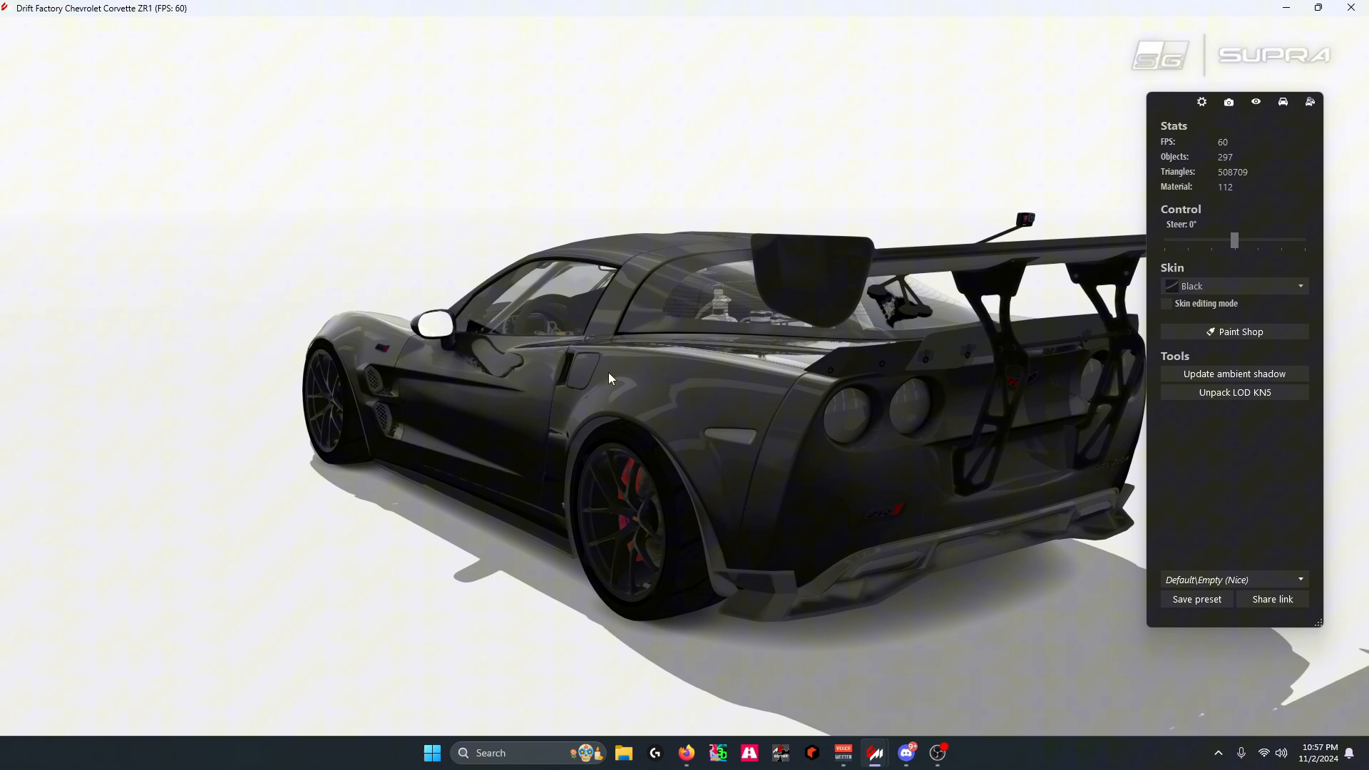
# Turn on the car's lights to examine the rear wing's light strip up close, and turn them off again
pyautogui.moveTo(609, 372); pyautogui.dragTo(698, 383)
pyautogui.moveTo(588, 354); pyautogui.dragTo(435, 331)
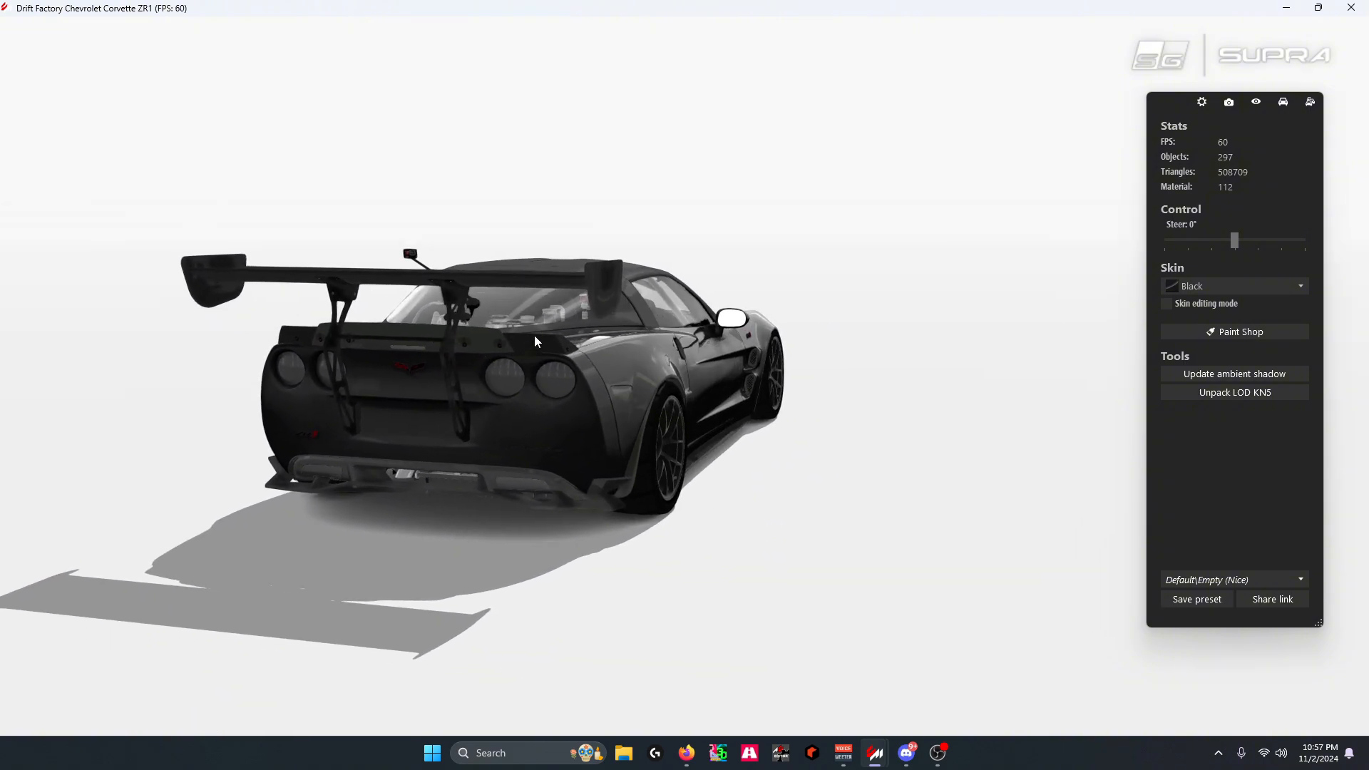
pyautogui.moveTo(516, 344); pyautogui.dragTo(465, 386)
pyautogui.moveTo(714, 365); pyautogui.dragTo(673, 374)
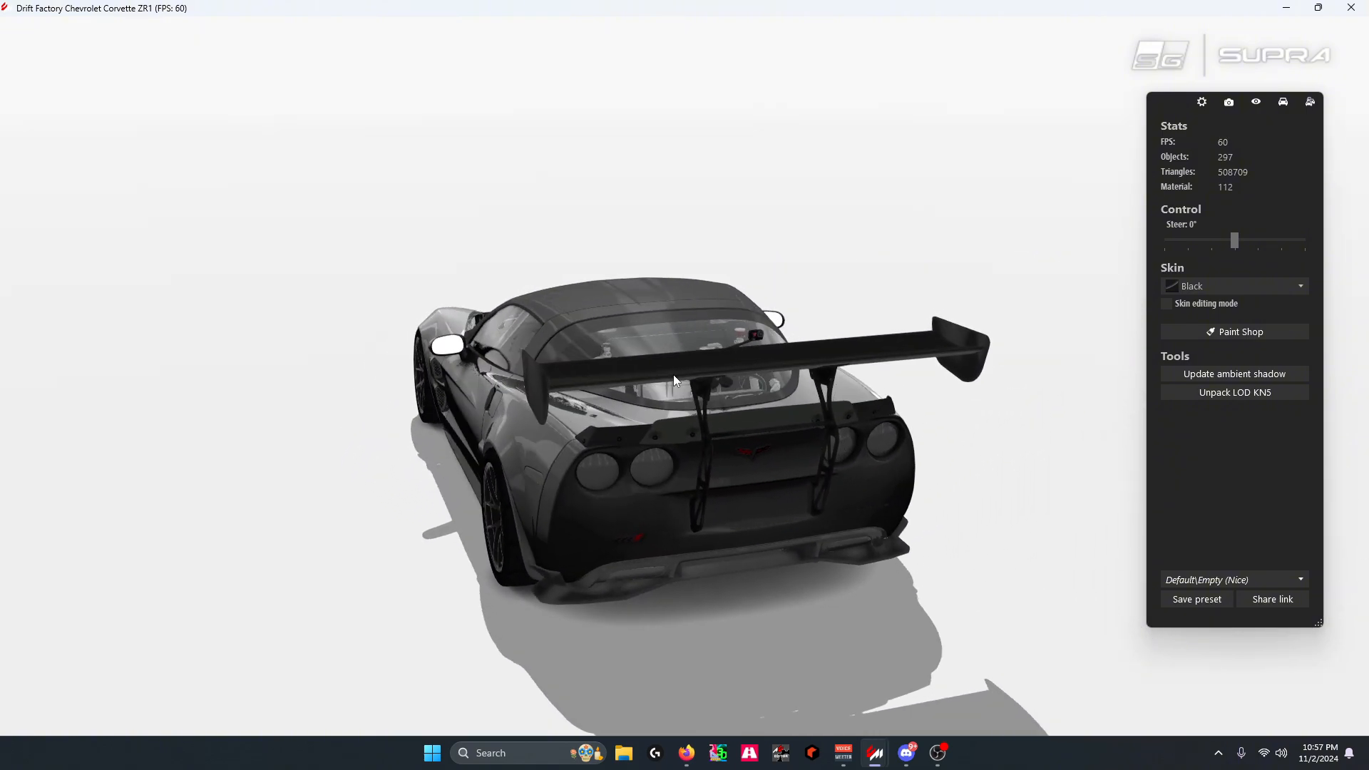
pyautogui.scroll(5, 715, 358)
pyautogui.scroll(5, 714, 366)
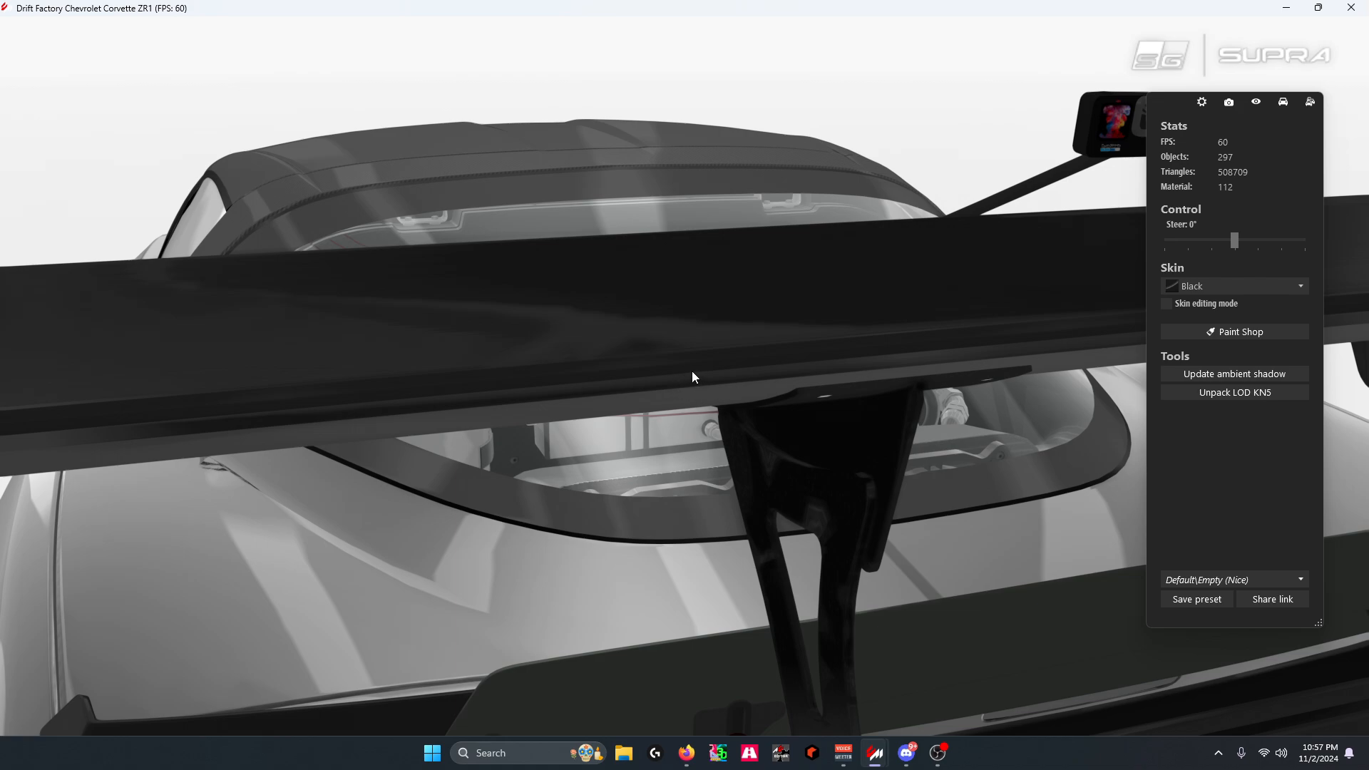
pyautogui.click(1282, 101)
pyautogui.click(1169, 206)
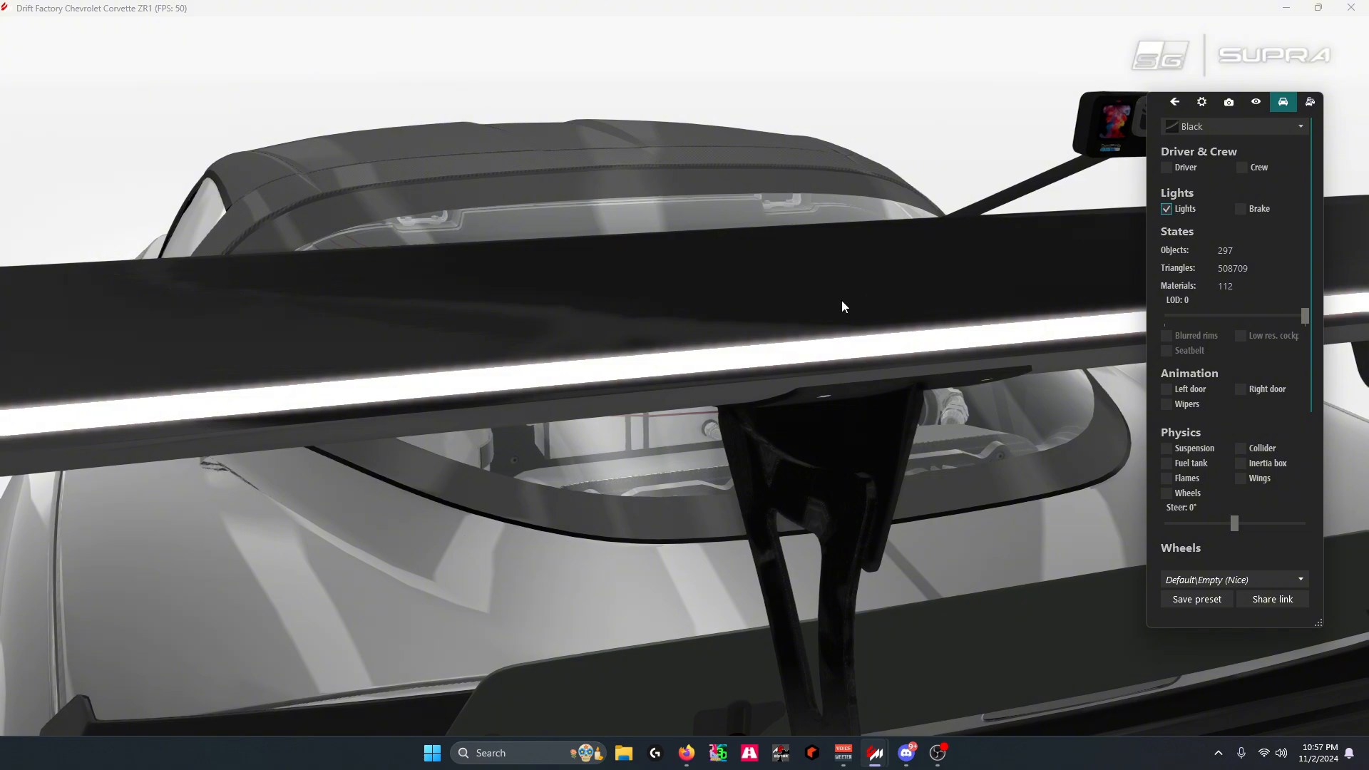
pyautogui.scroll(-10, 841, 301)
pyautogui.moveTo(836, 340)
pyautogui.mouseDown()
pyautogui.moveTo(793, 327)
pyautogui.moveTo(871, 335)
pyautogui.moveTo(827, 330)
pyautogui.mouseUp()
pyautogui.click(1167, 209)
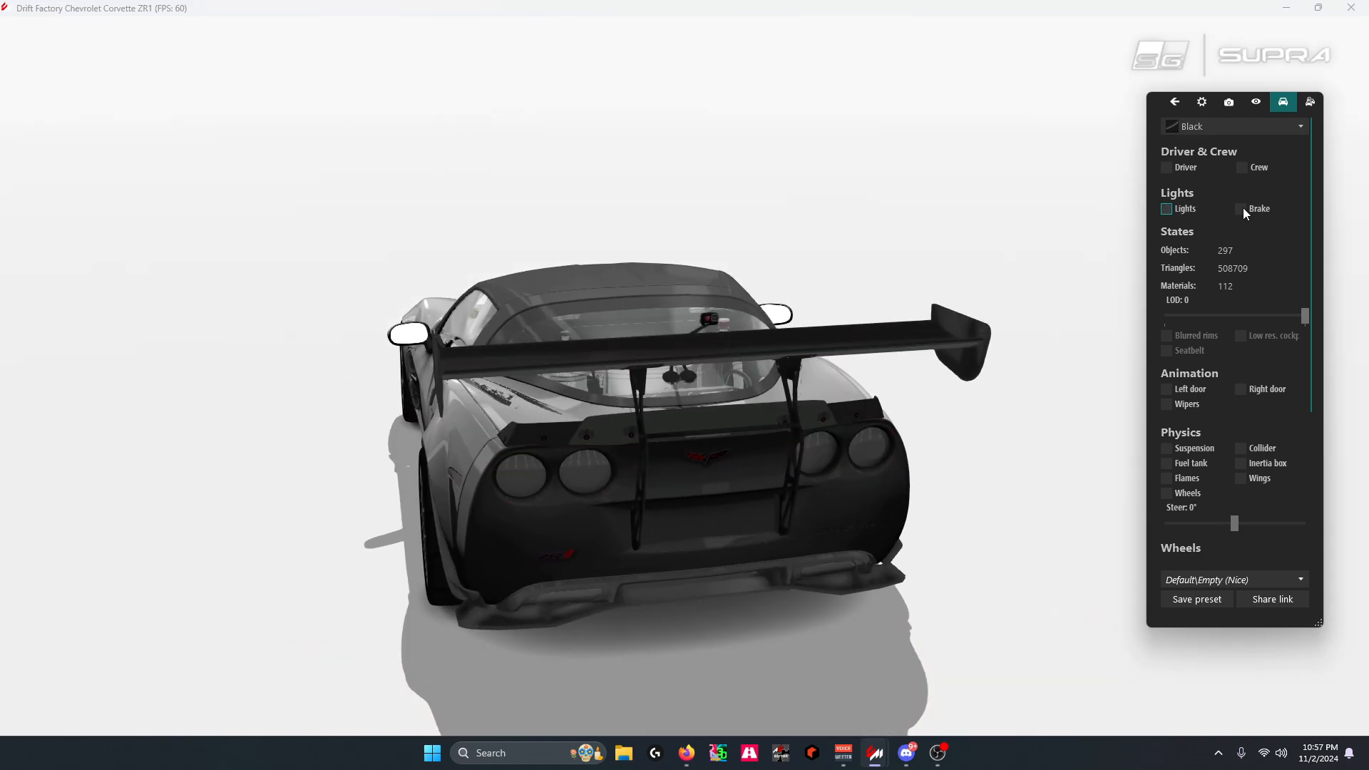
# Toggle the brake lights on and off, turn on the main lights, and examine the car's rear and front lighting
pyautogui.click(1241, 209)
pyautogui.click(1241, 208)
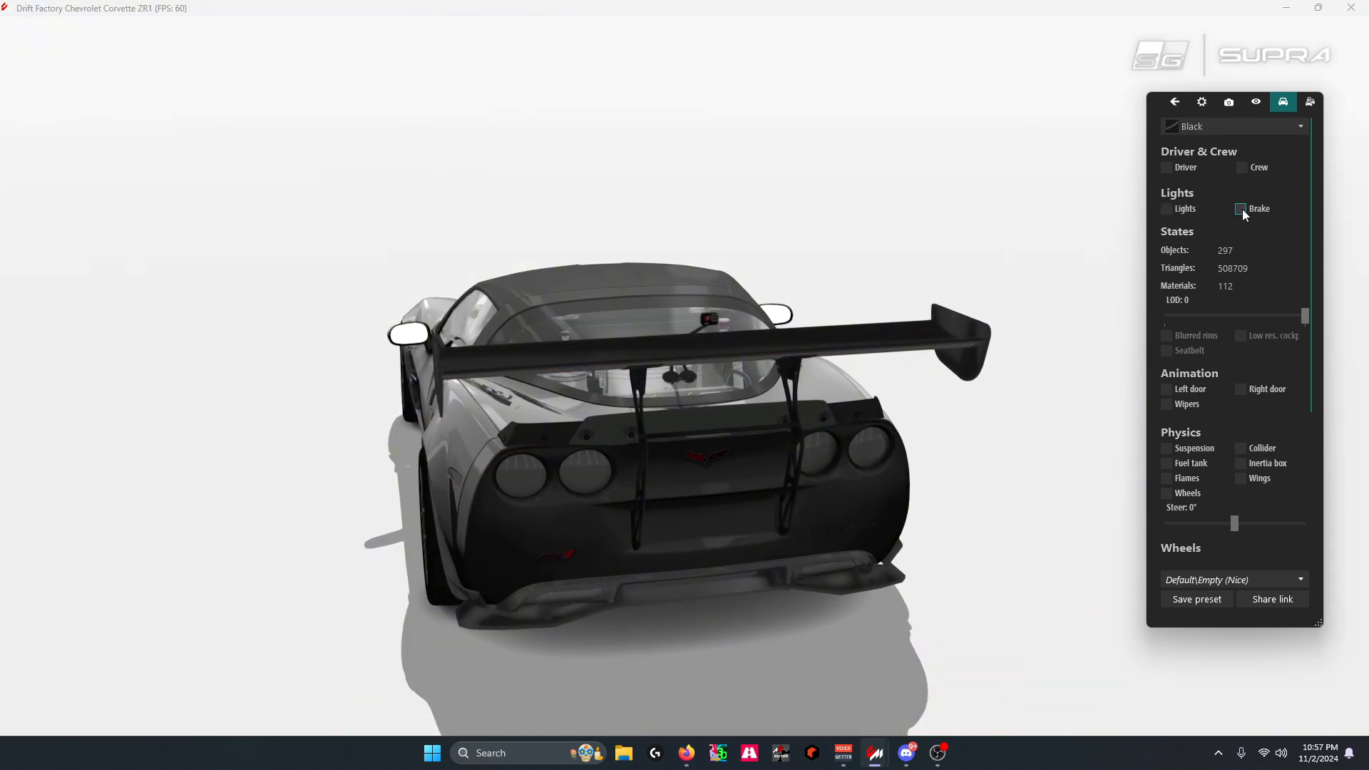
pyautogui.click(1166, 208)
pyautogui.moveTo(948, 300); pyautogui.dragTo(559, 487)
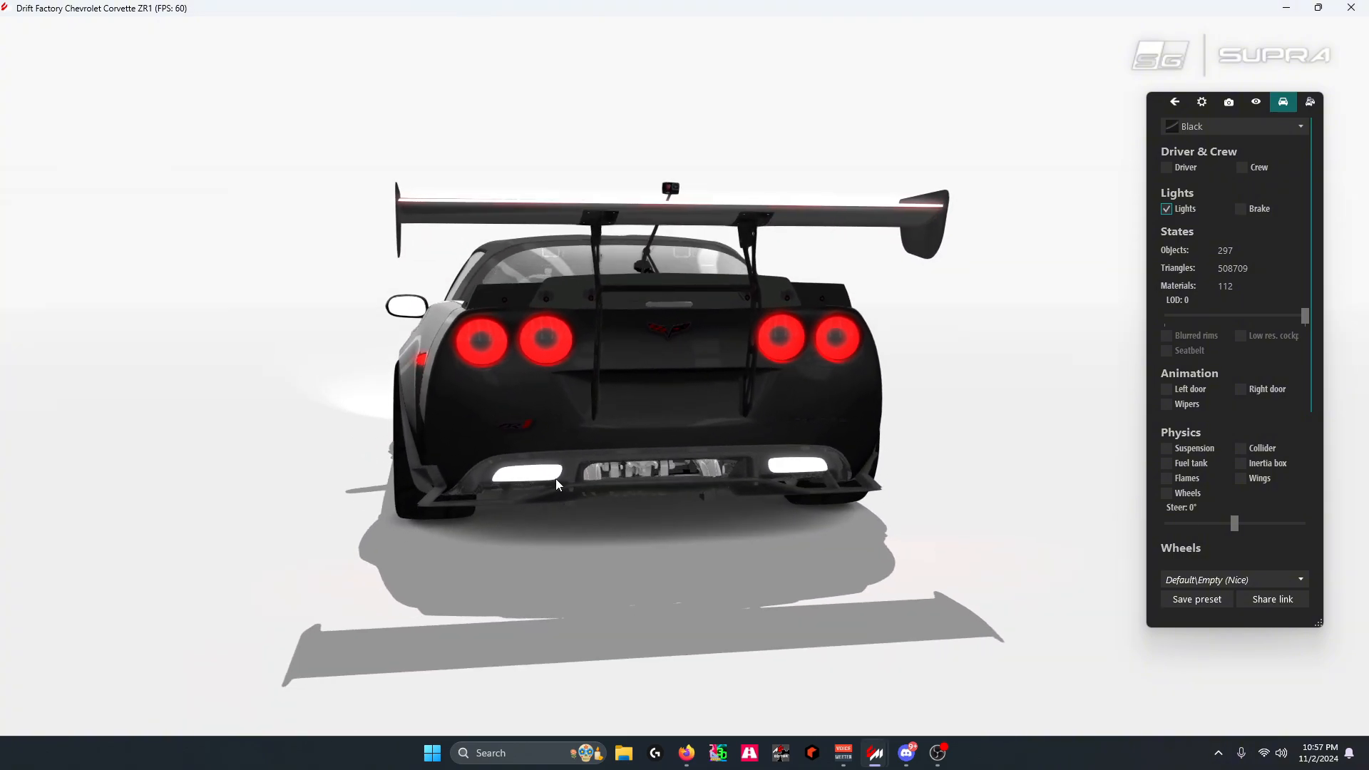
pyautogui.moveTo(398, 442); pyautogui.dragTo(848, 439)
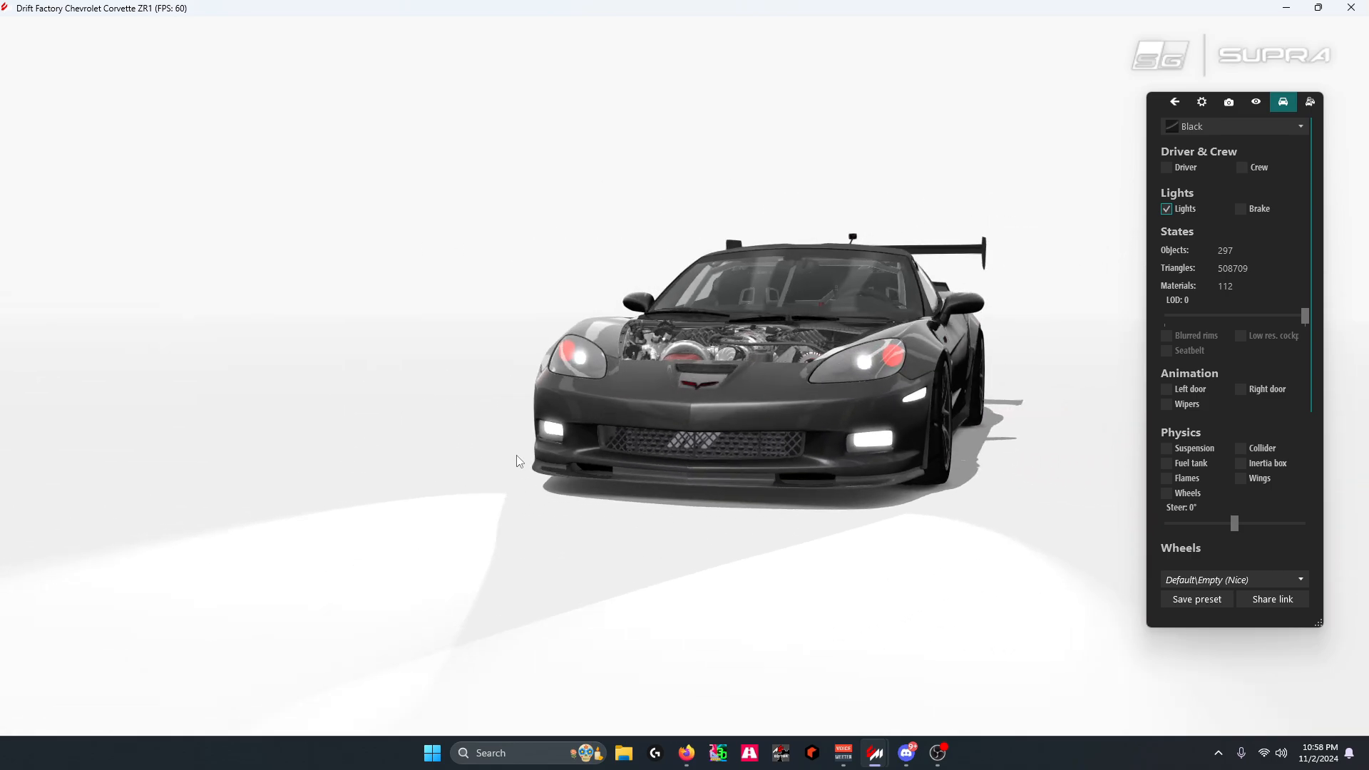
pyautogui.moveTo(928, 407); pyautogui.dragTo(764, 421)
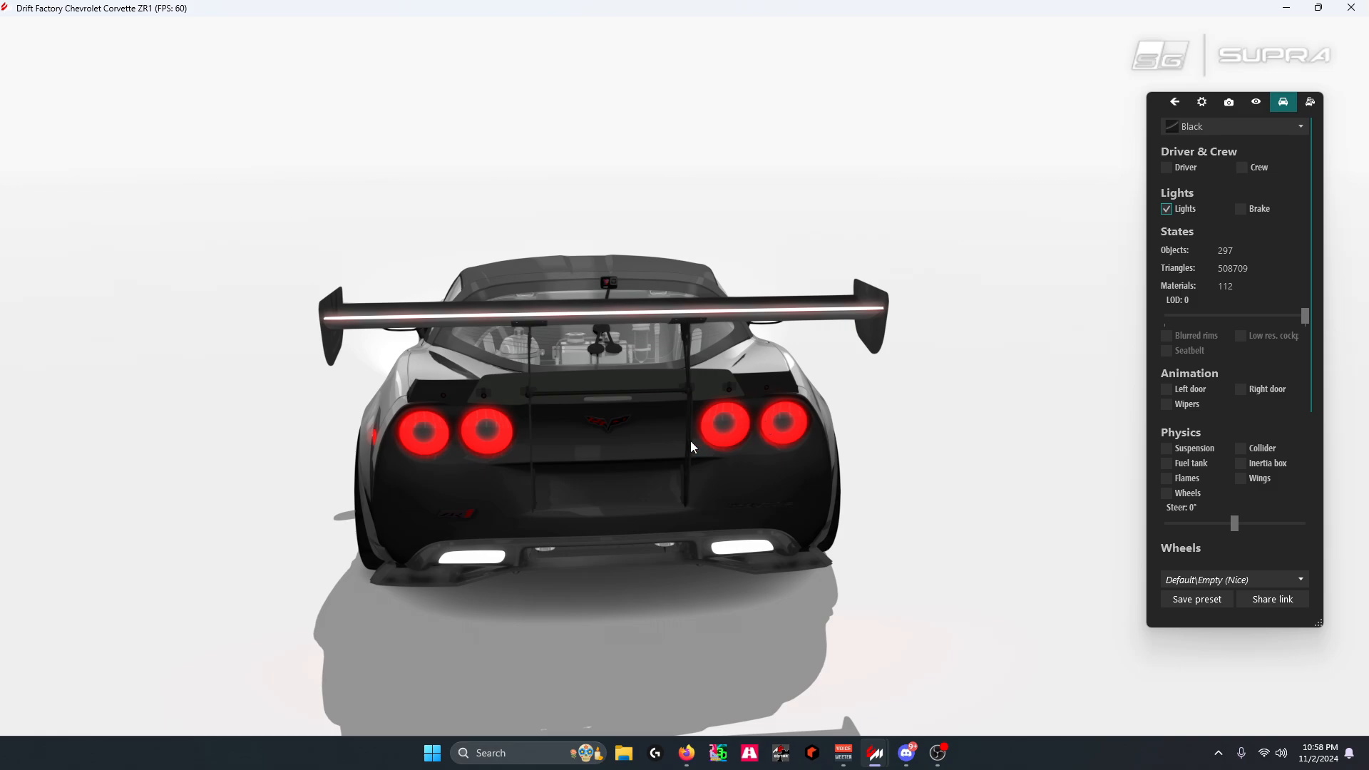
pyautogui.moveTo(541, 438); pyautogui.dragTo(813, 389)
pyautogui.scroll(3, 848, 403)
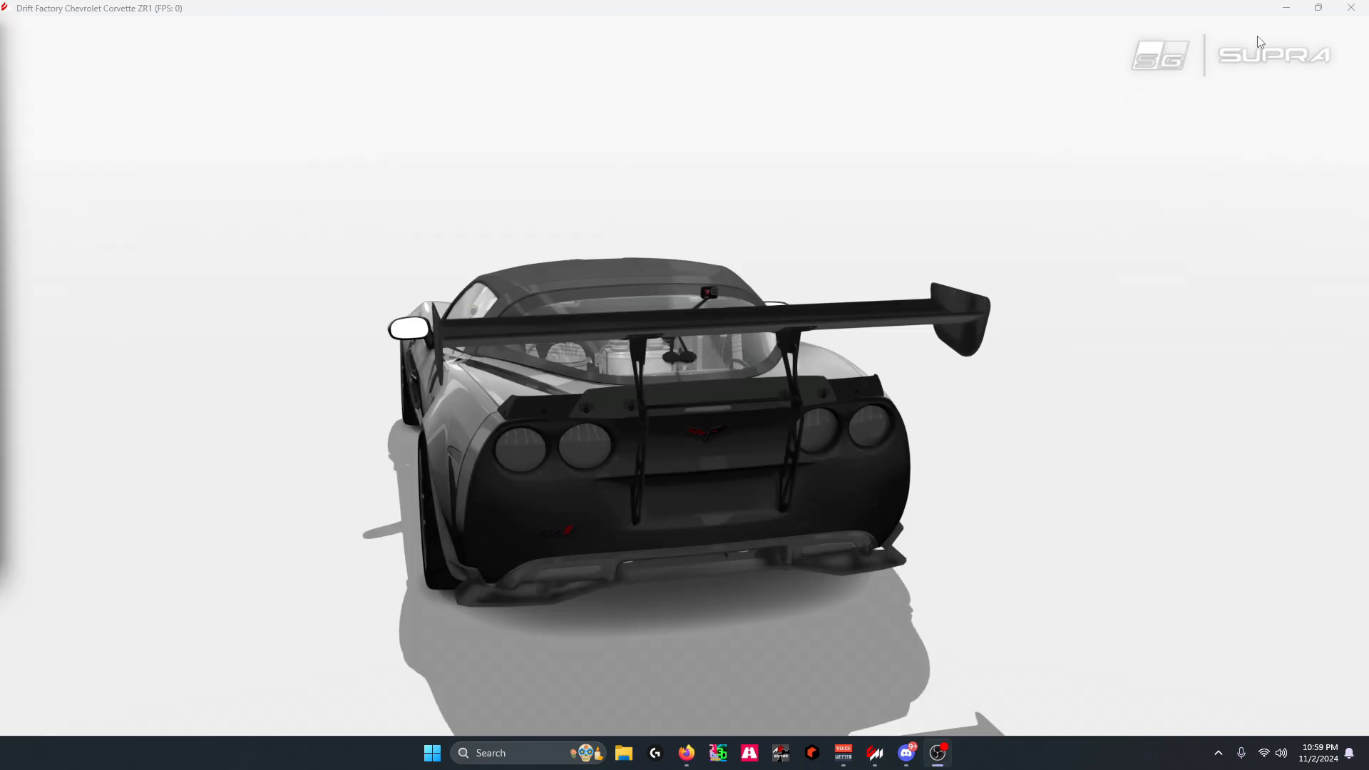
# Close the showroom and open the Corvette in the Content section
pyautogui.click(1350, 7)
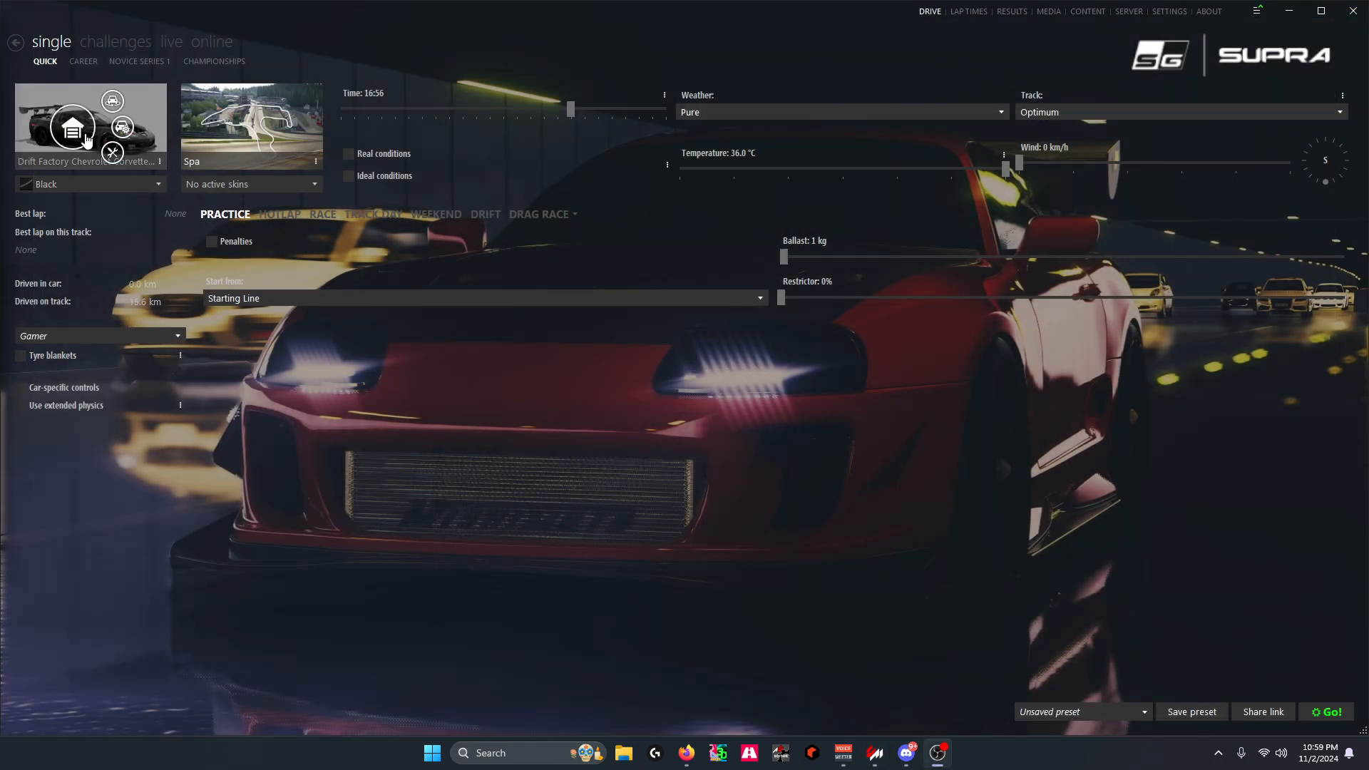
pyautogui.rightClick(79, 132)
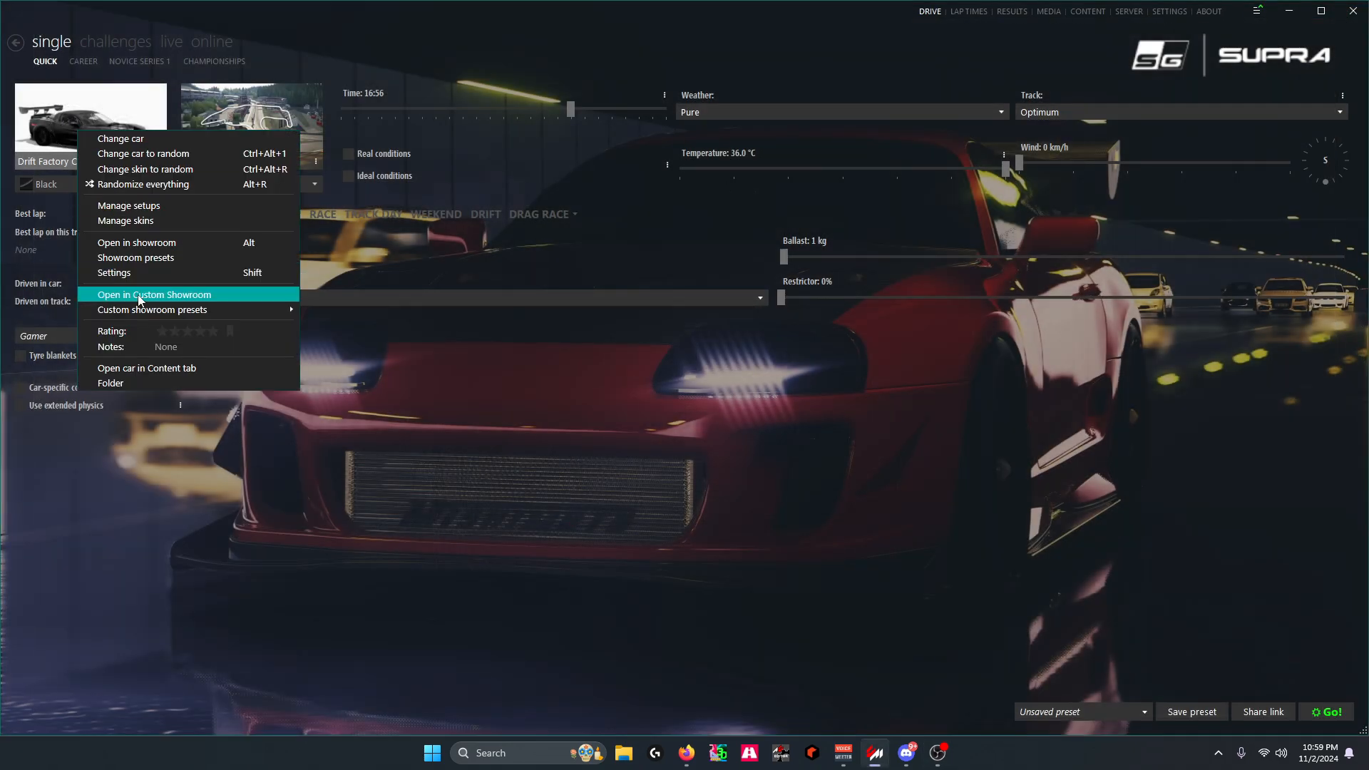
pyautogui.click(155, 369)
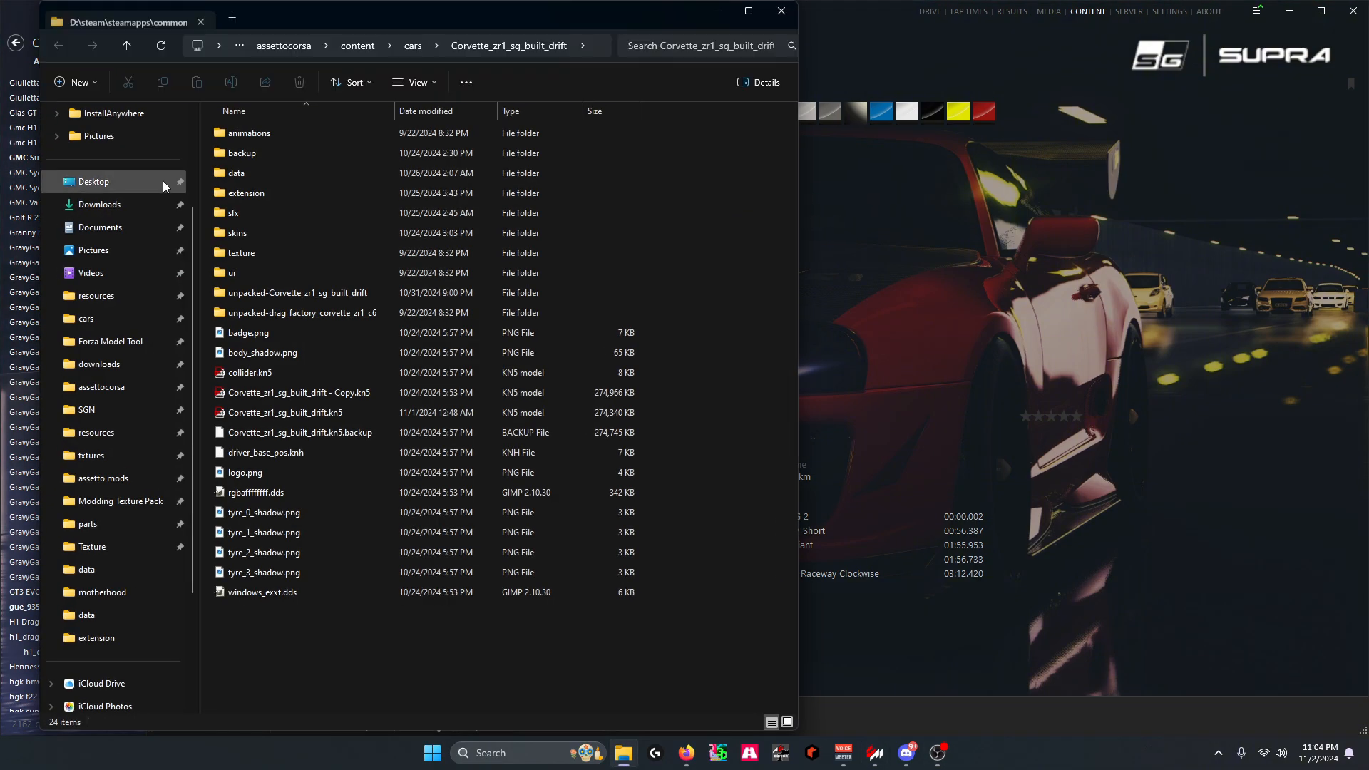
# Browse the data and extension folders of Corvette_zr1_sg_built_drift and open lights.ini from the data folder
pyautogui.doubleClick(244, 174)
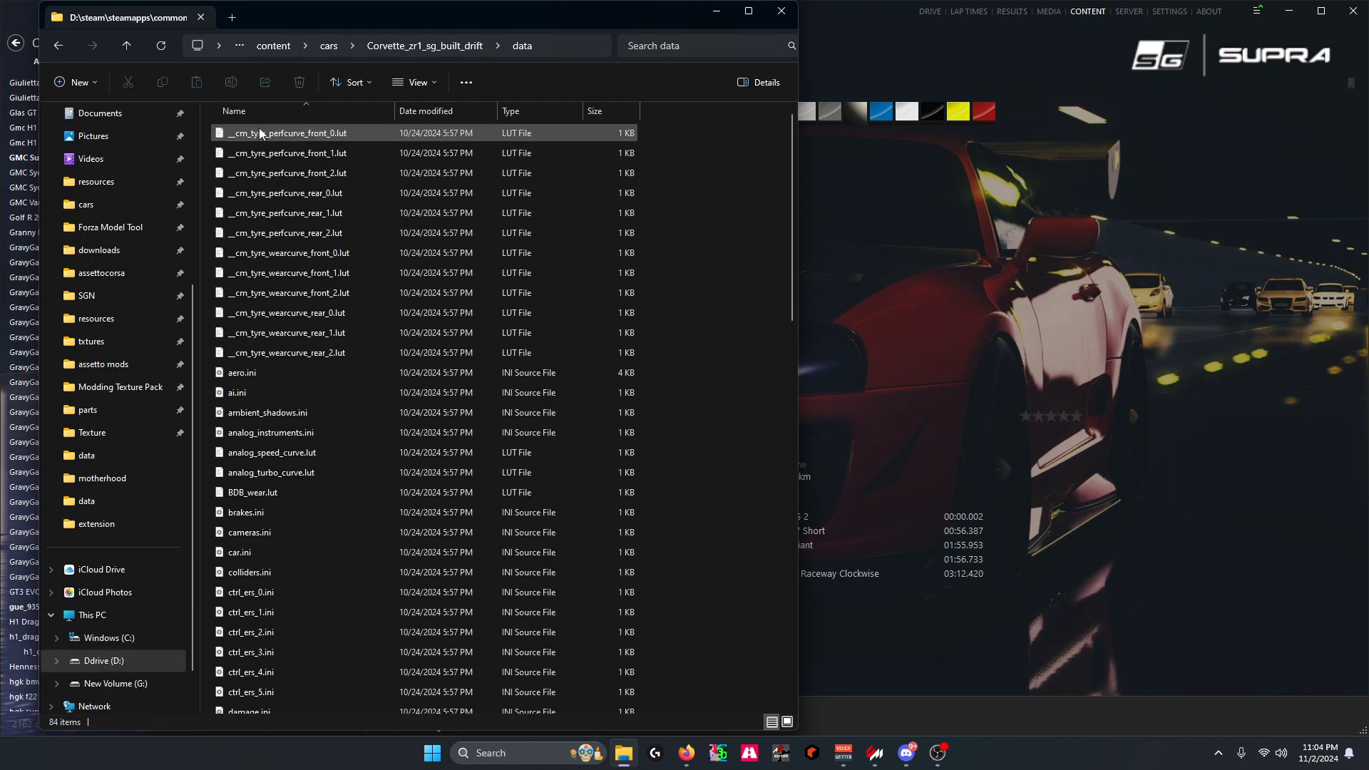
pyautogui.hotkey('alt', 'Left')
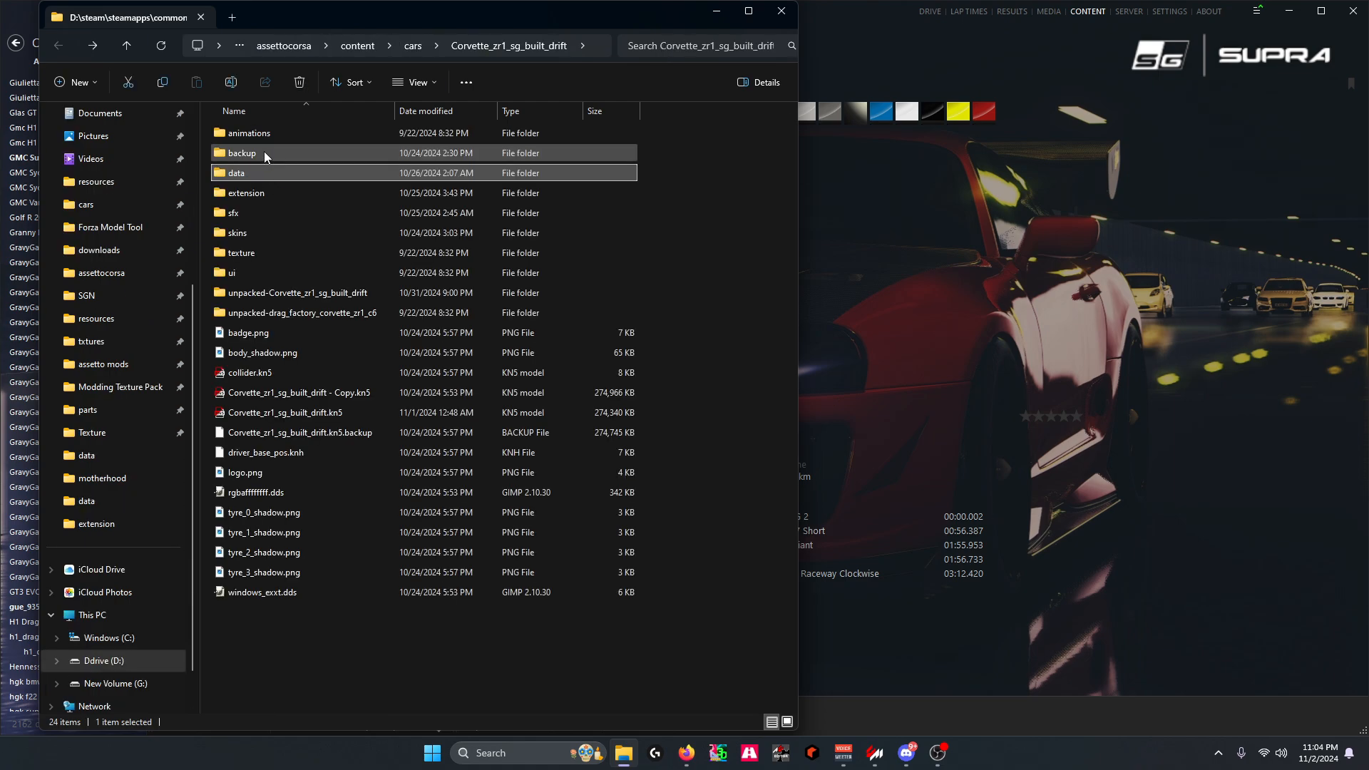
pyautogui.doubleClick(250, 194)
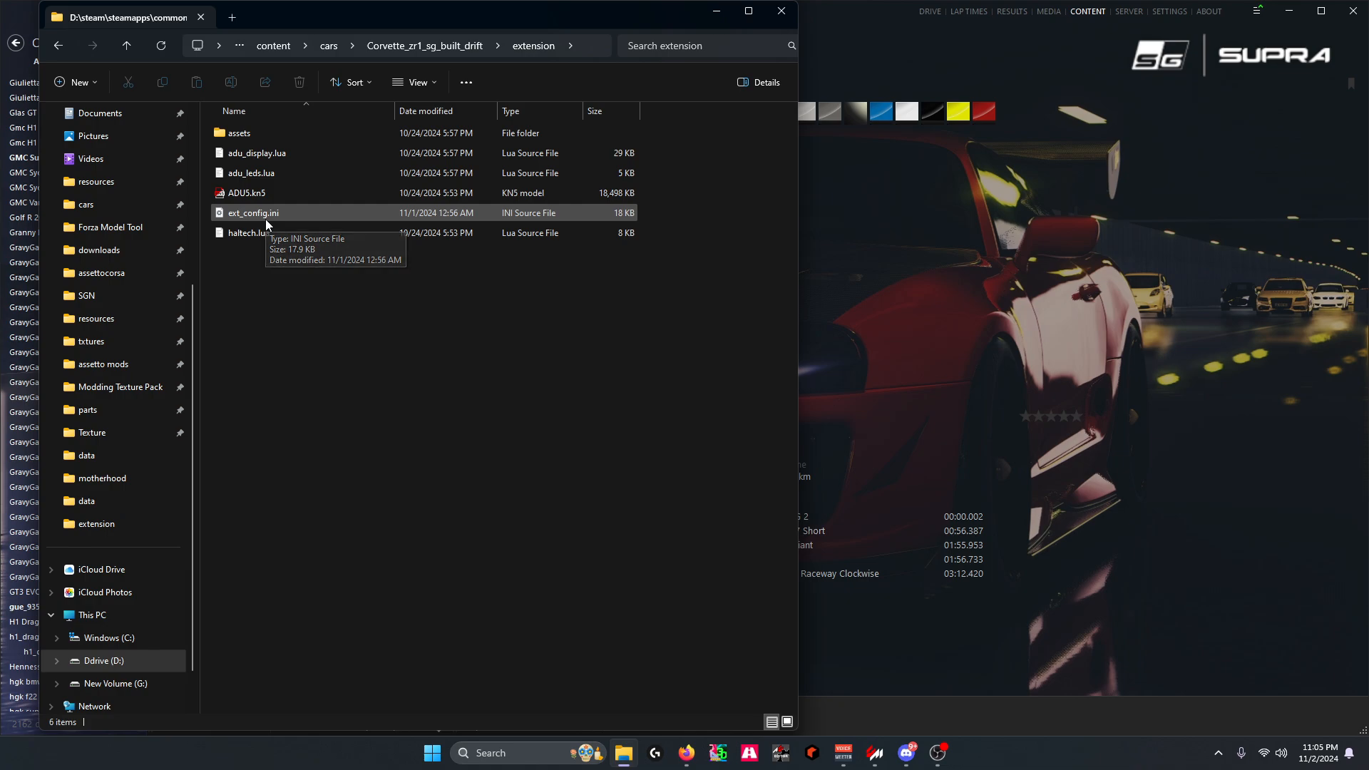
pyautogui.hotkey('alt', 'Left')
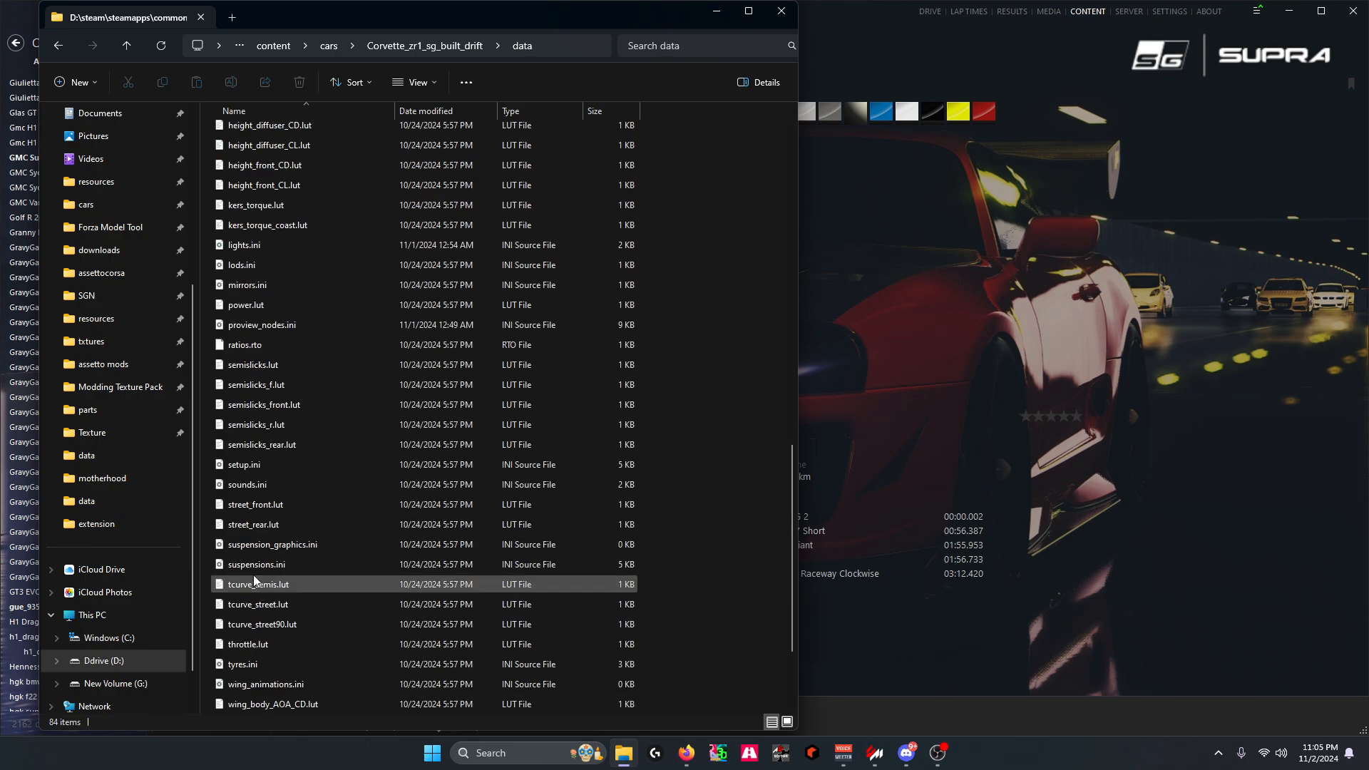
pyautogui.click(258, 245)
pyautogui.press('Return')
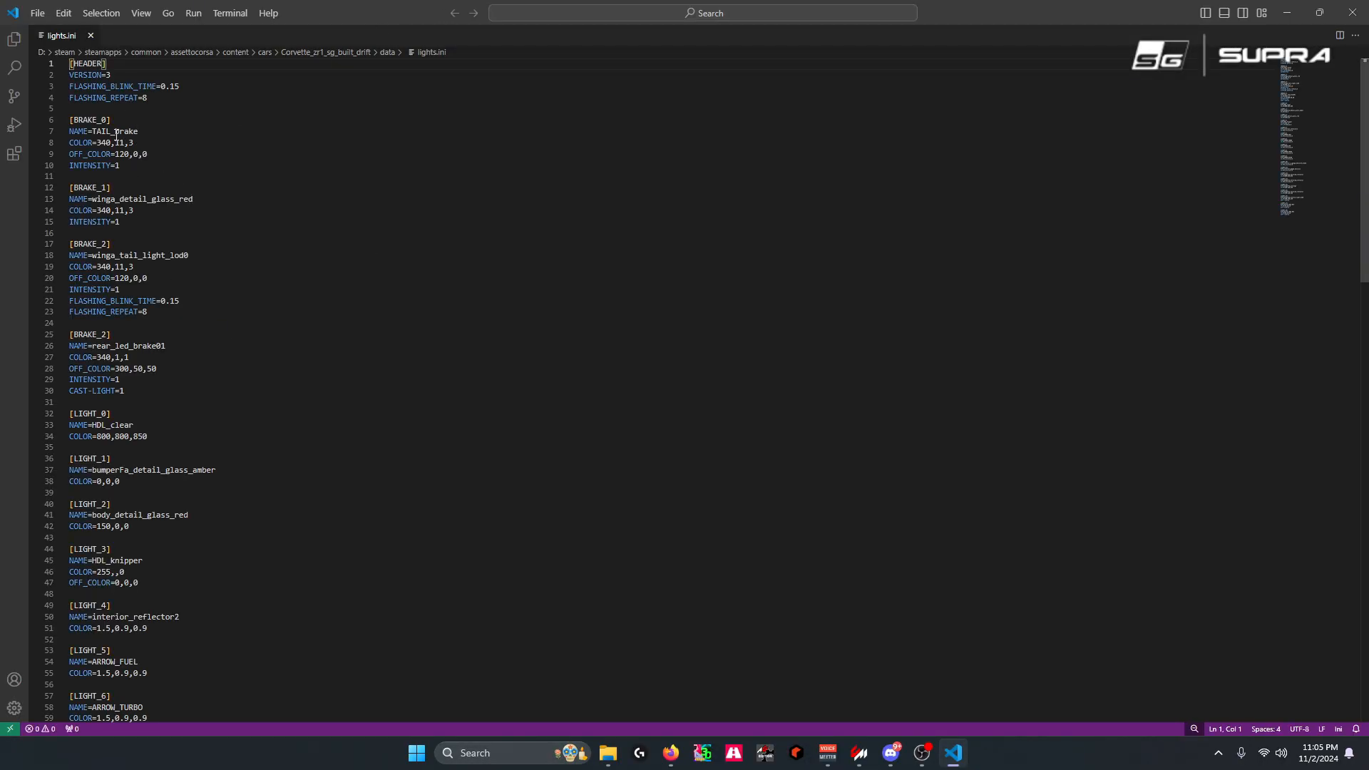
# Review the brake and light entries in lights.ini through the LIGHT_18 block
pyautogui.scroll(-20, 113, 430)
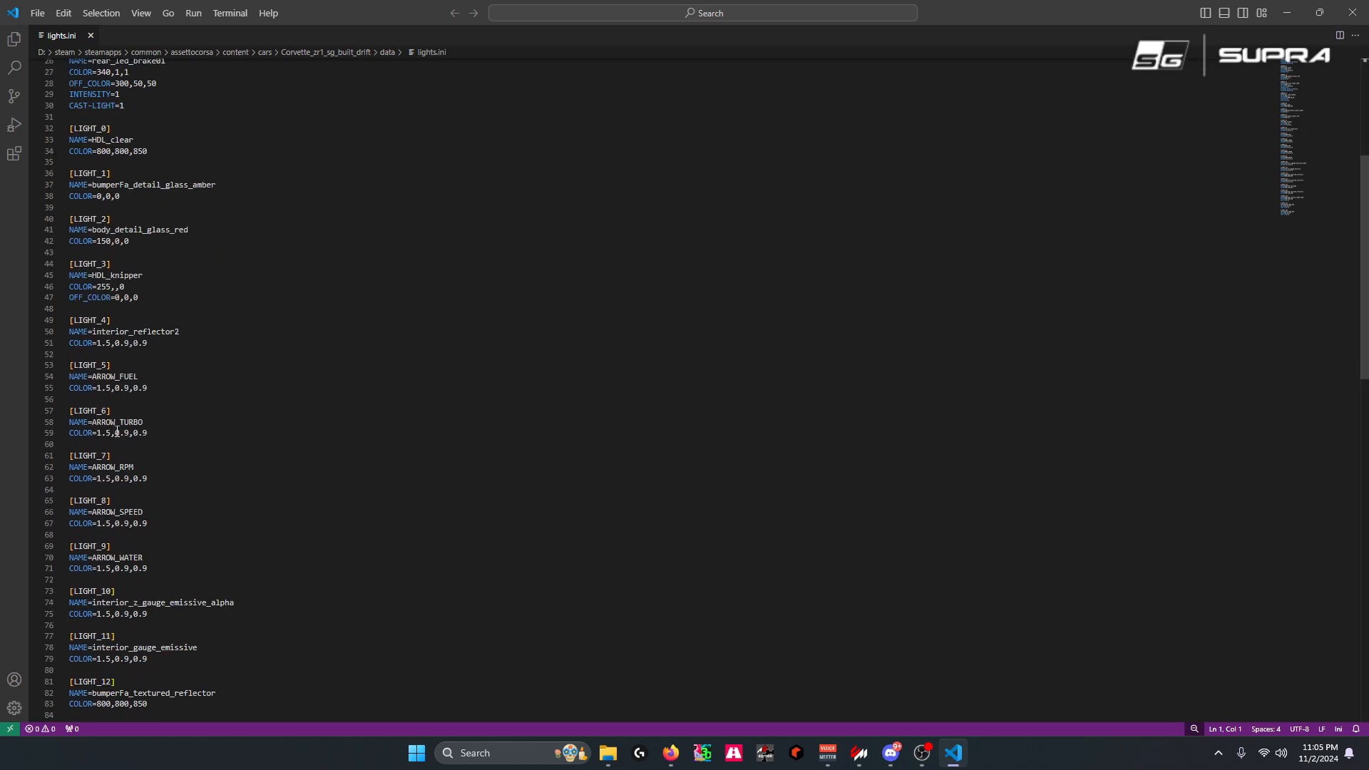
pyautogui.scroll(8, 114, 430)
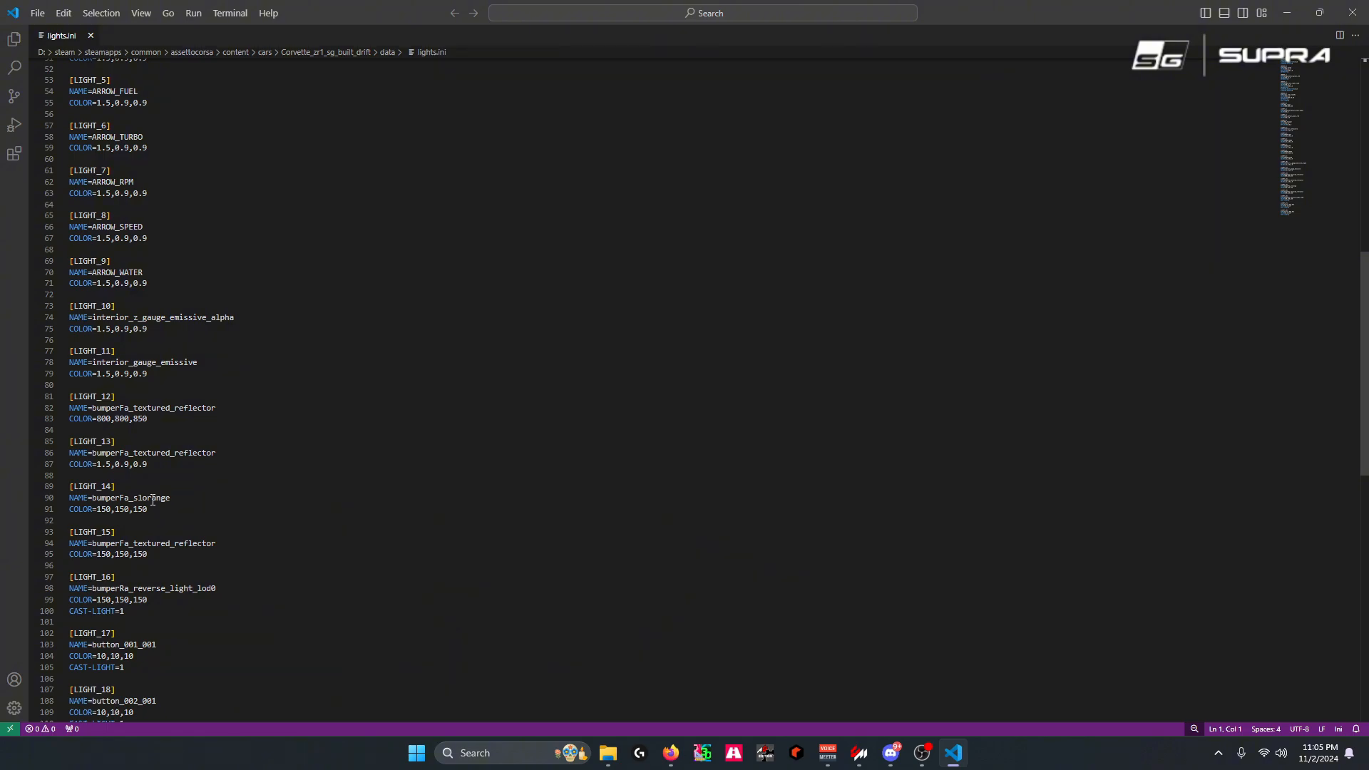
pyautogui.scroll(-6, 145, 492)
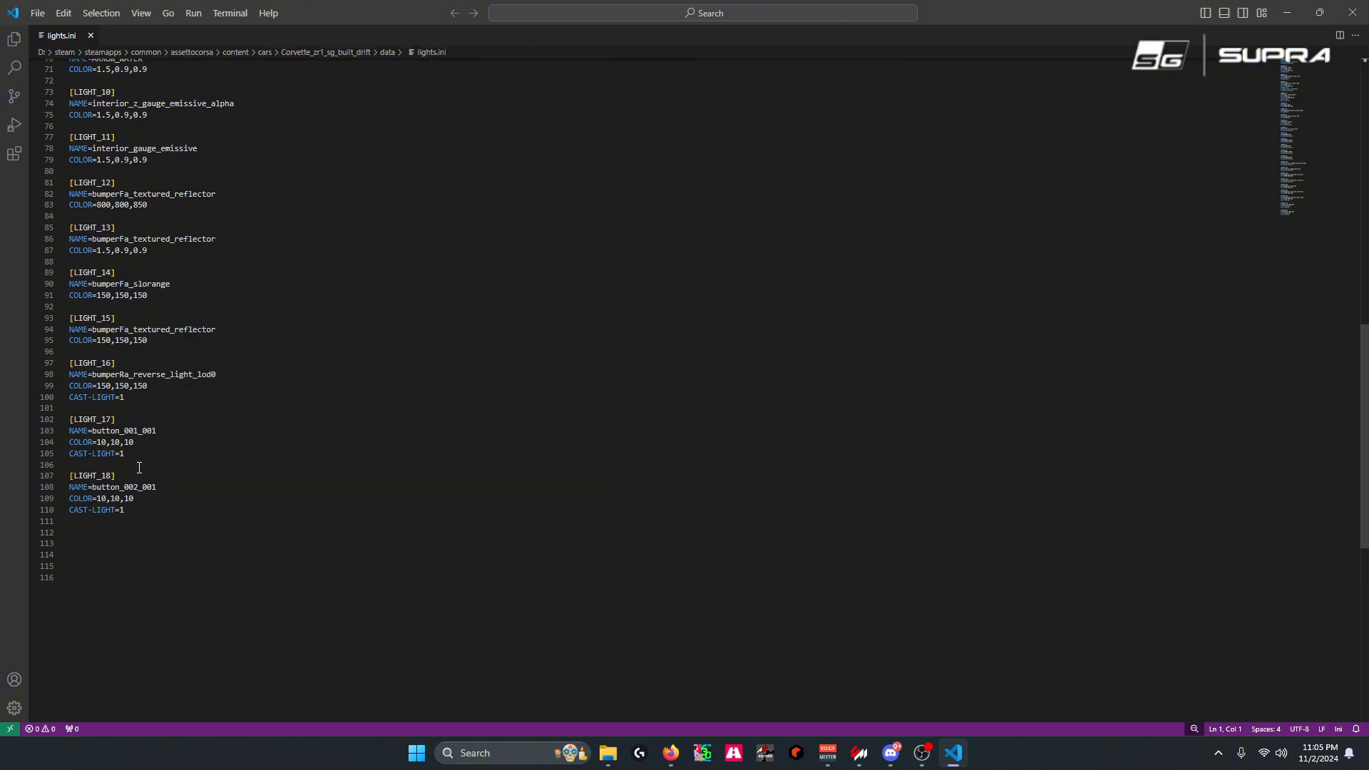
pyautogui.rightClick(110, 453)
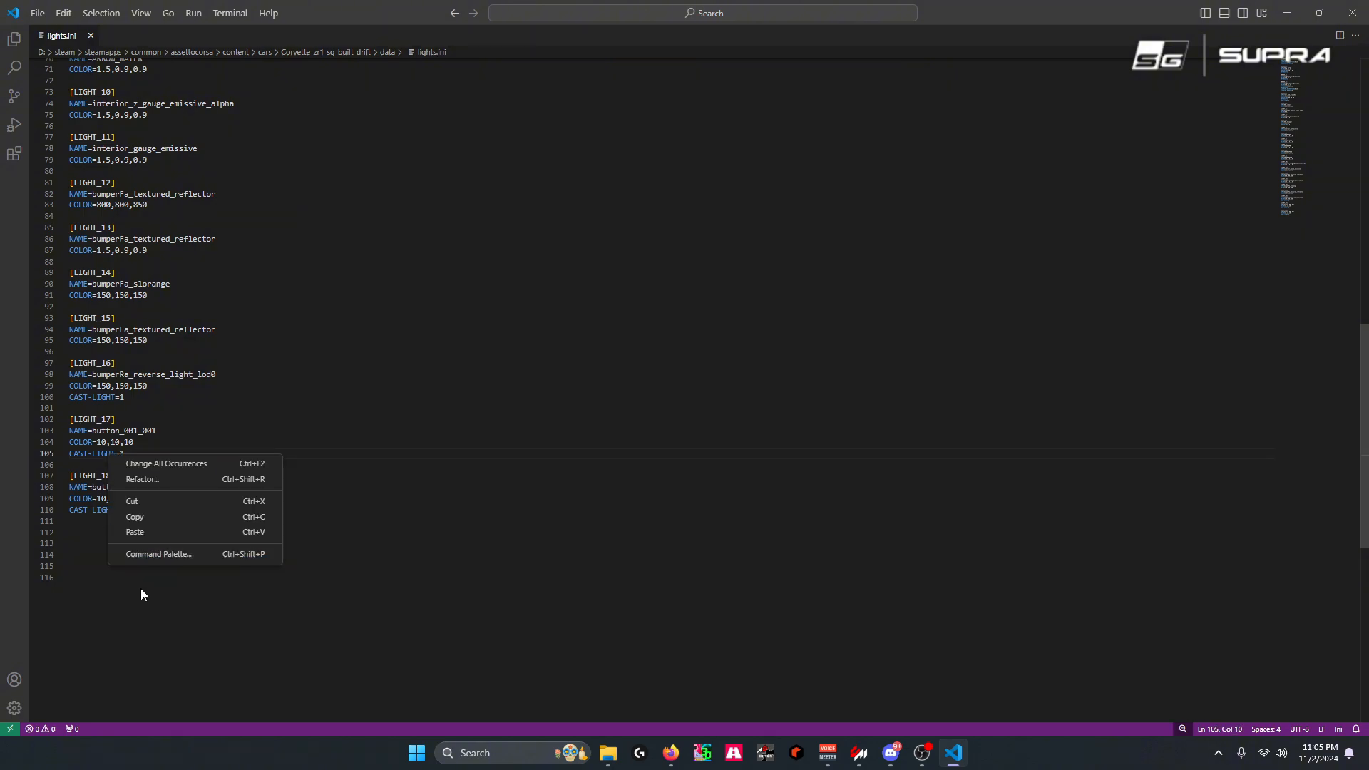
pyautogui.press('Escape')
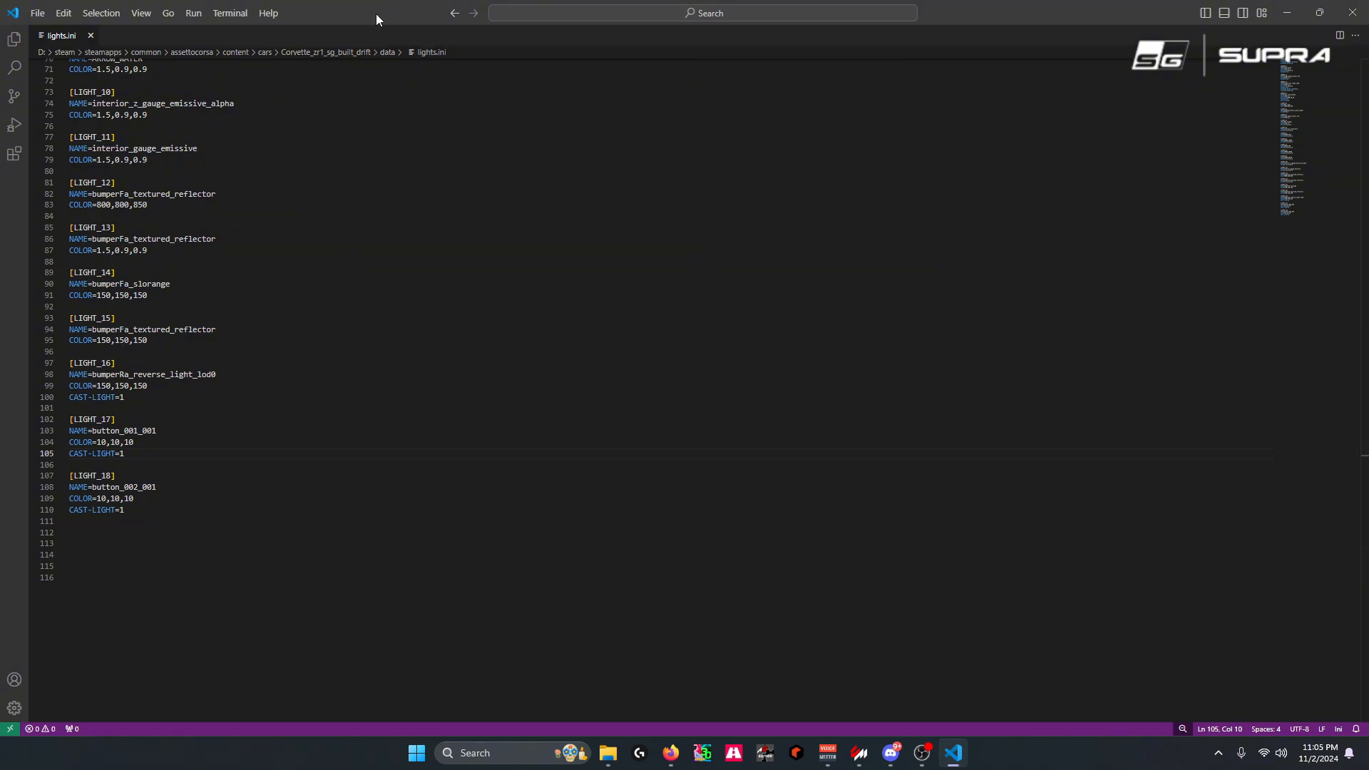
# Switch back to Content Manager's Drive page and open the Corvette in a maximized custom showroom
pyautogui.moveTo(379, 11); pyautogui.dragTo(457, 0)
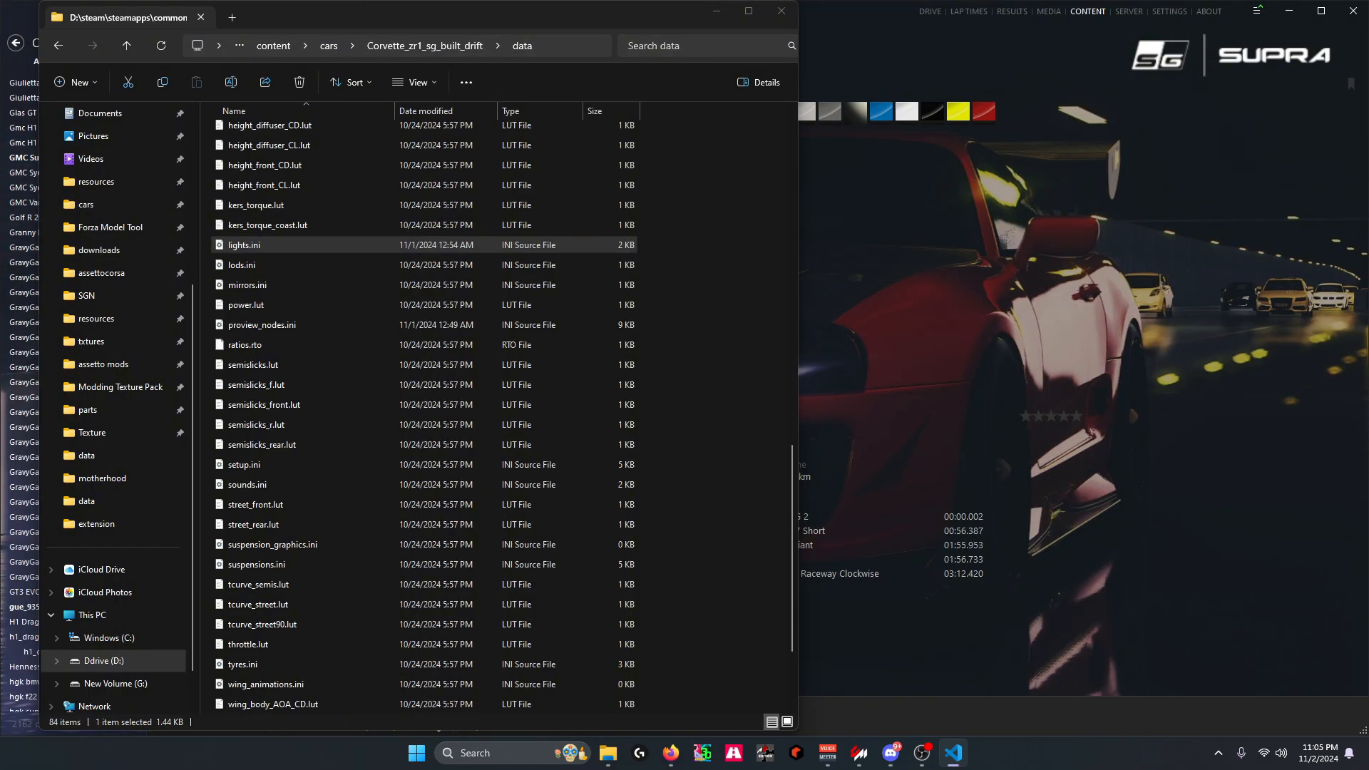
pyautogui.click(1106, 537)
pyautogui.click(930, 11)
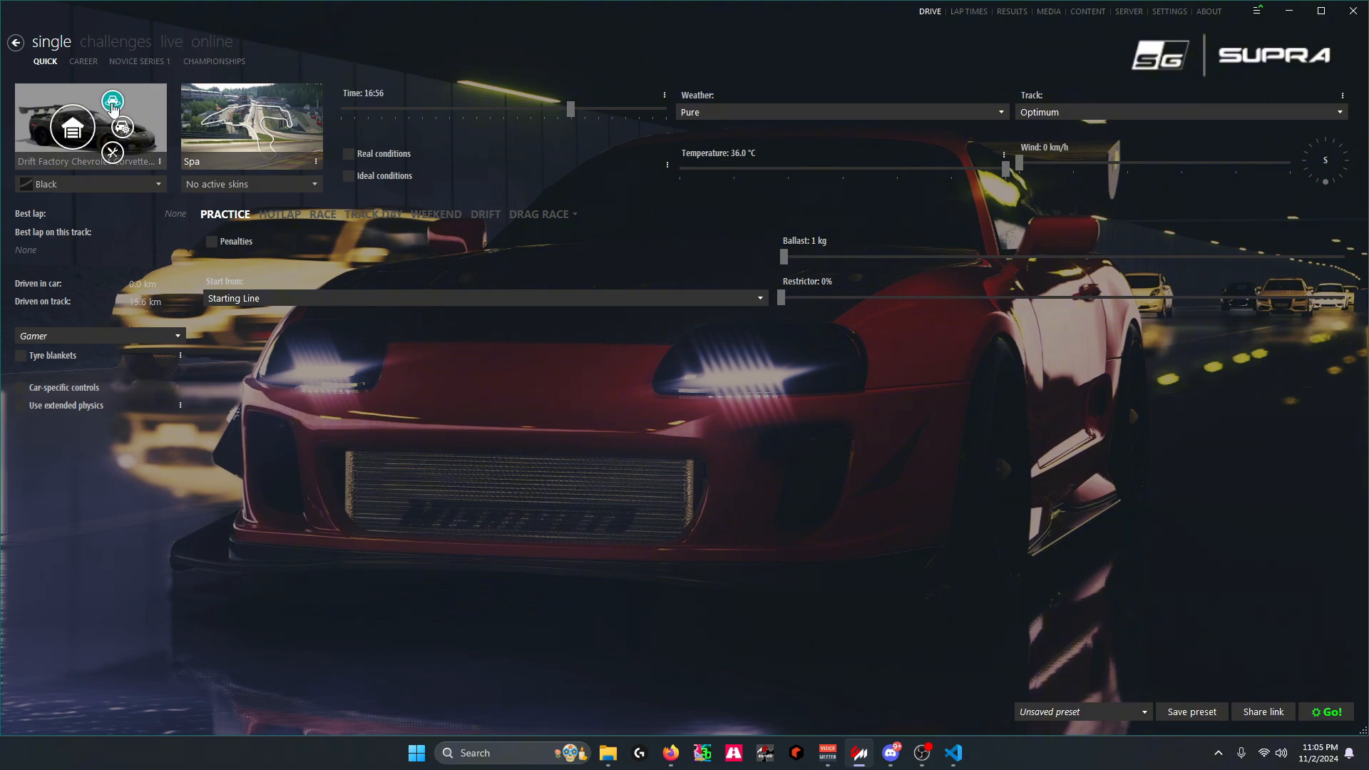
pyautogui.click(112, 103)
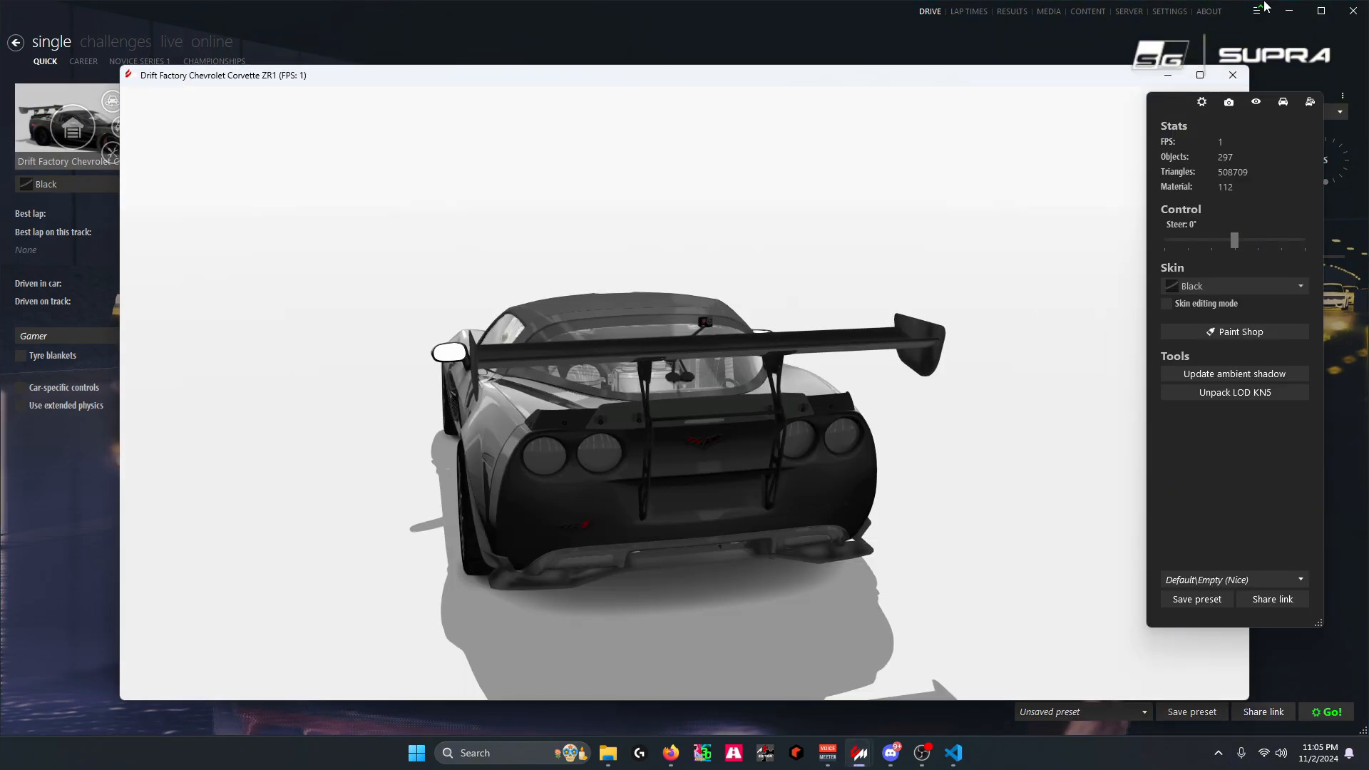
pyautogui.click(1200, 75)
# Select the Corvette emblem on the rear bumper and copy its mesh name, bumperRa_emblem
pyautogui.moveTo(700, 404); pyautogui.dragTo(613, 384)
pyautogui.scroll(5, 567, 361)
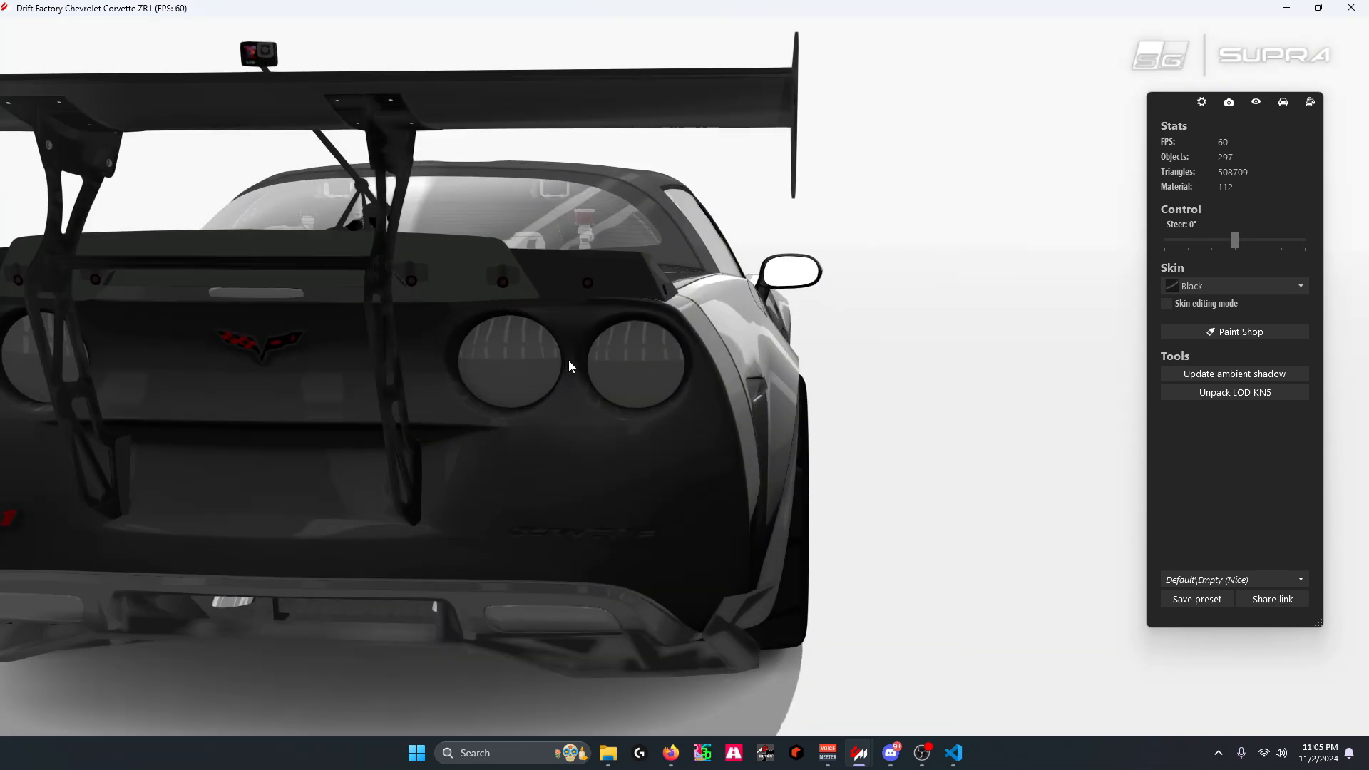
pyautogui.scroll(3, 626, 372)
pyautogui.click(614, 402)
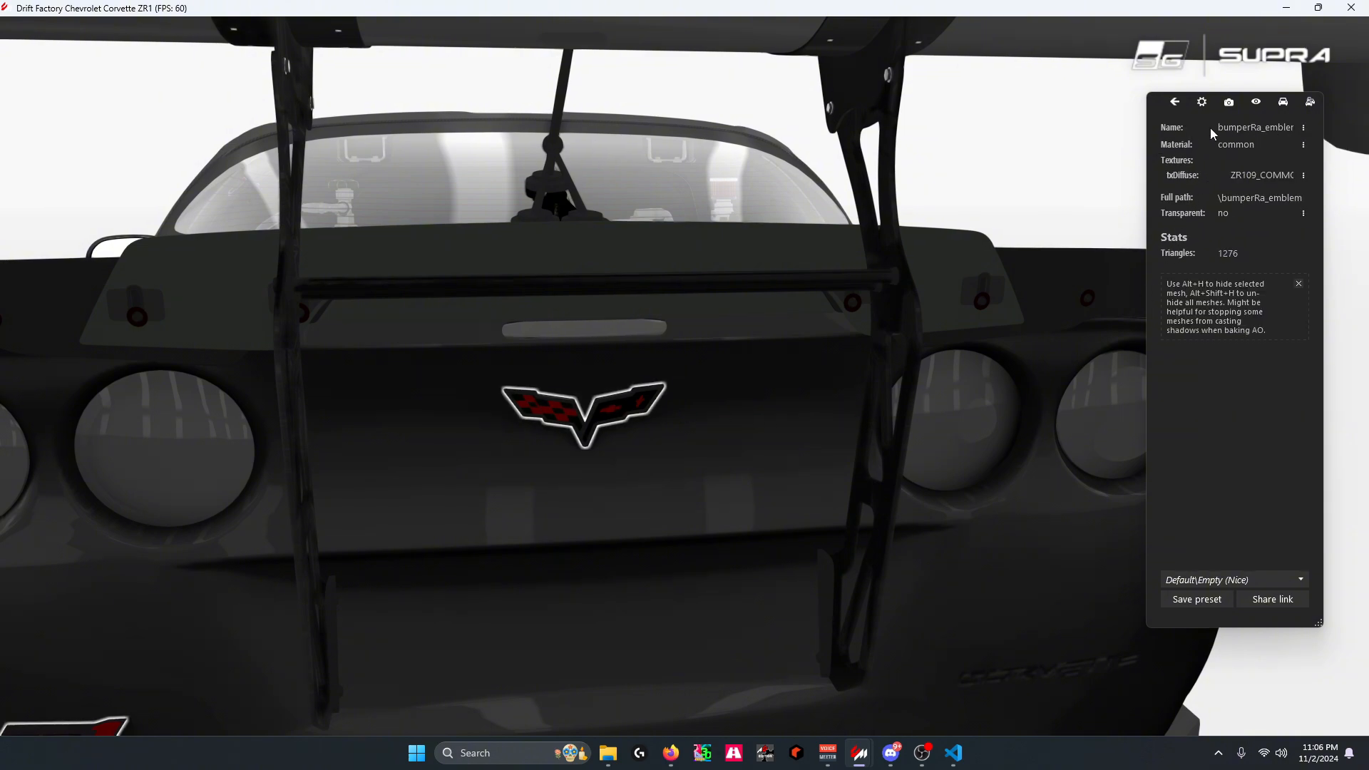
pyautogui.click(1271, 130)
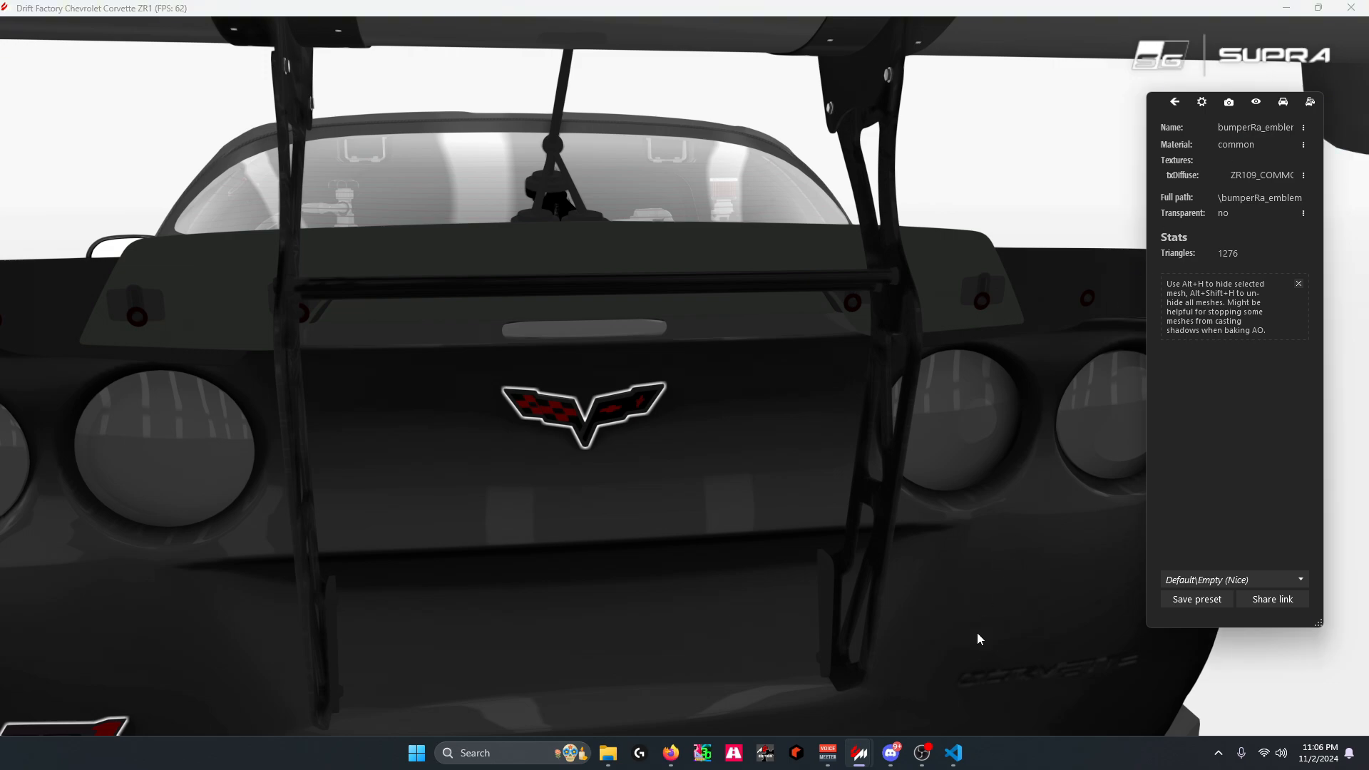
# Switch to lights.ini, duplicate the LIGHT_18 block below itself and set the copy's NAME to bumperRa_emblem
pyautogui.click(954, 759)
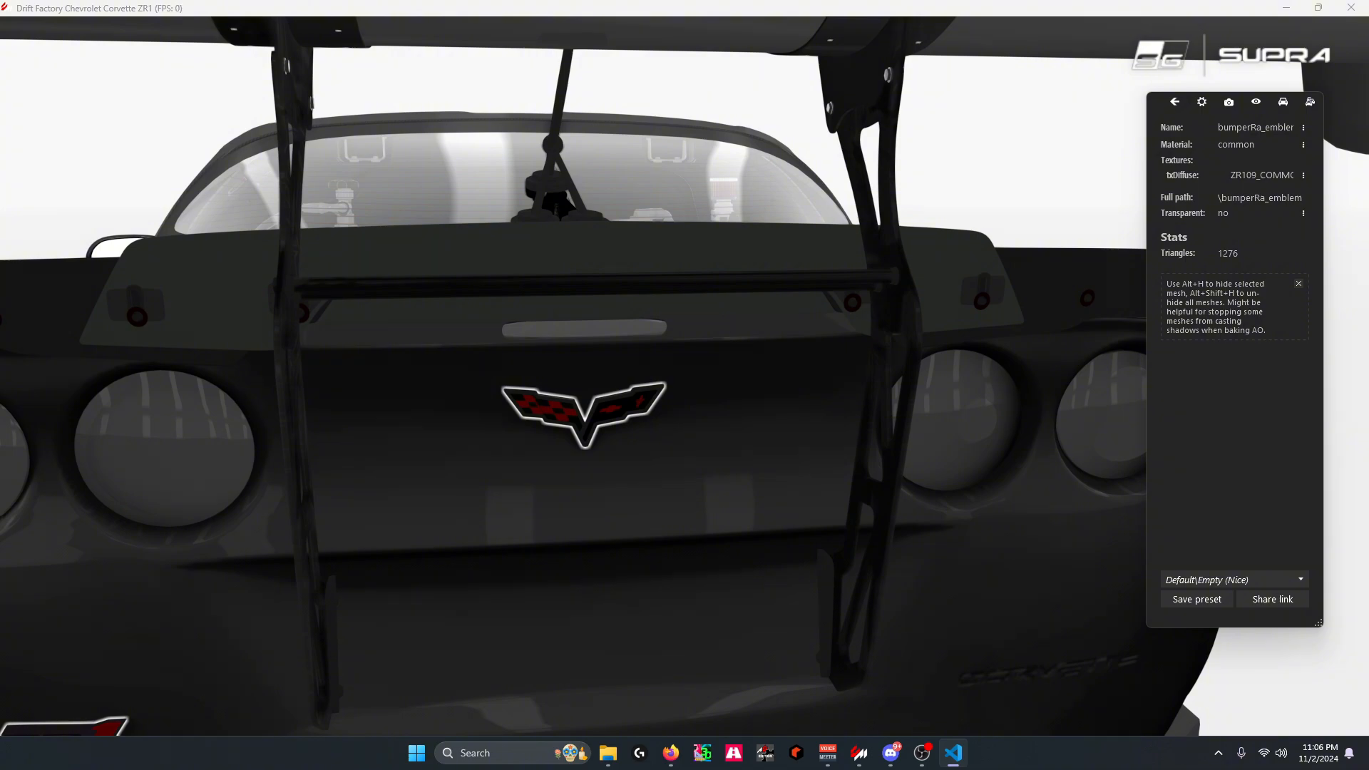
pyautogui.moveTo(586, 769); pyautogui.dragTo(543, 77)
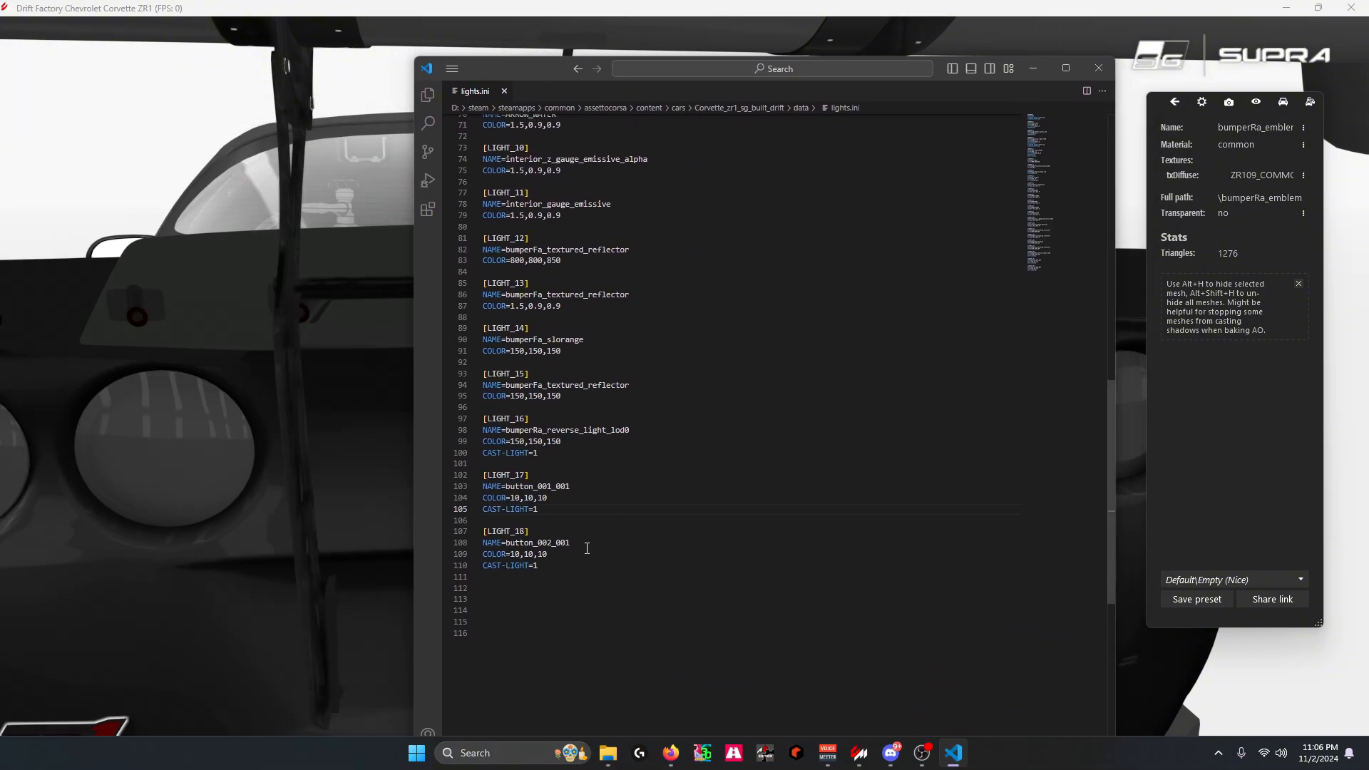
pyautogui.moveTo(547, 568); pyautogui.dragTo(481, 534)
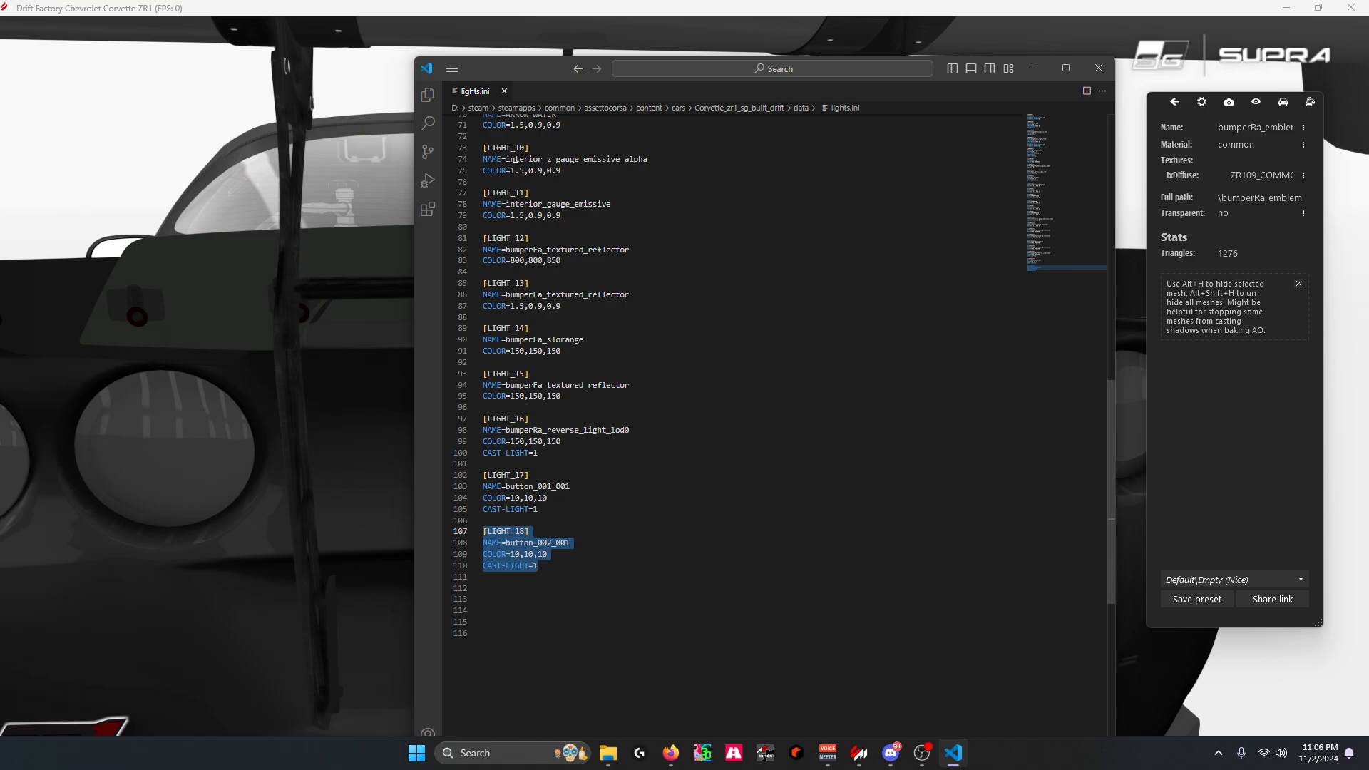
pyautogui.scroll(15, 516, 162)
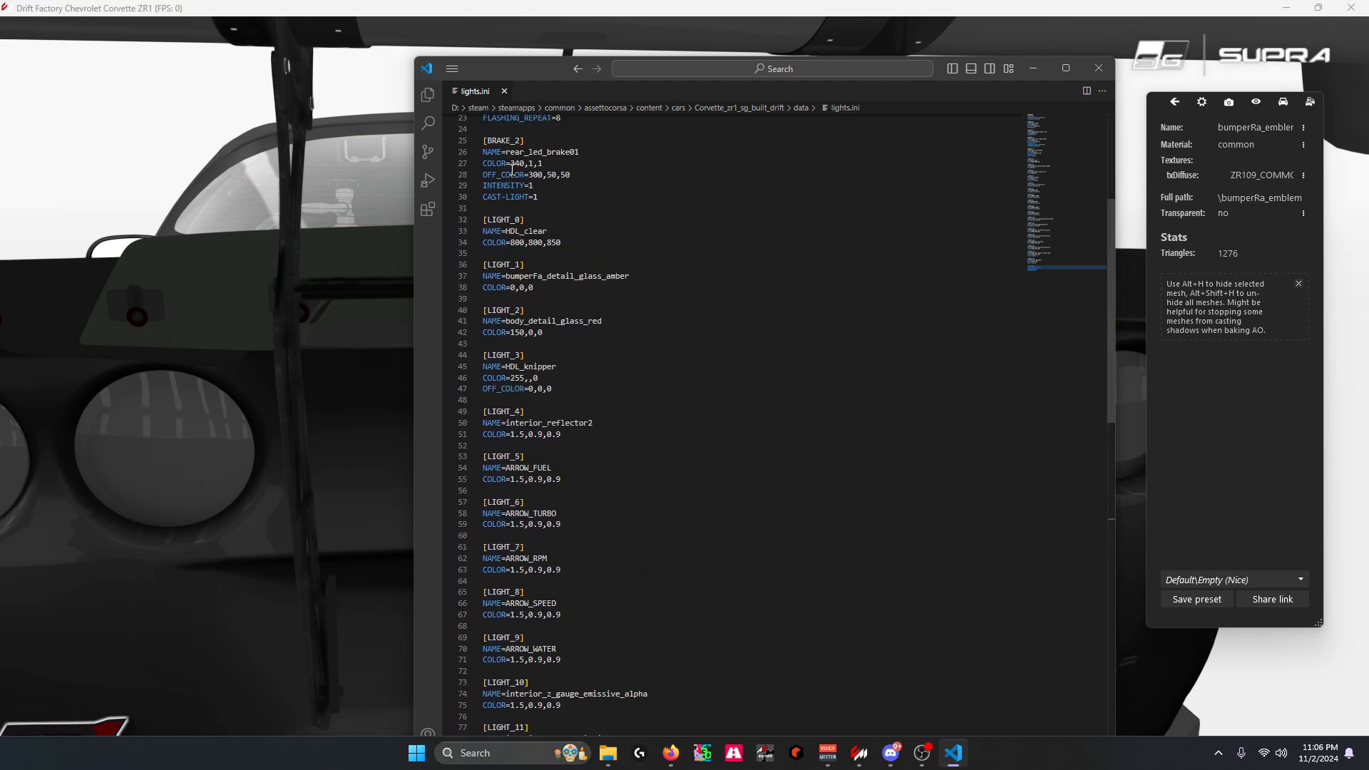
pyautogui.scroll(2, 501, 225)
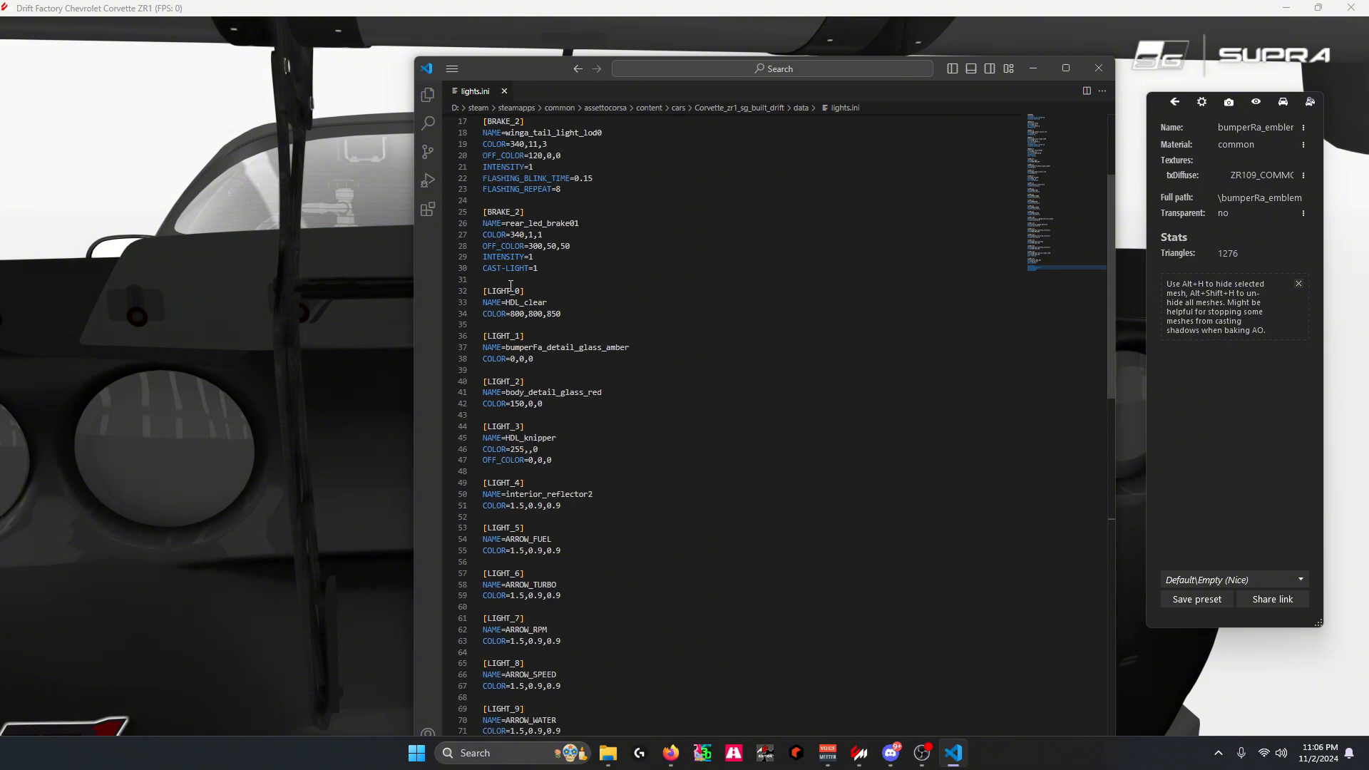
pyautogui.scroll(-20, 511, 285)
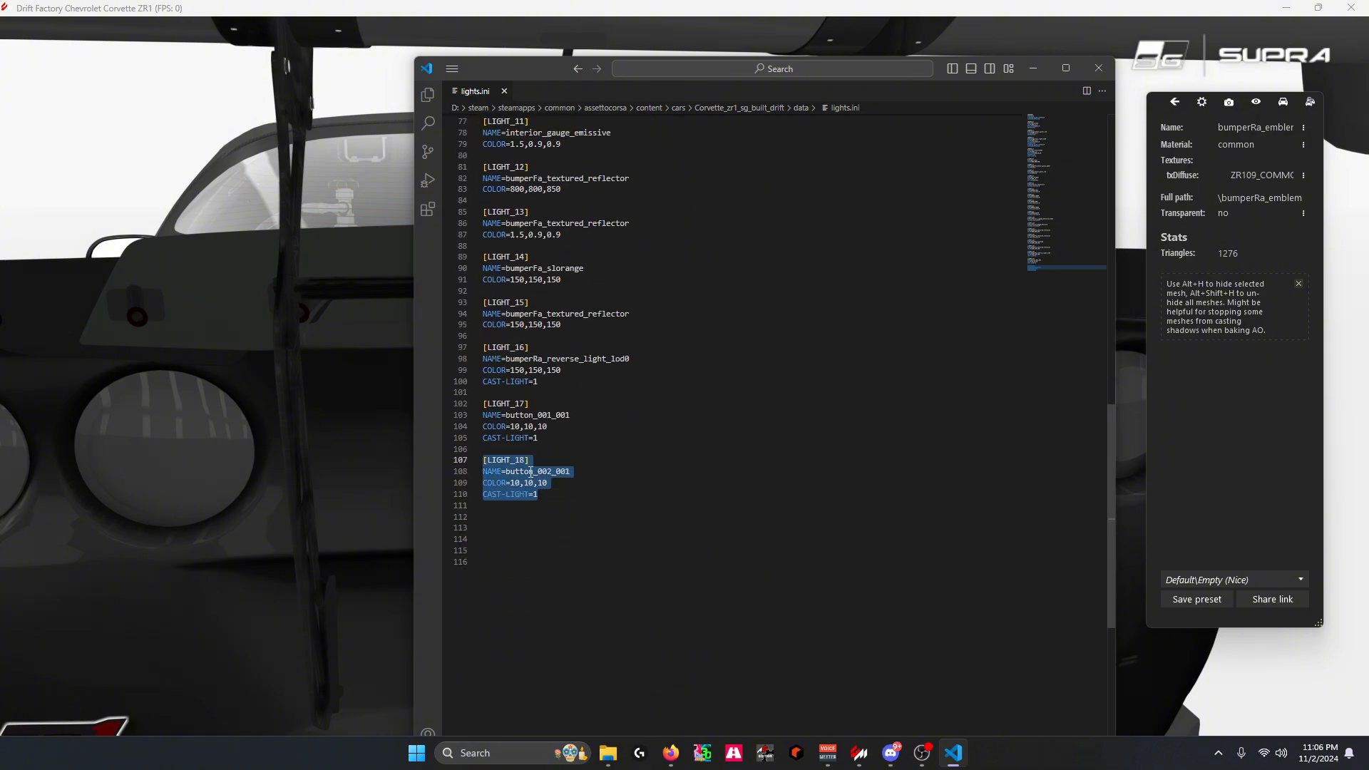
pyautogui.click(543, 493)
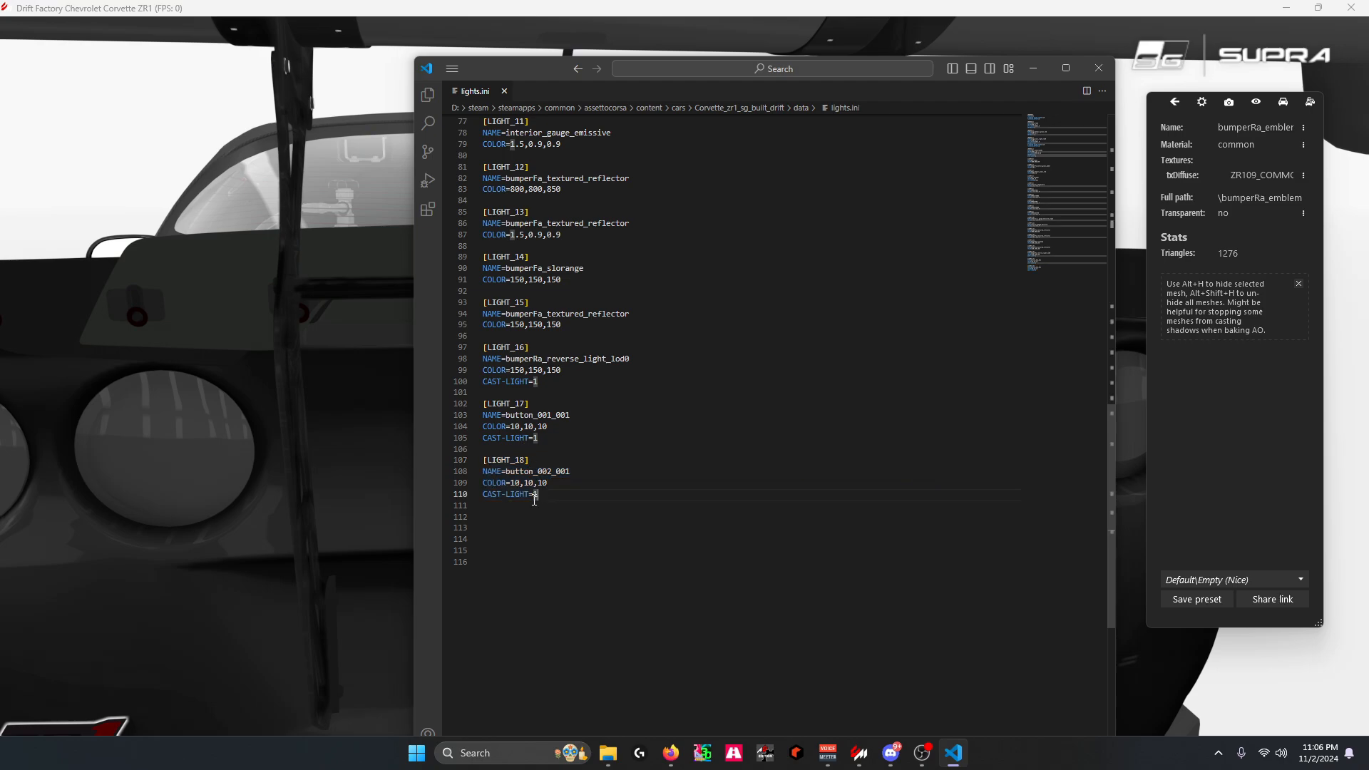
pyautogui.moveTo(539, 494); pyautogui.dragTo(469, 463)
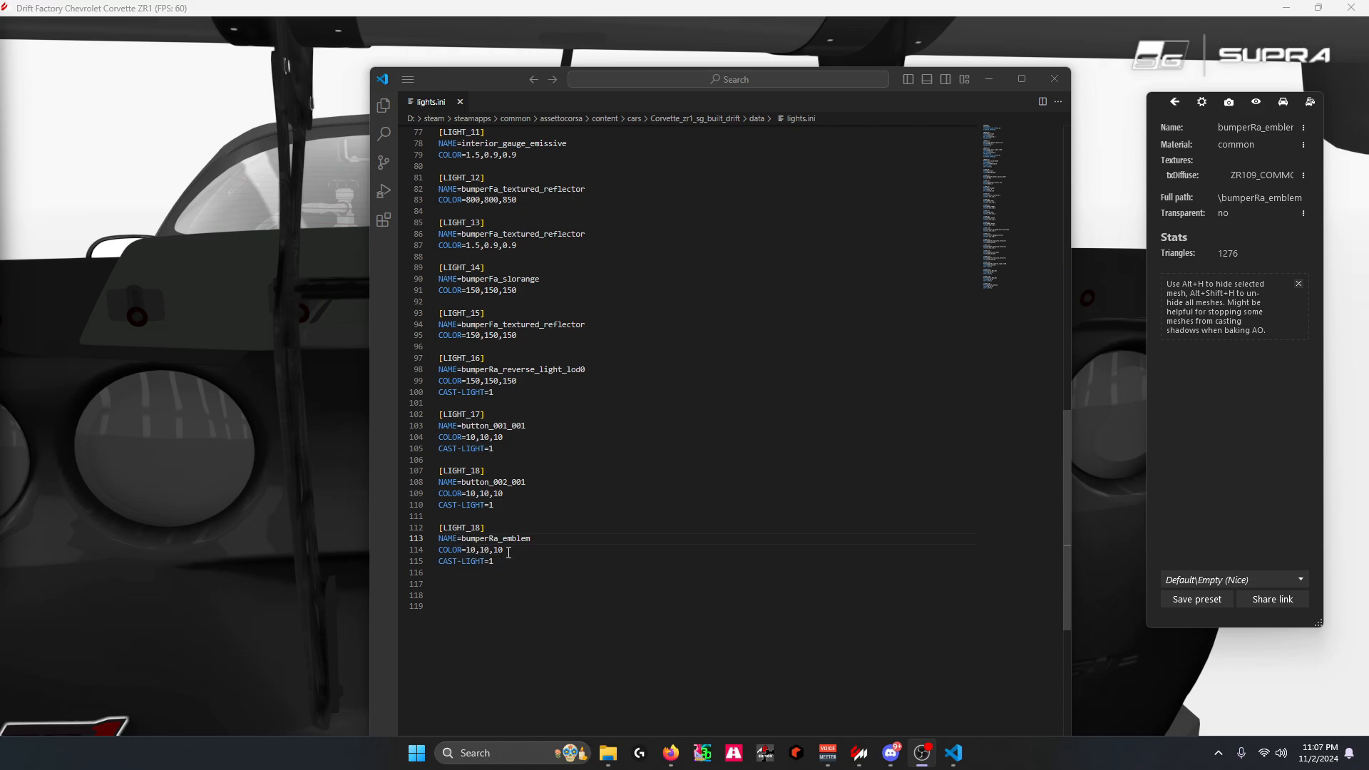
# Renumber the header of the bumperRa_emblem block to LIGHT_19
pyautogui.doubleClick(481, 528)
pyautogui.press('Right')
pyautogui.press('BackSpace')
pyautogui.write('9')
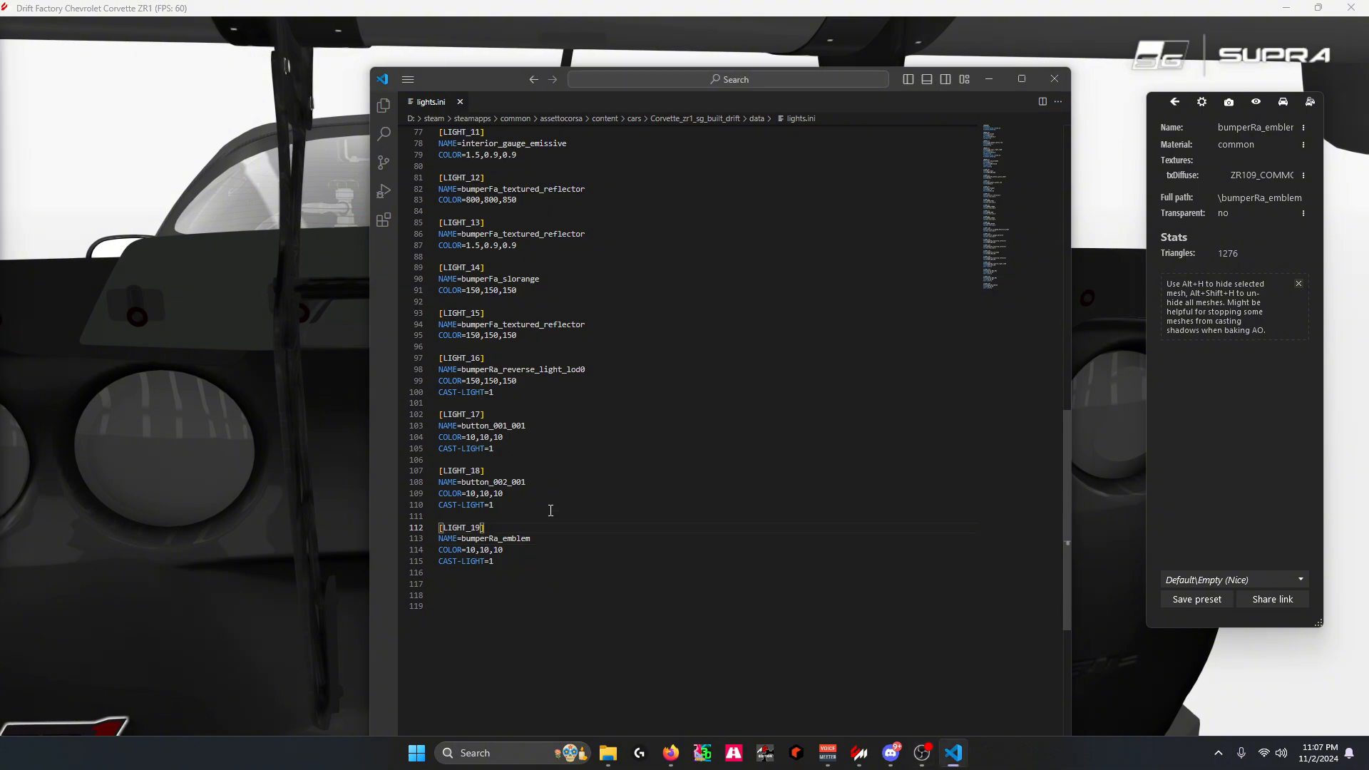
# Set the COLOR of the LIGHT_19 block to 100,100,100
pyautogui.click(488, 546)
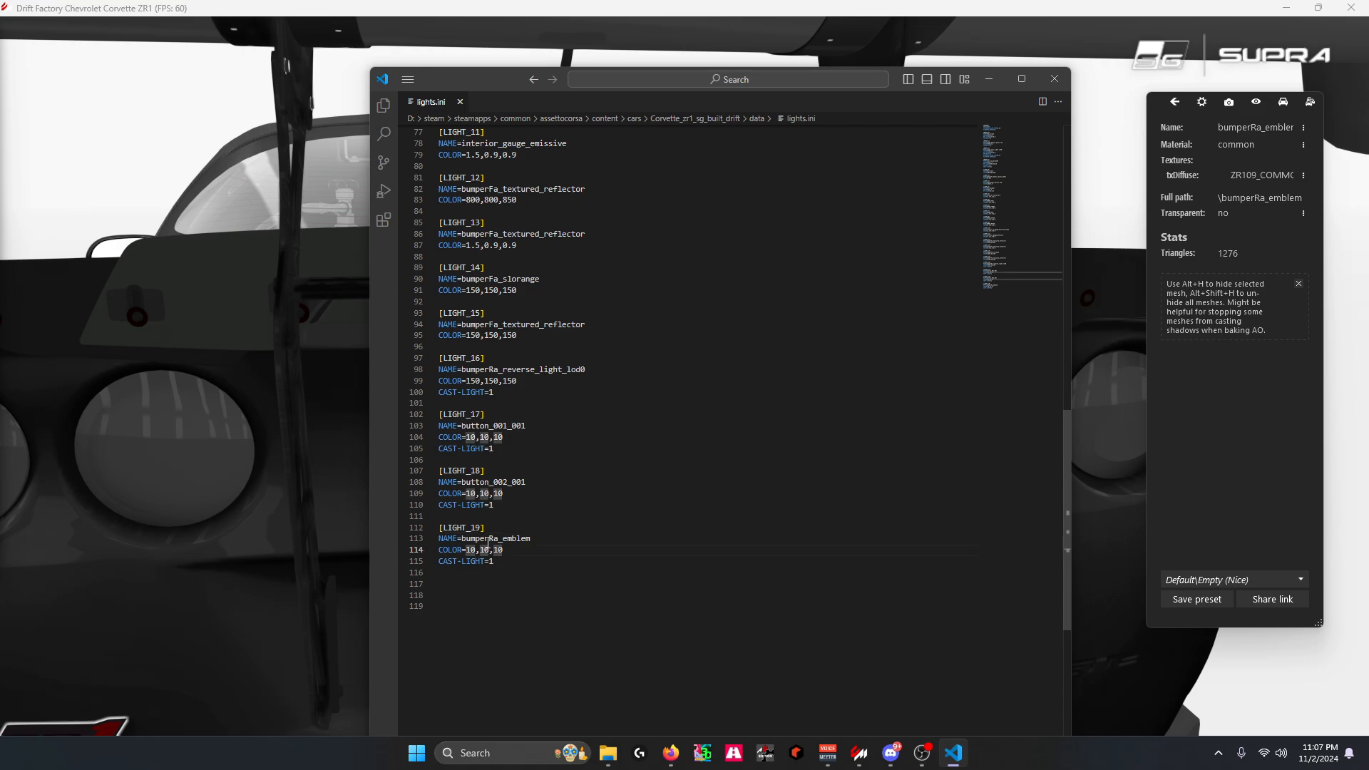
pyautogui.write('00')
pyautogui.press('Right')
pyautogui.press('Right')
pyautogui.write('0')
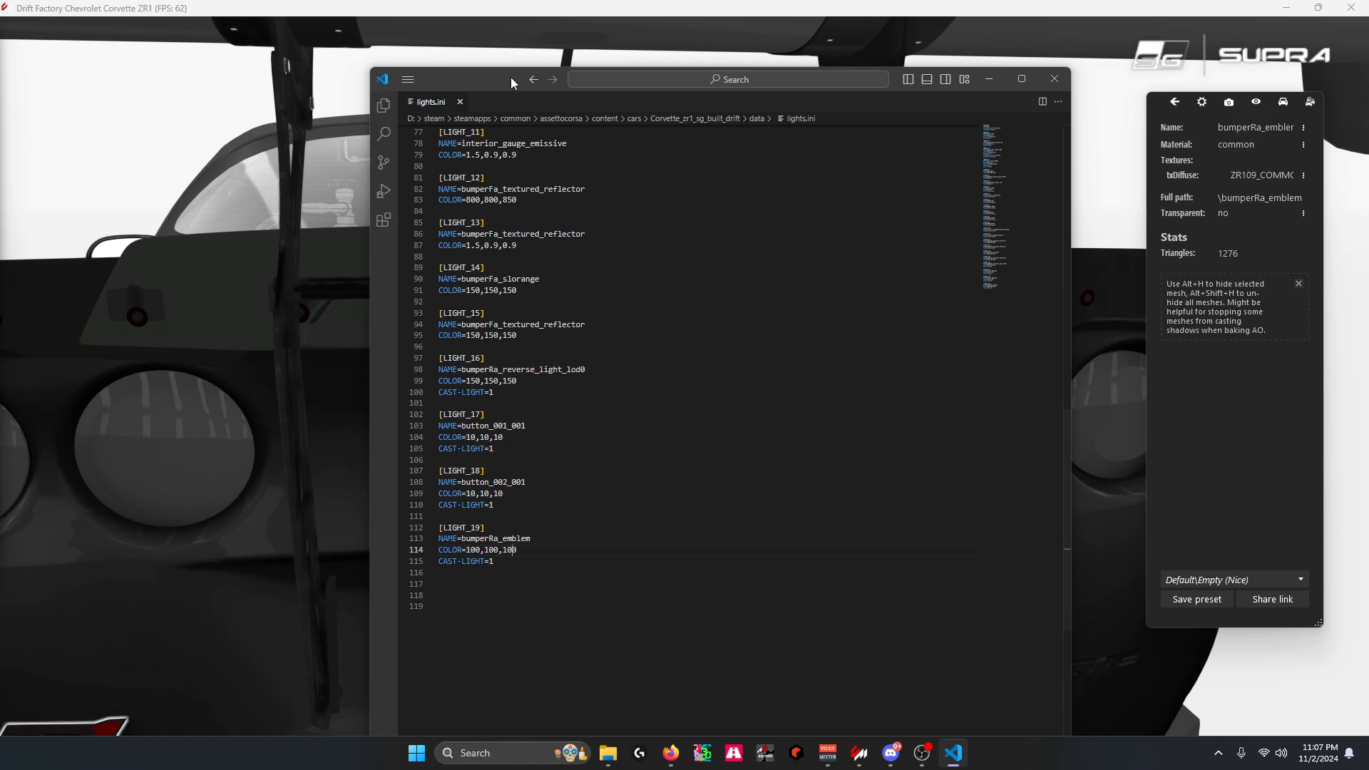
# Move the editor window out of the way, turn on the Corvette's lights in the showroom and inspect the rear emblem
pyautogui.moveTo(511, 82); pyautogui.dragTo(0, 36)
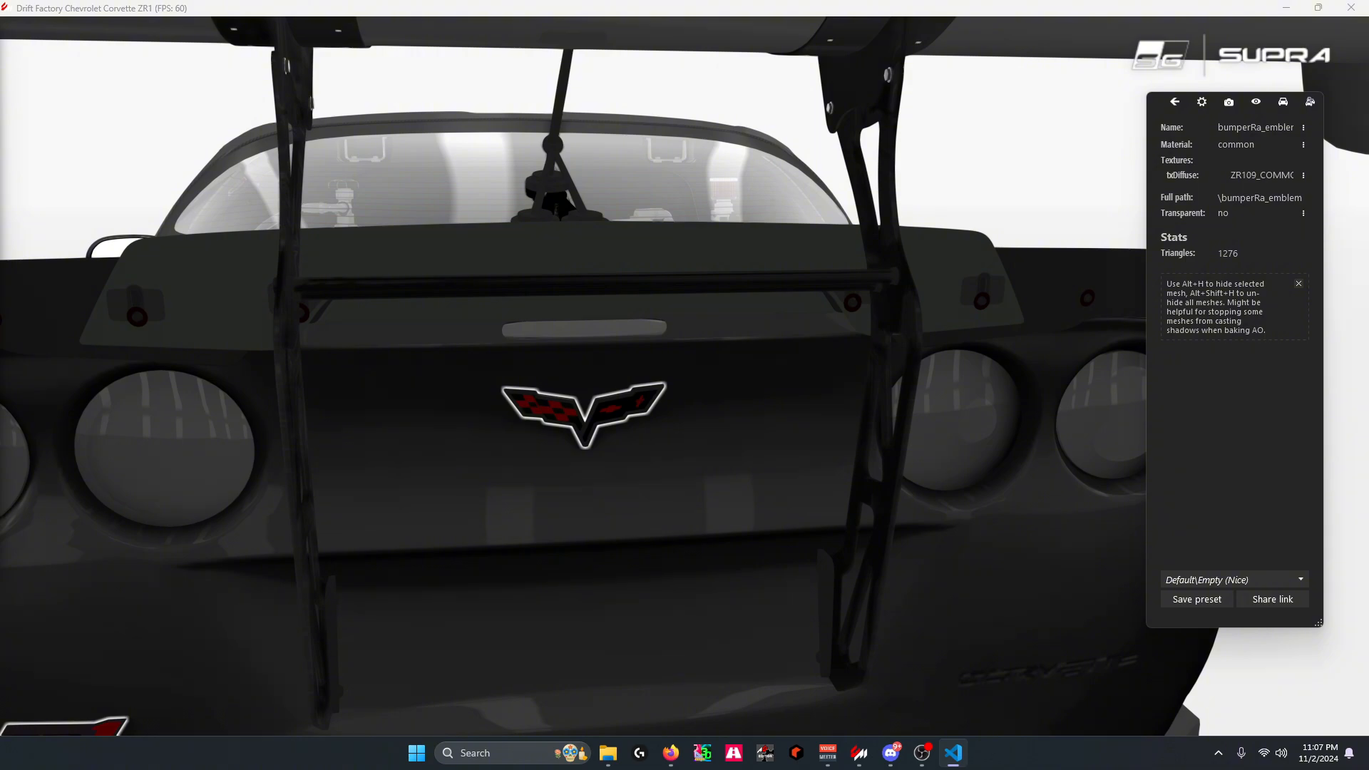
pyautogui.click(1282, 101)
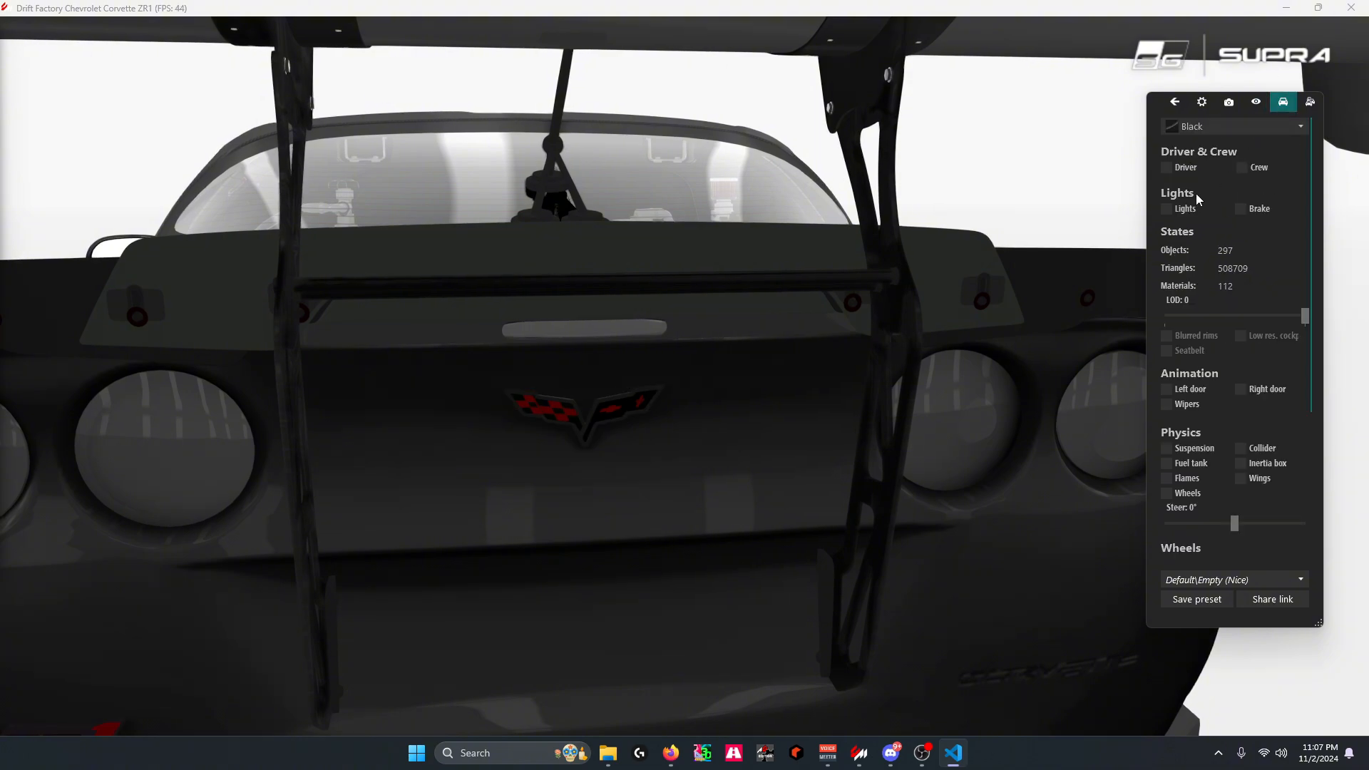
pyautogui.click(1166, 209)
pyautogui.scroll(-5, 601, 405)
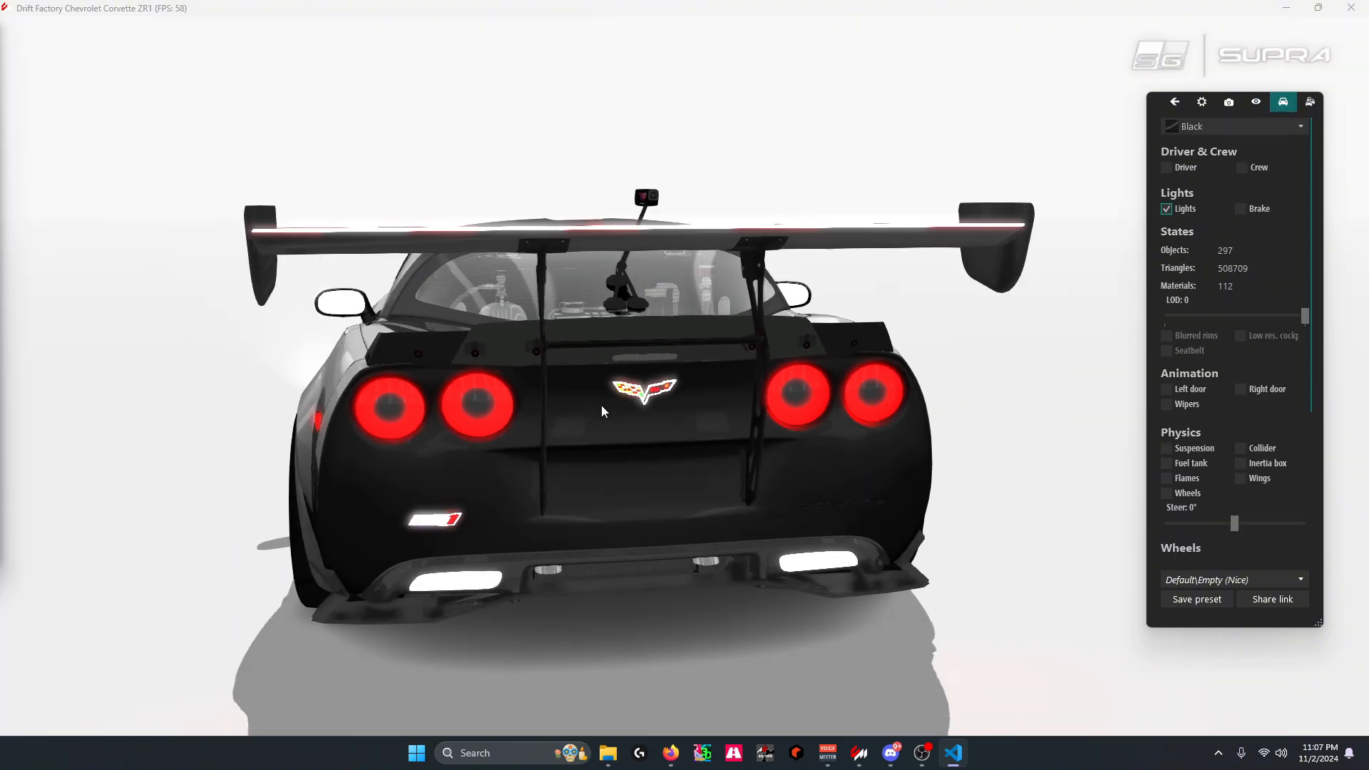
pyautogui.scroll(5, 634, 429)
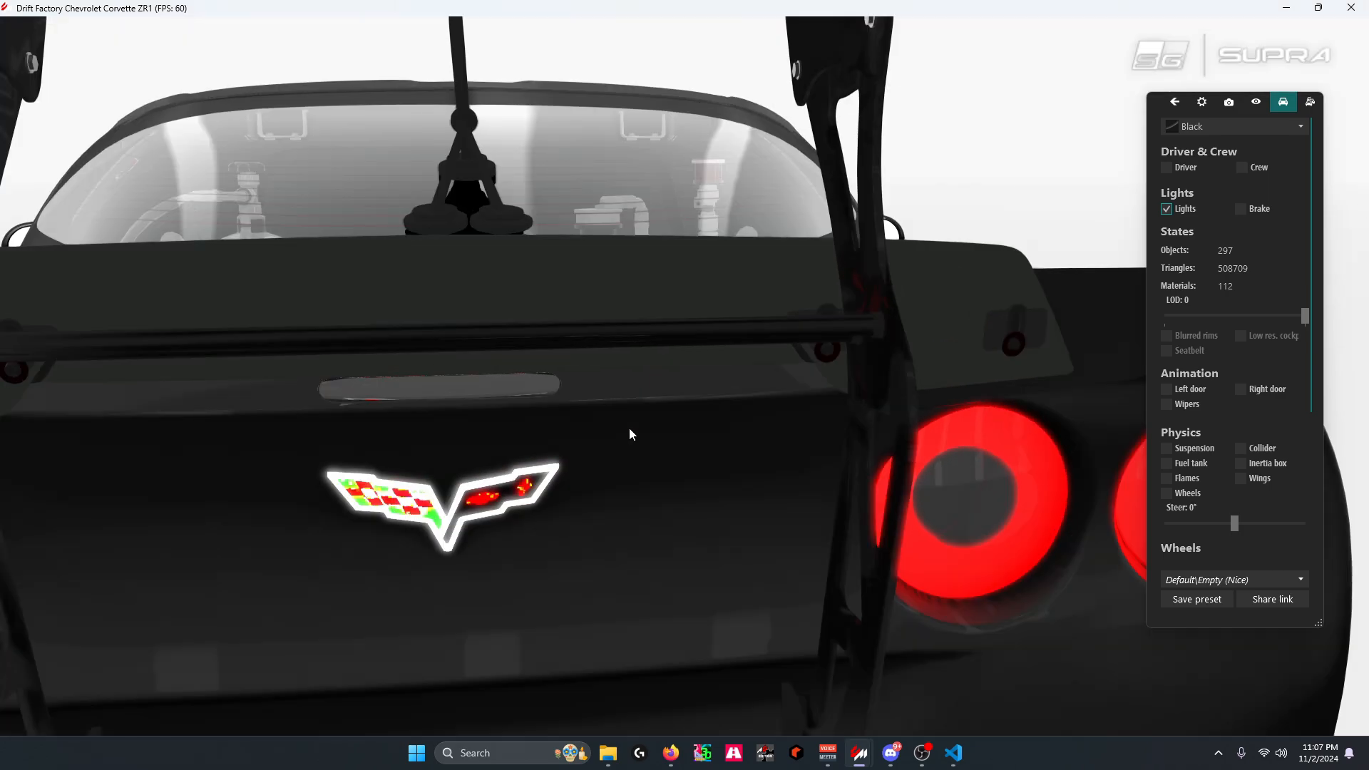
pyautogui.scroll(-4, 646, 385)
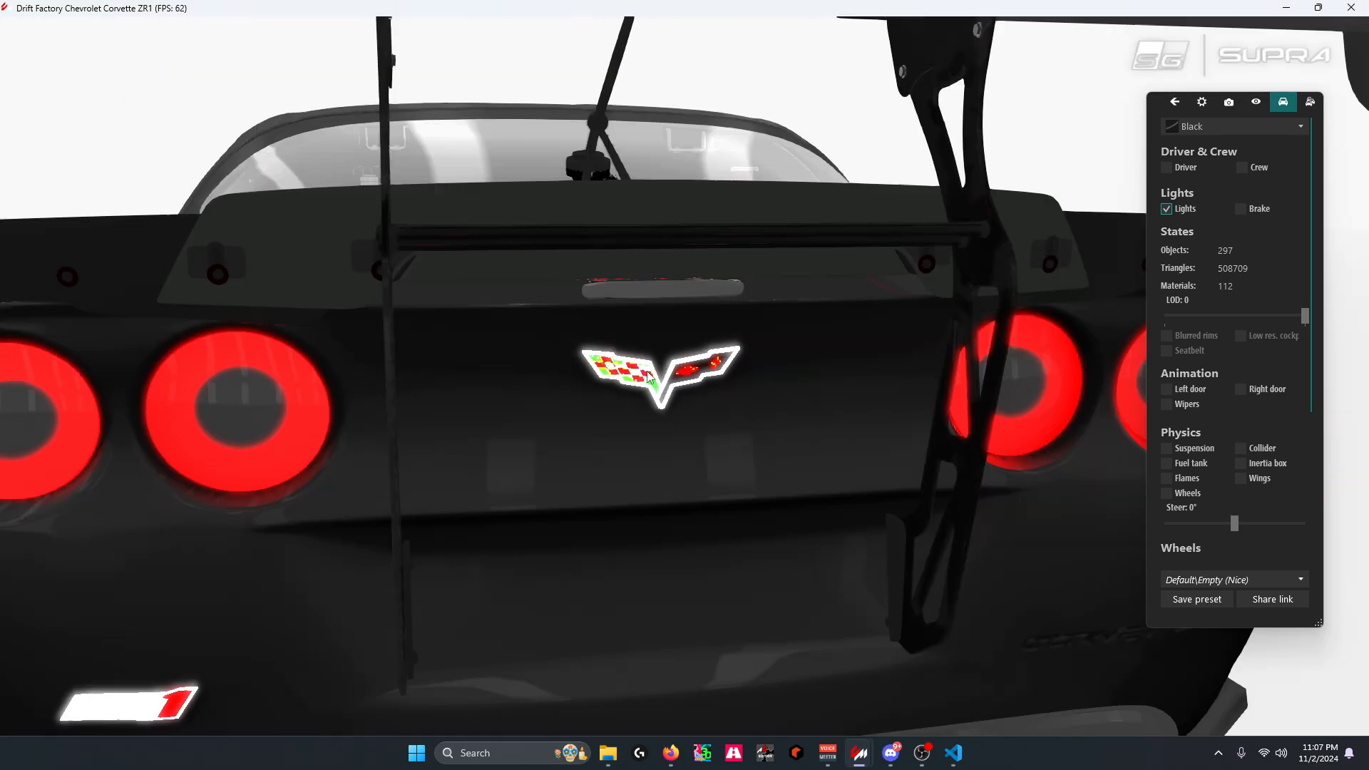
pyautogui.scroll(5, 741, 356)
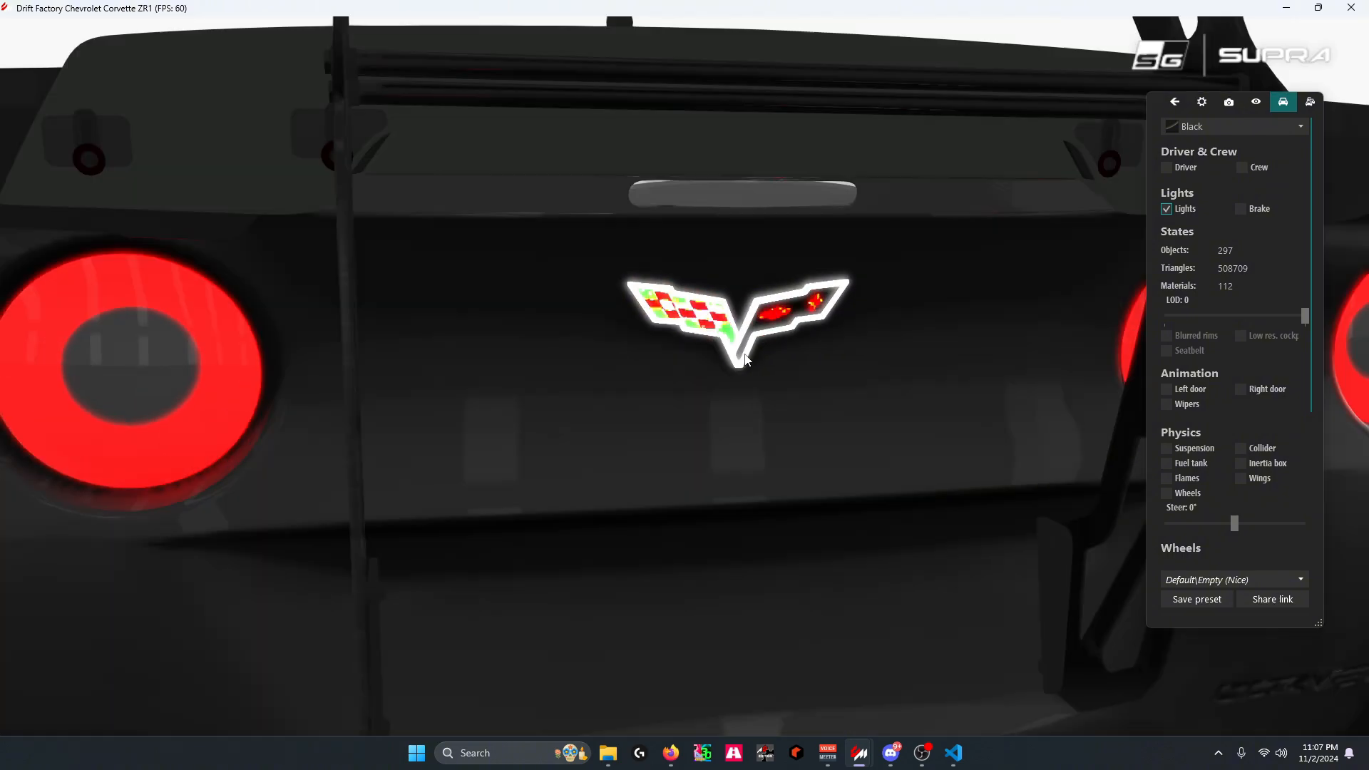
pyautogui.scroll(-5, 685, 385)
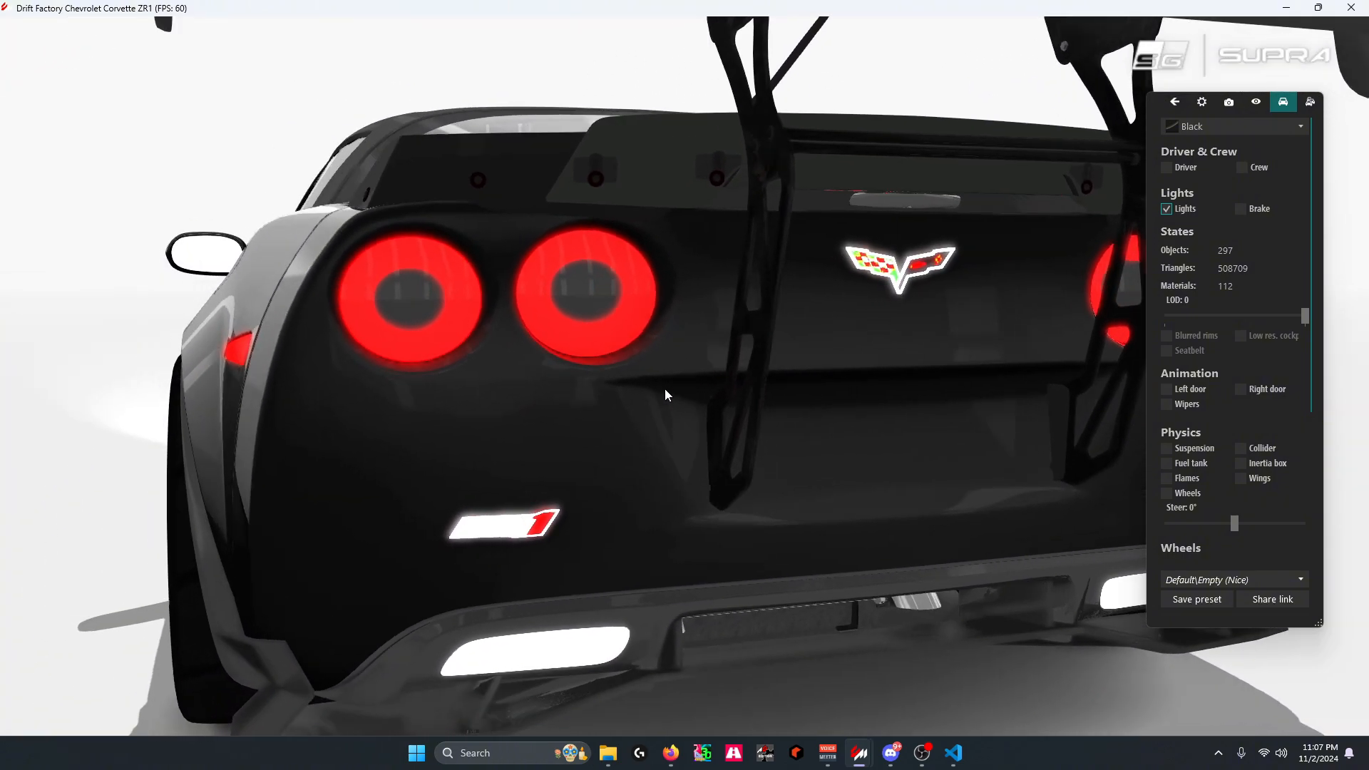
pyautogui.scroll(5, 645, 403)
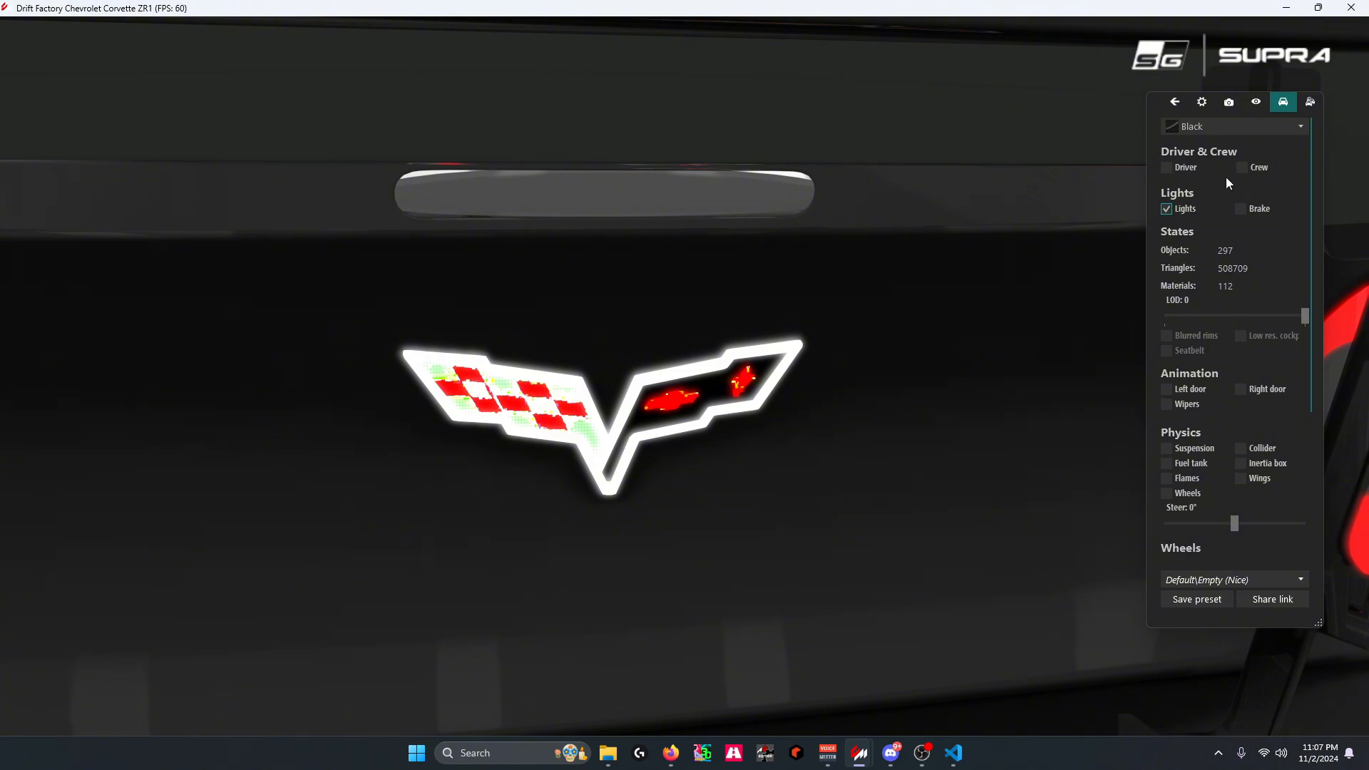
# Toggle the showroom's Lights and Brake options off and on to check how the emblem and rear of the car respond
pyautogui.click(1166, 211)
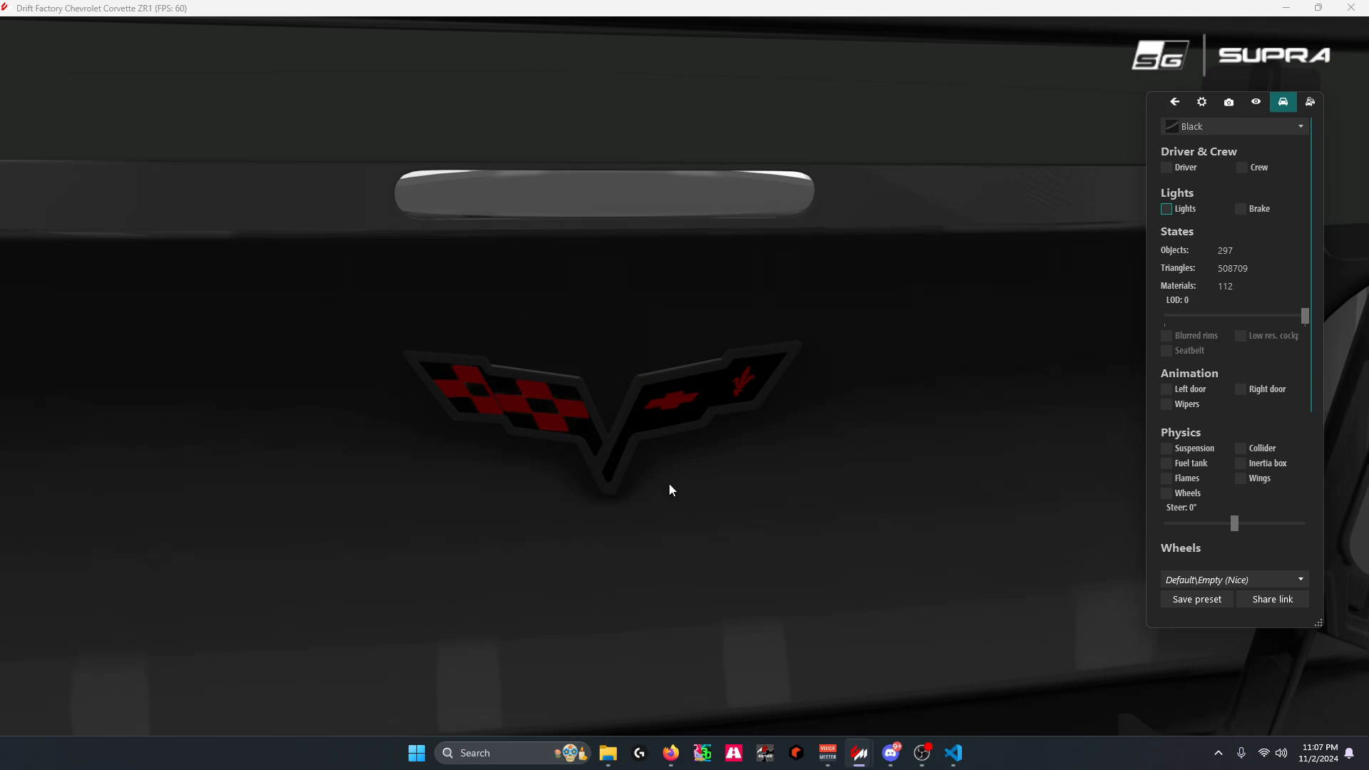
pyautogui.click(1172, 209)
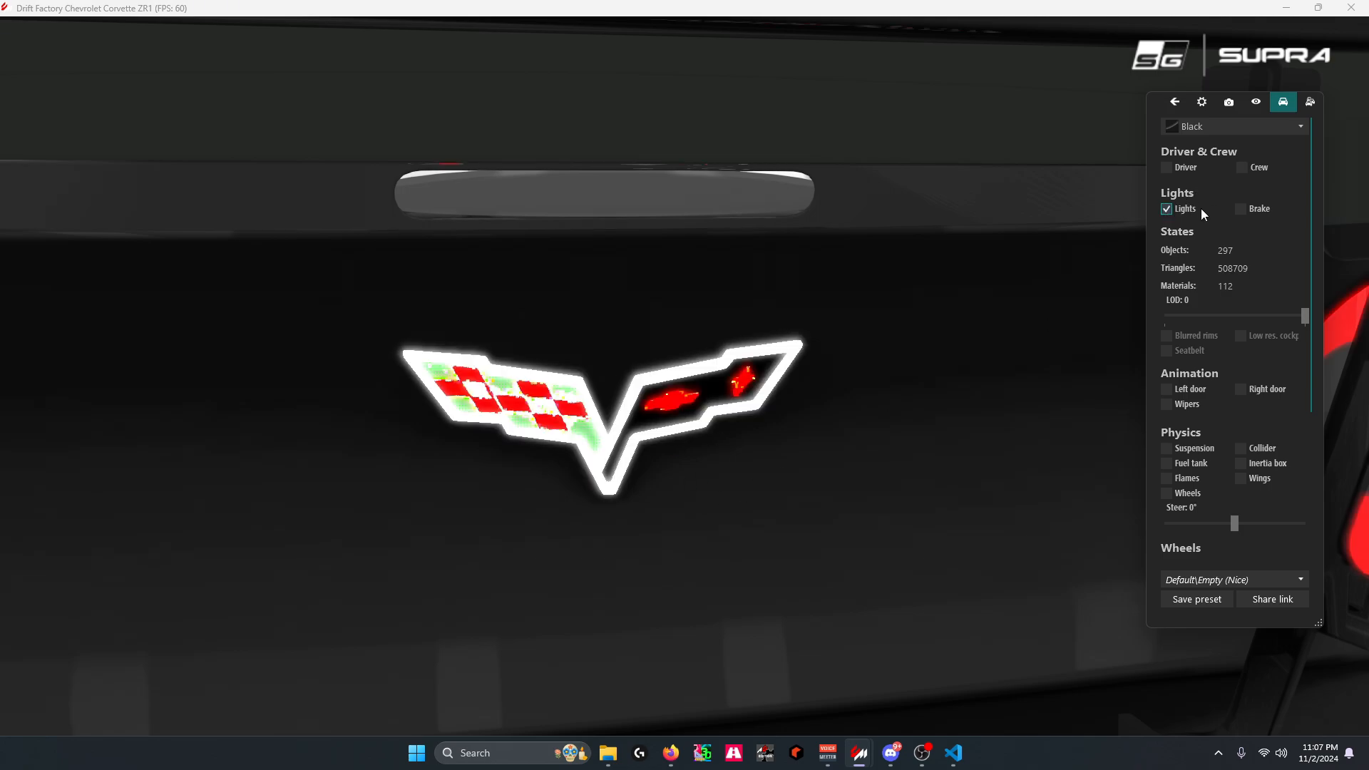
pyautogui.click(1241, 211)
pyautogui.click(1242, 213)
pyautogui.scroll(-10, 657, 408)
pyautogui.scroll(4, 656, 408)
pyautogui.moveTo(631, 367); pyautogui.dragTo(593, 341)
pyautogui.scroll(-5, 593, 340)
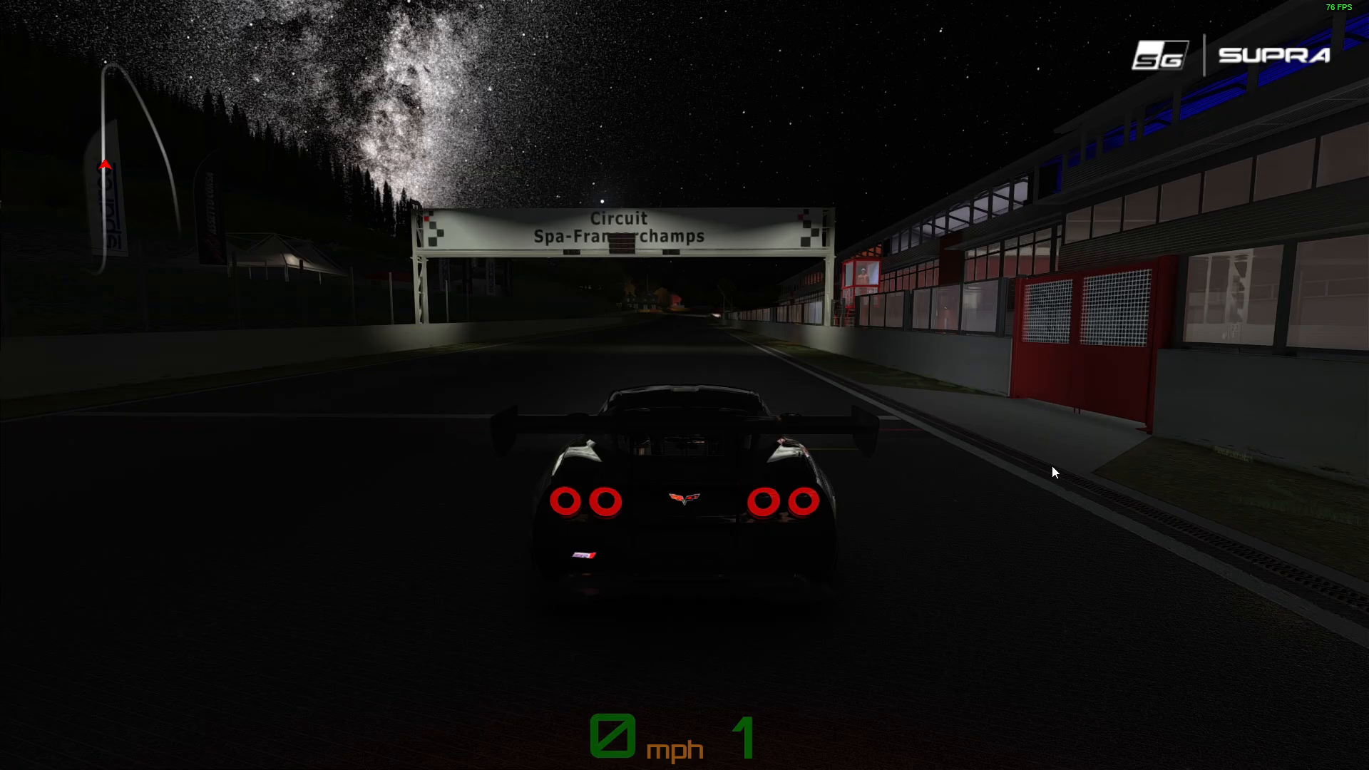
# Switch to the Assetto Corsa session at Spa-Francorchamps and examine the Corvette's emblem, ZR1 badge and headlights from the rear and front
pyautogui.press('F5')
pyautogui.moveTo(612, 437); pyautogui.dragTo(750, 462)
pyautogui.scroll(5, 873, 459)
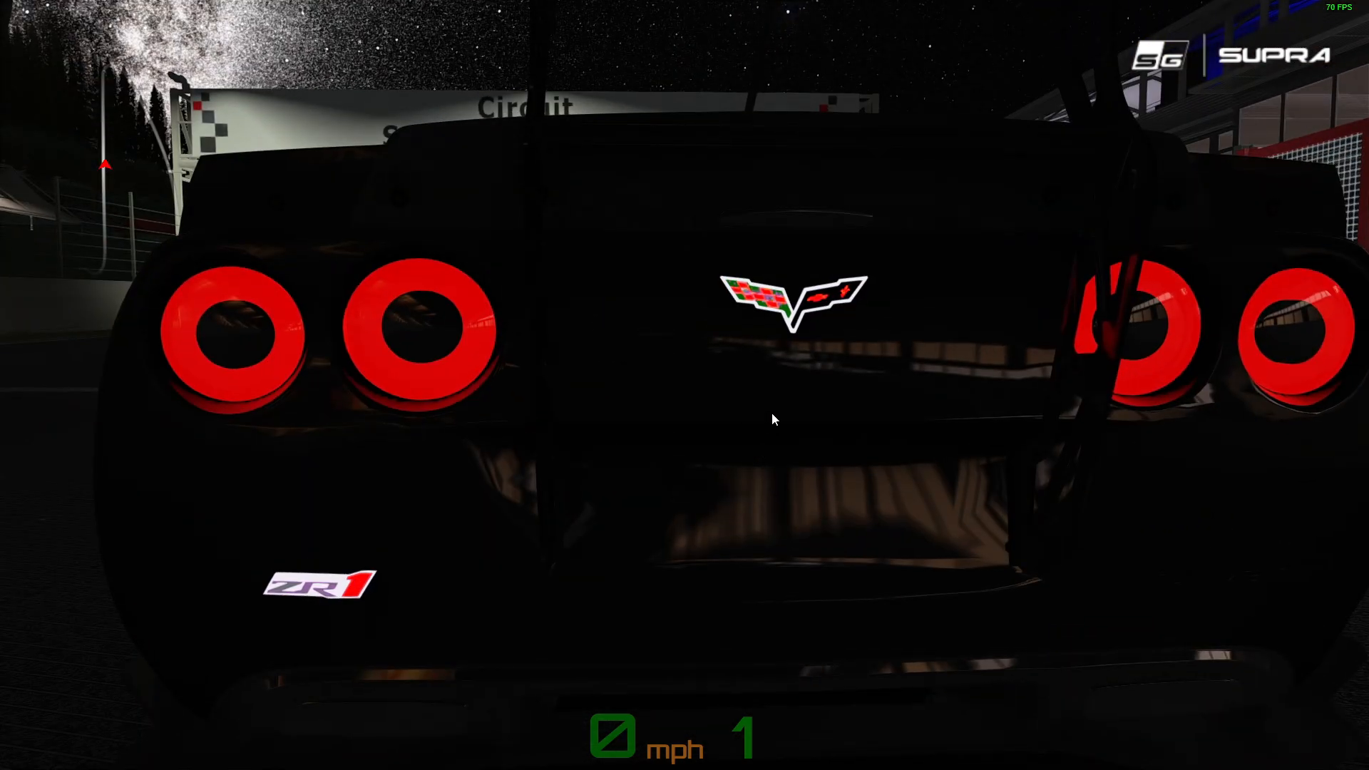
pyautogui.scroll(-2, 705, 414)
pyautogui.moveTo(667, 484); pyautogui.dragTo(707, 464)
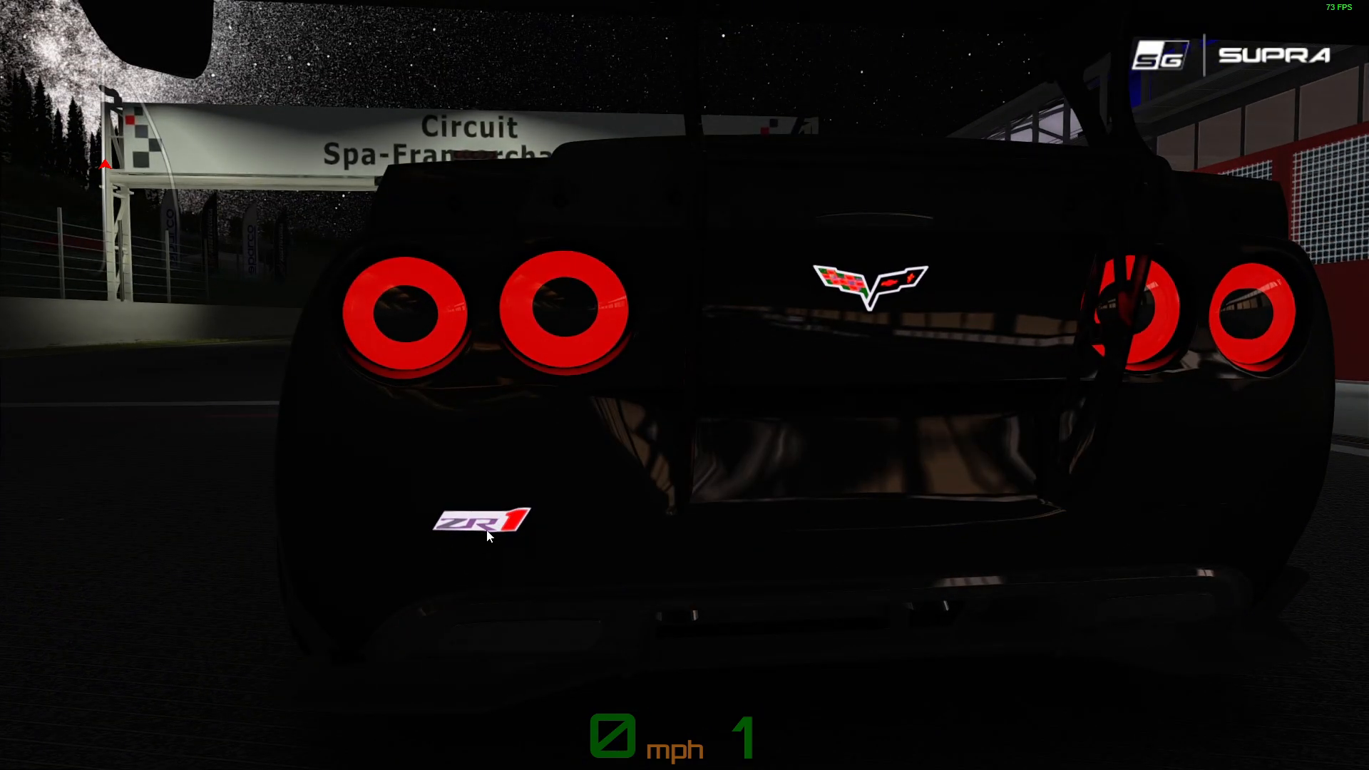
pyautogui.scroll(-3, 489, 455)
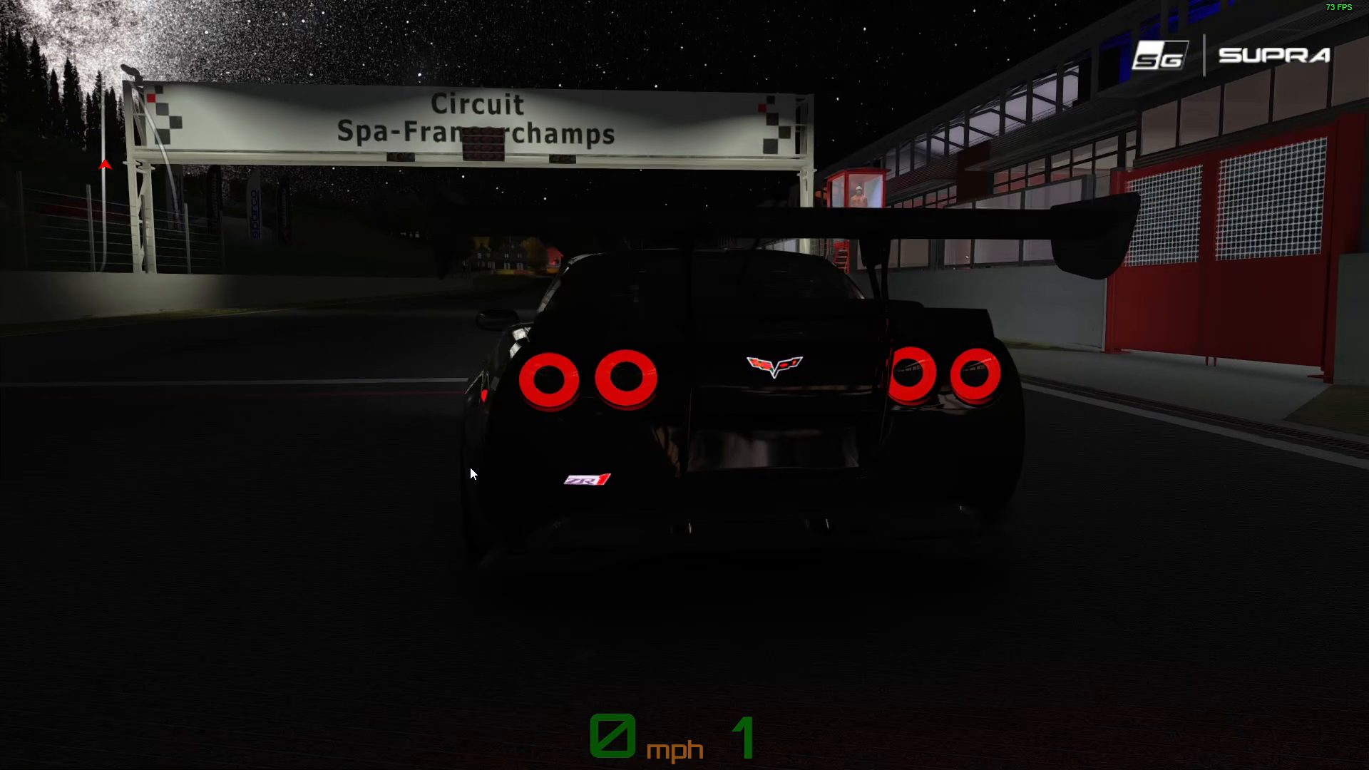
pyautogui.moveTo(469, 467); pyautogui.dragTo(730, 472)
pyautogui.scroll(3, 576, 545)
pyautogui.moveTo(577, 546); pyautogui.dragTo(609, 528)
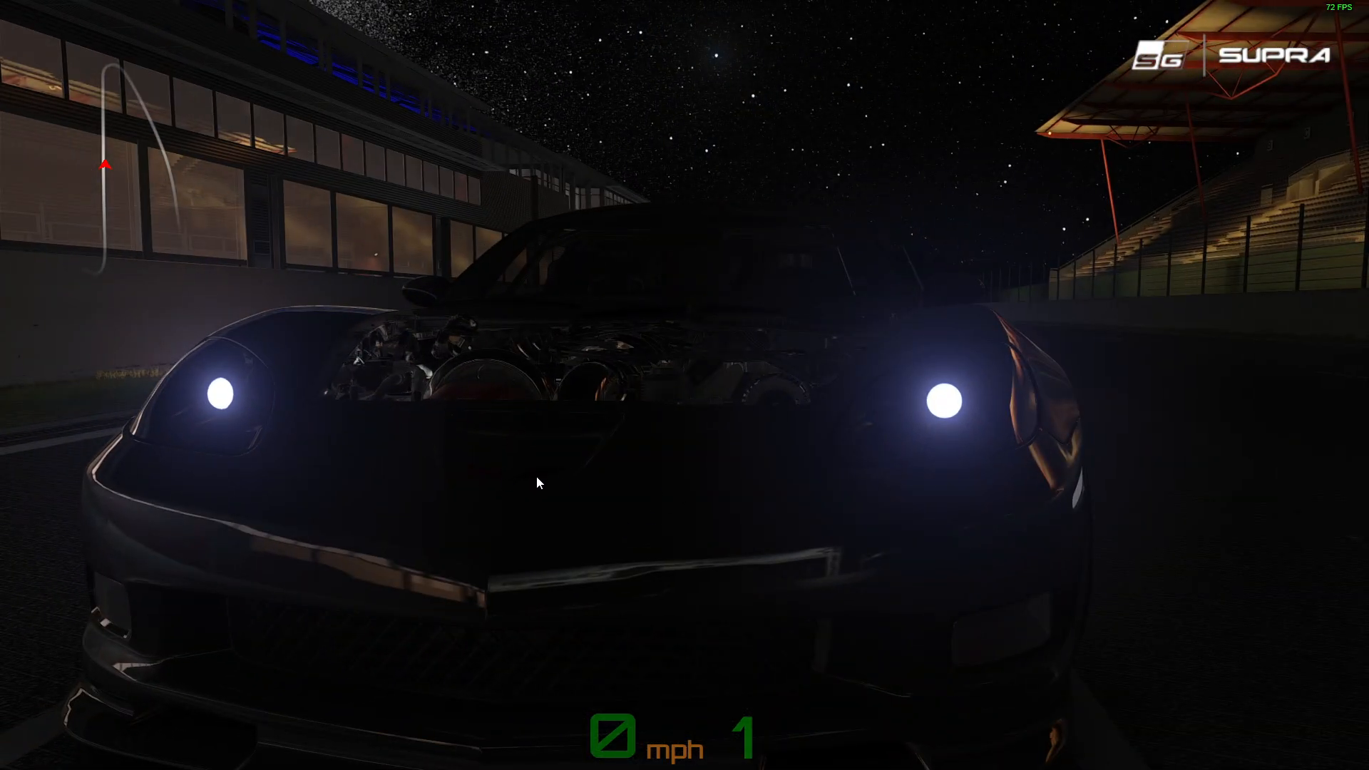
pyautogui.moveTo(978, 437); pyautogui.dragTo(824, 455)
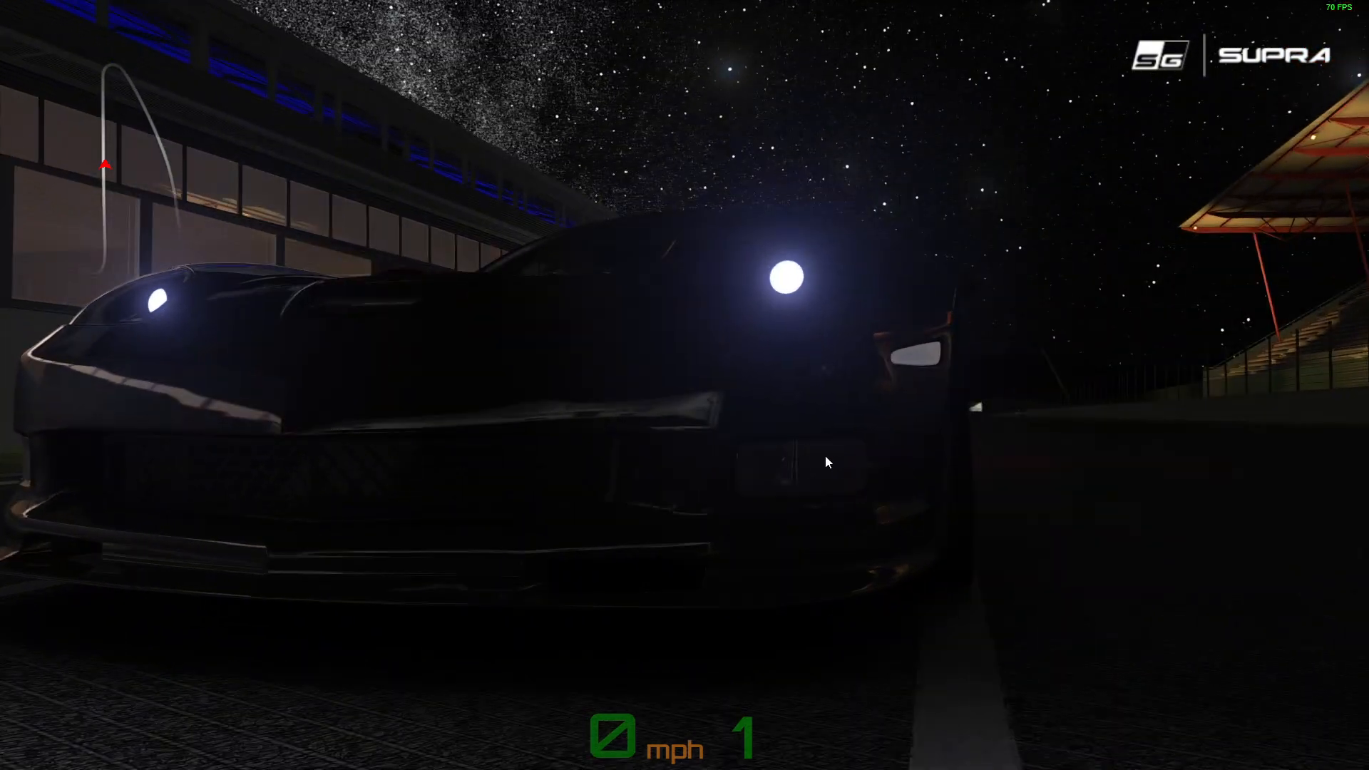
pyautogui.scroll(-3, 824, 454)
pyautogui.moveTo(886, 382); pyautogui.dragTo(529, 366)
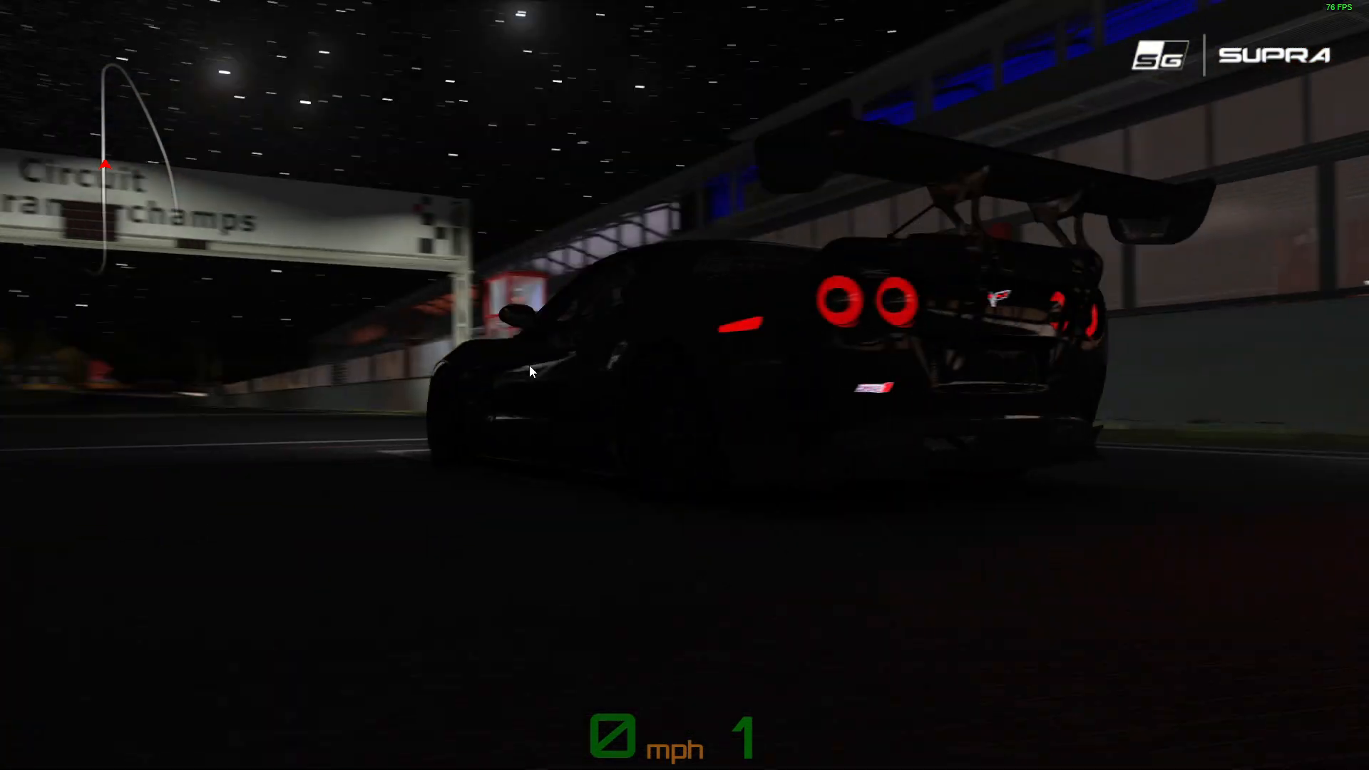
# Examine the rear emblem in the game from near and far, and apply the brakes to compare it with the wing brake light
pyautogui.moveTo(727, 427); pyautogui.dragTo(627, 430)
pyautogui.scroll(5, 670, 382)
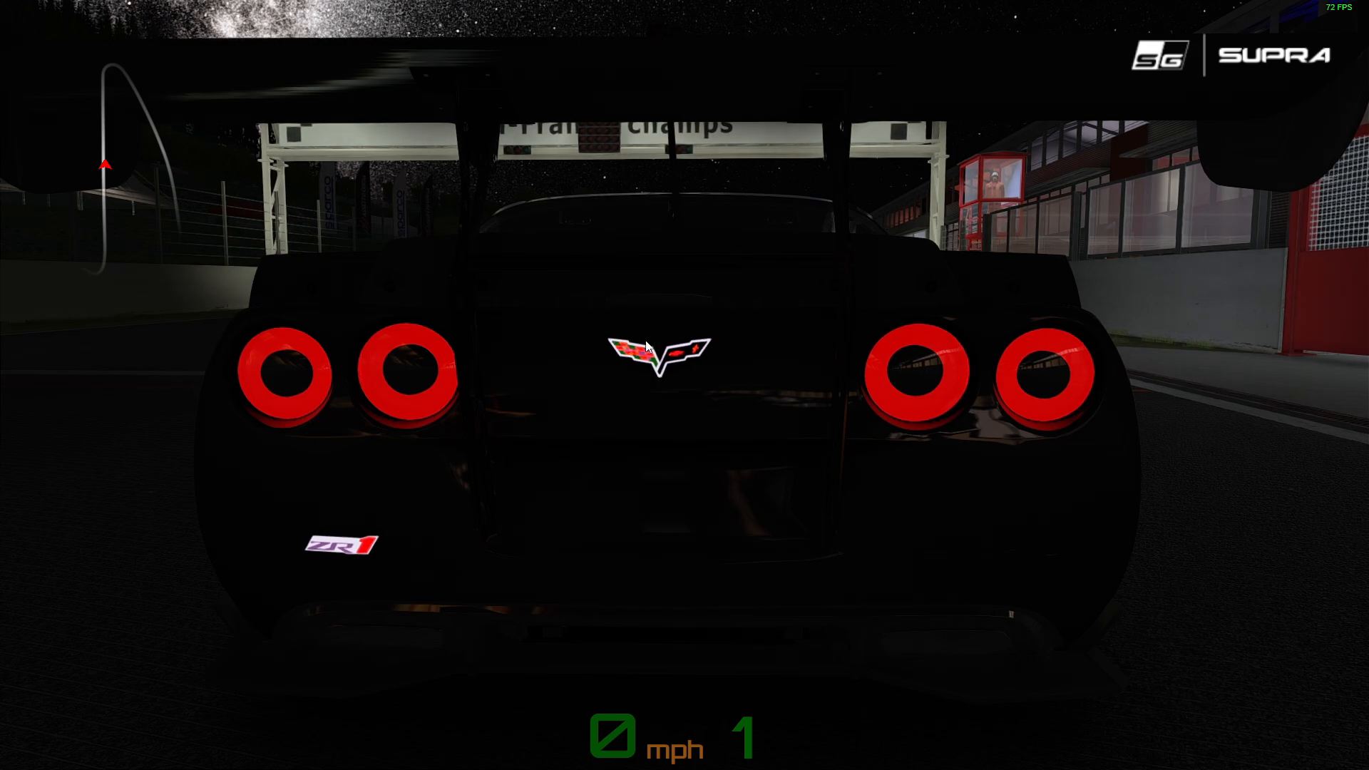
pyautogui.scroll(-4, 604, 504)
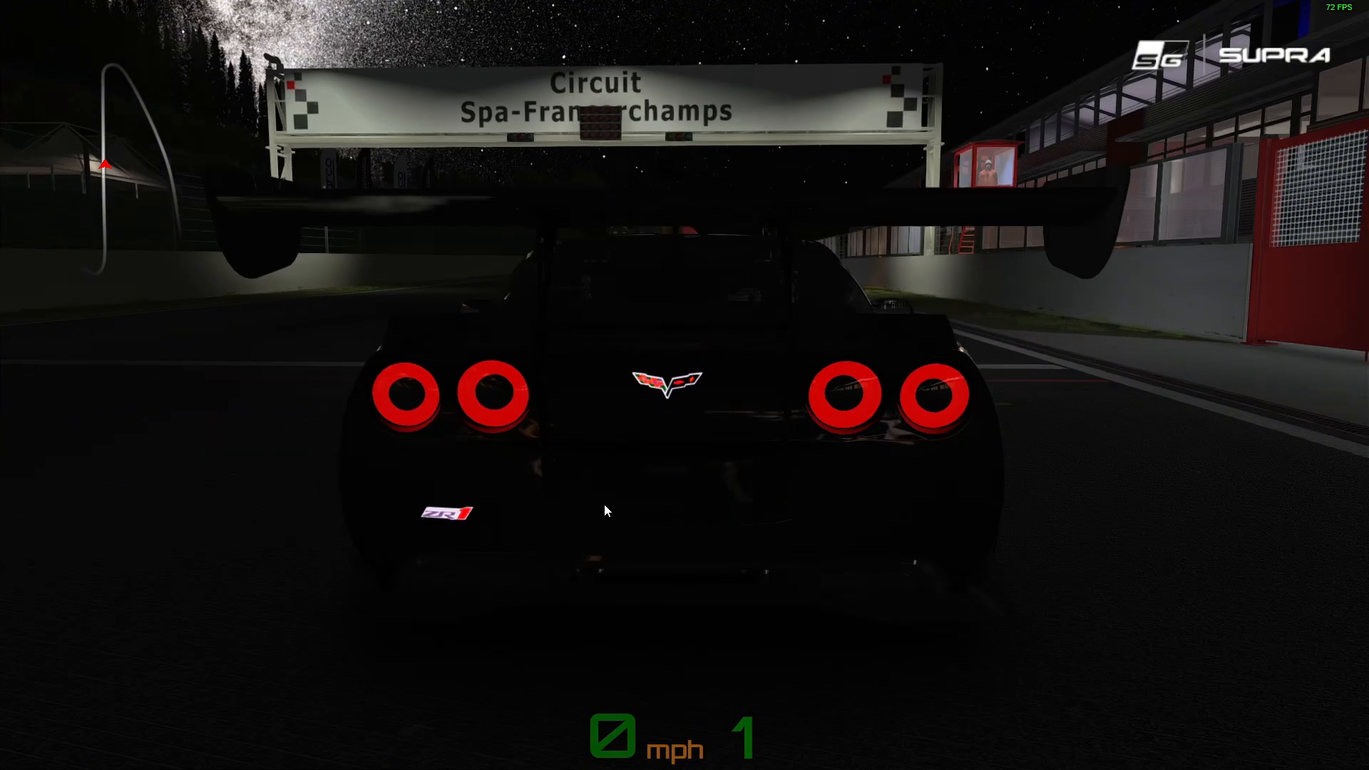
pyautogui.moveTo(604, 503); pyautogui.dragTo(643, 445)
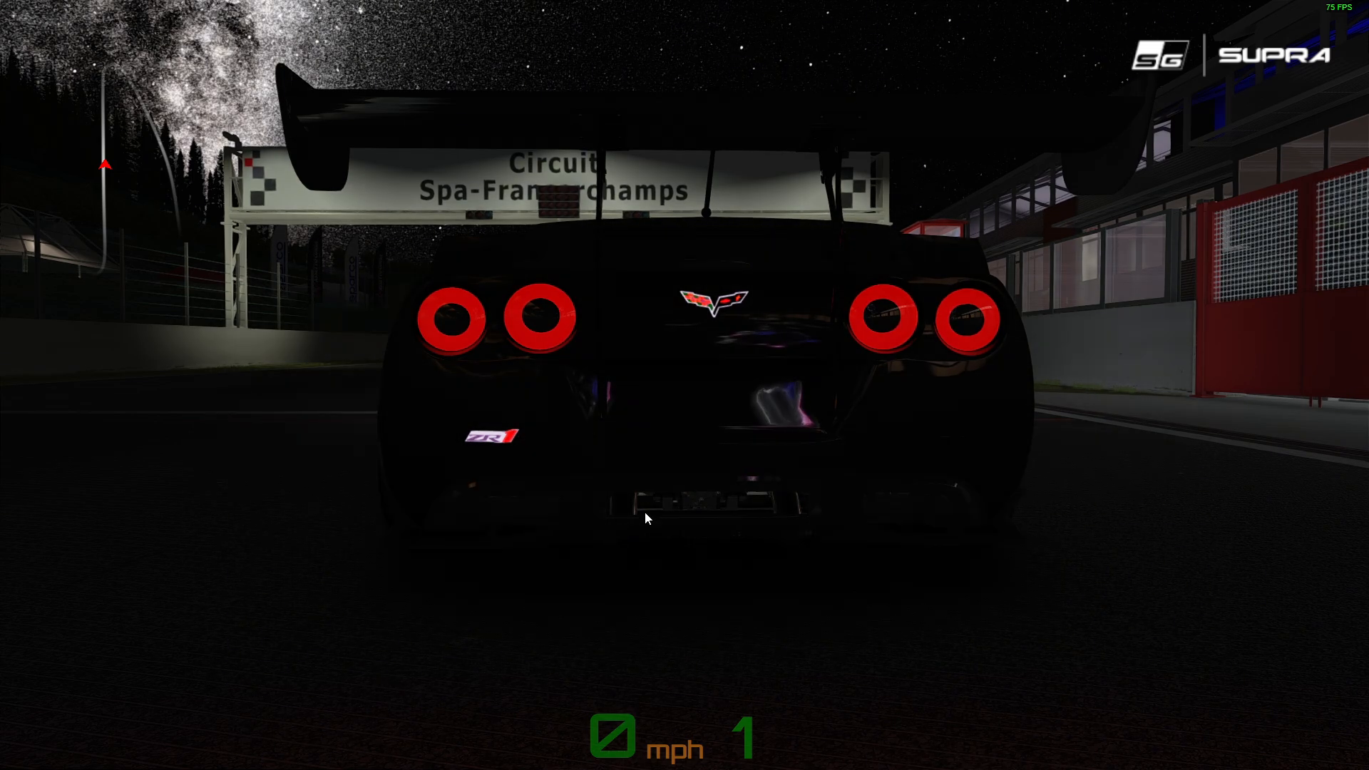
pyautogui.press('F1')
pyautogui.moveTo(588, 518)
pyautogui.mouseDown()
pyautogui.moveTo(683, 534)
pyautogui.moveTo(599, 542)
pyautogui.mouseUp()
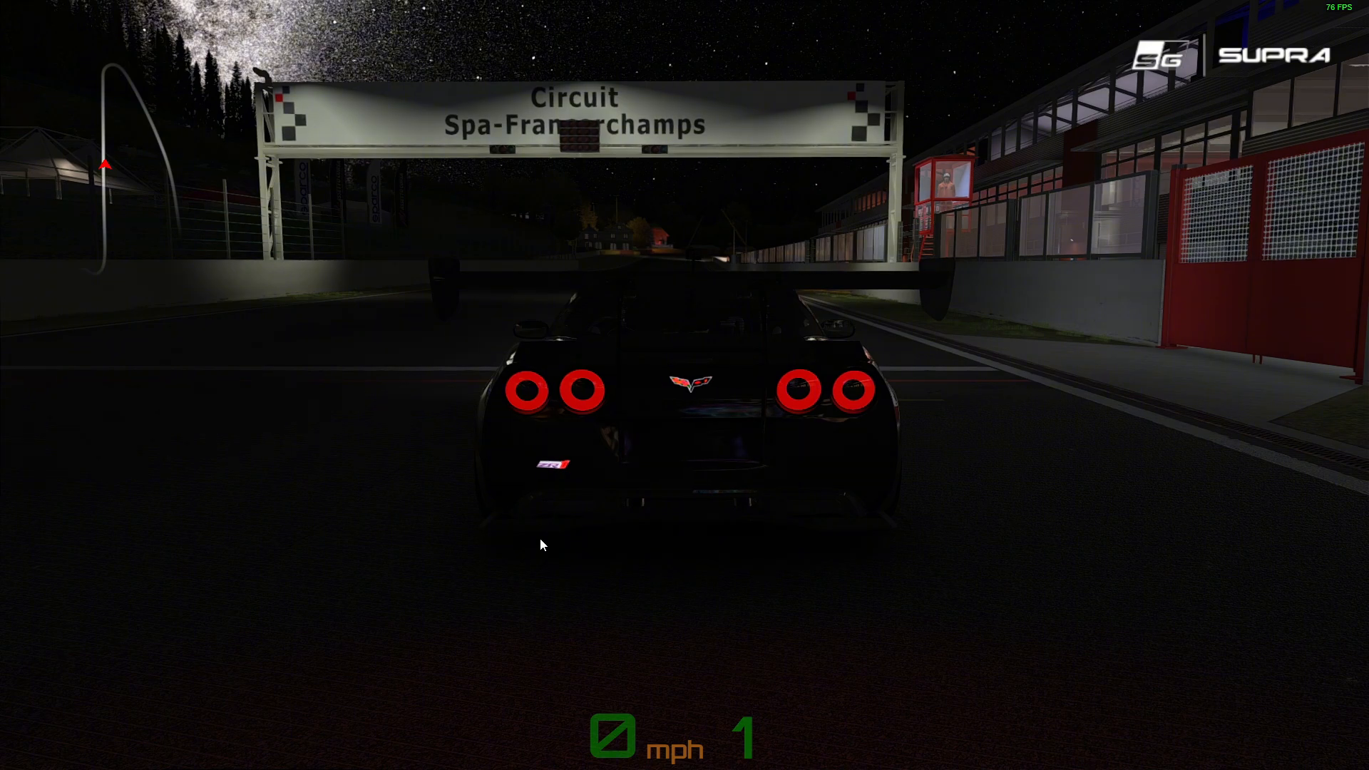
pyautogui.press('Down')
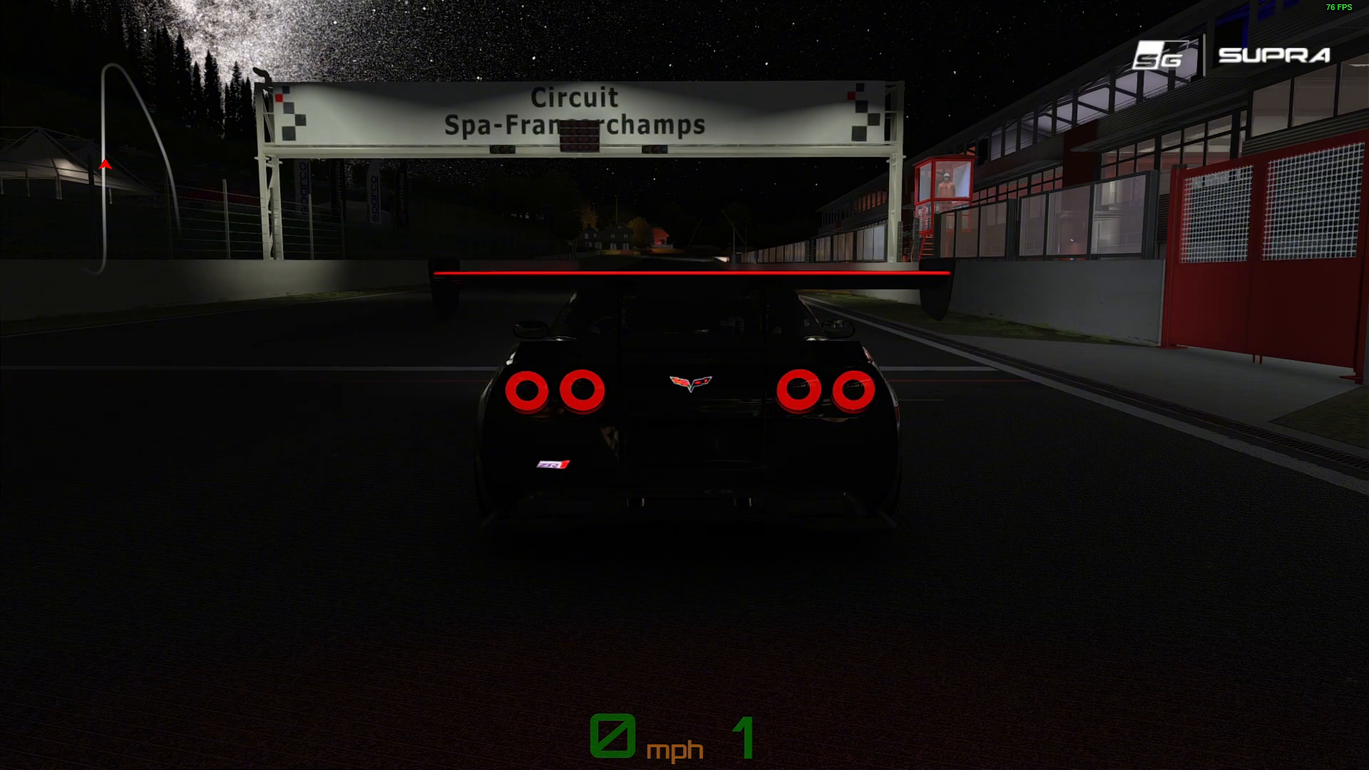
pyautogui.moveTo(630, 388); pyautogui.dragTo(581, 414)
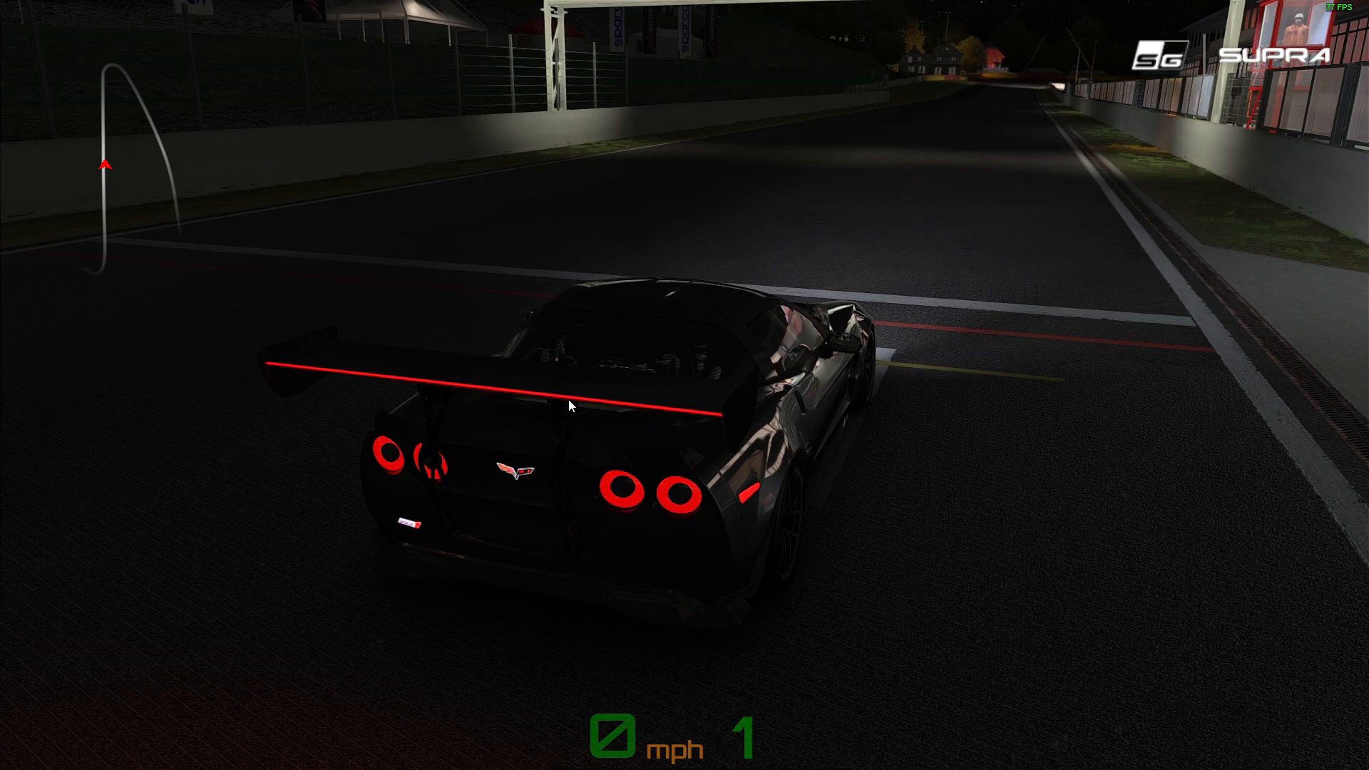
pyautogui.moveTo(569, 405); pyautogui.dragTo(583, 378)
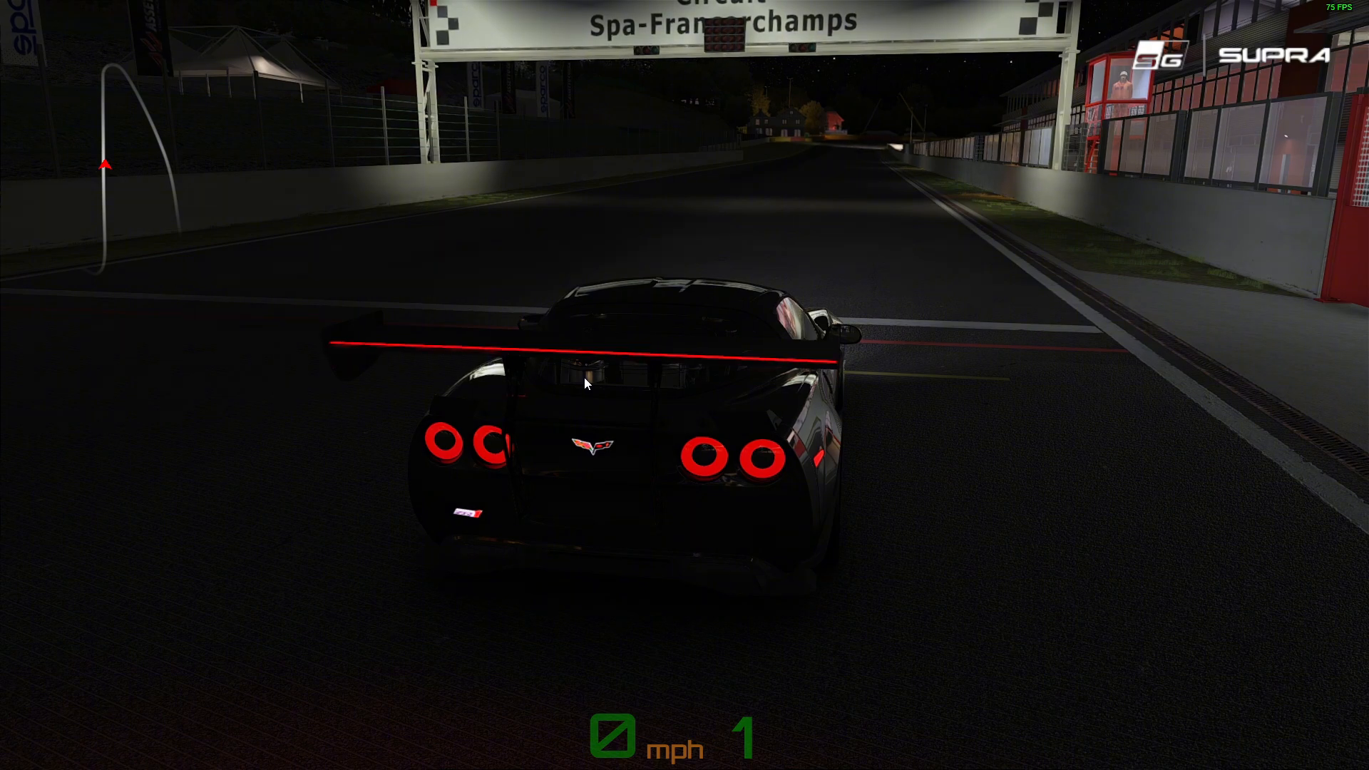
# Examine the Corvette from several sides with its lights off and check the wing brake light from behind
pyautogui.moveTo(584, 378); pyautogui.dragTo(514, 402)
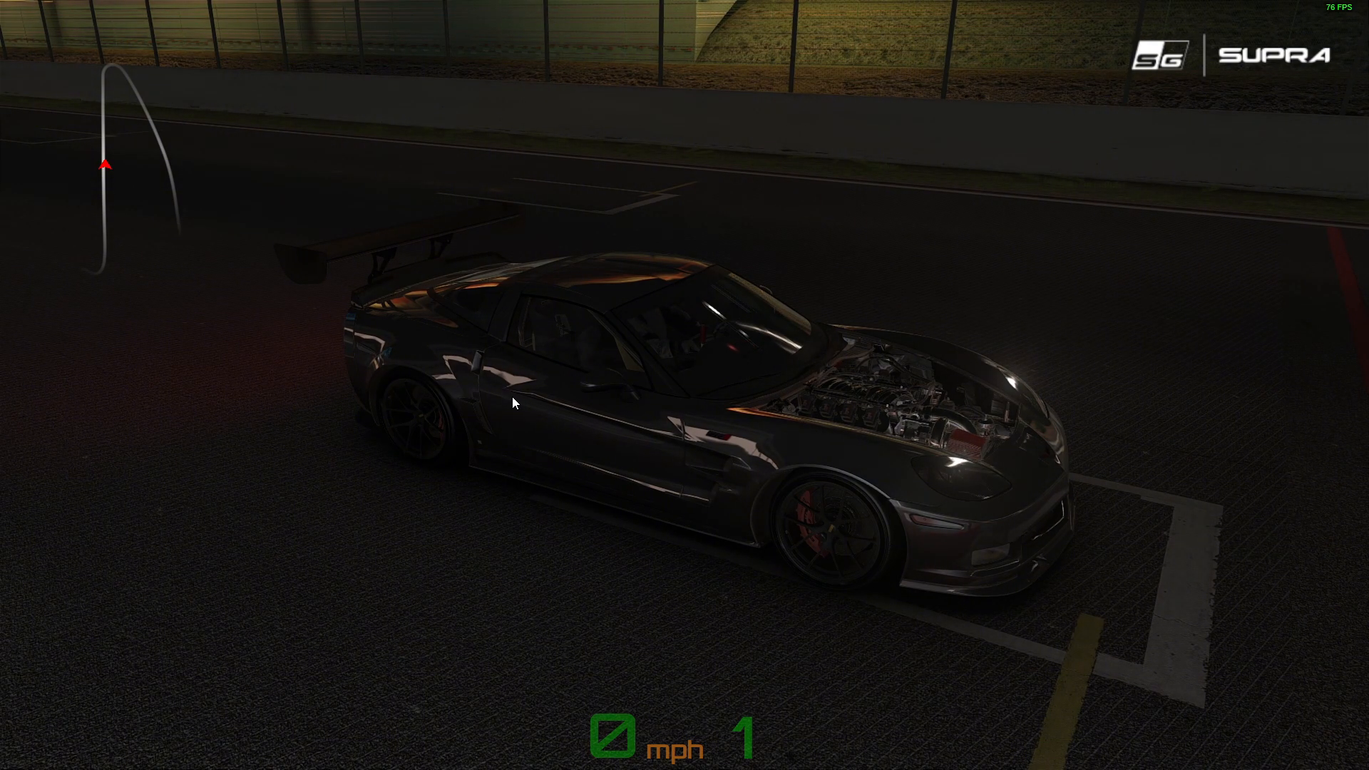
pyautogui.moveTo(301, 421); pyautogui.dragTo(618, 353)
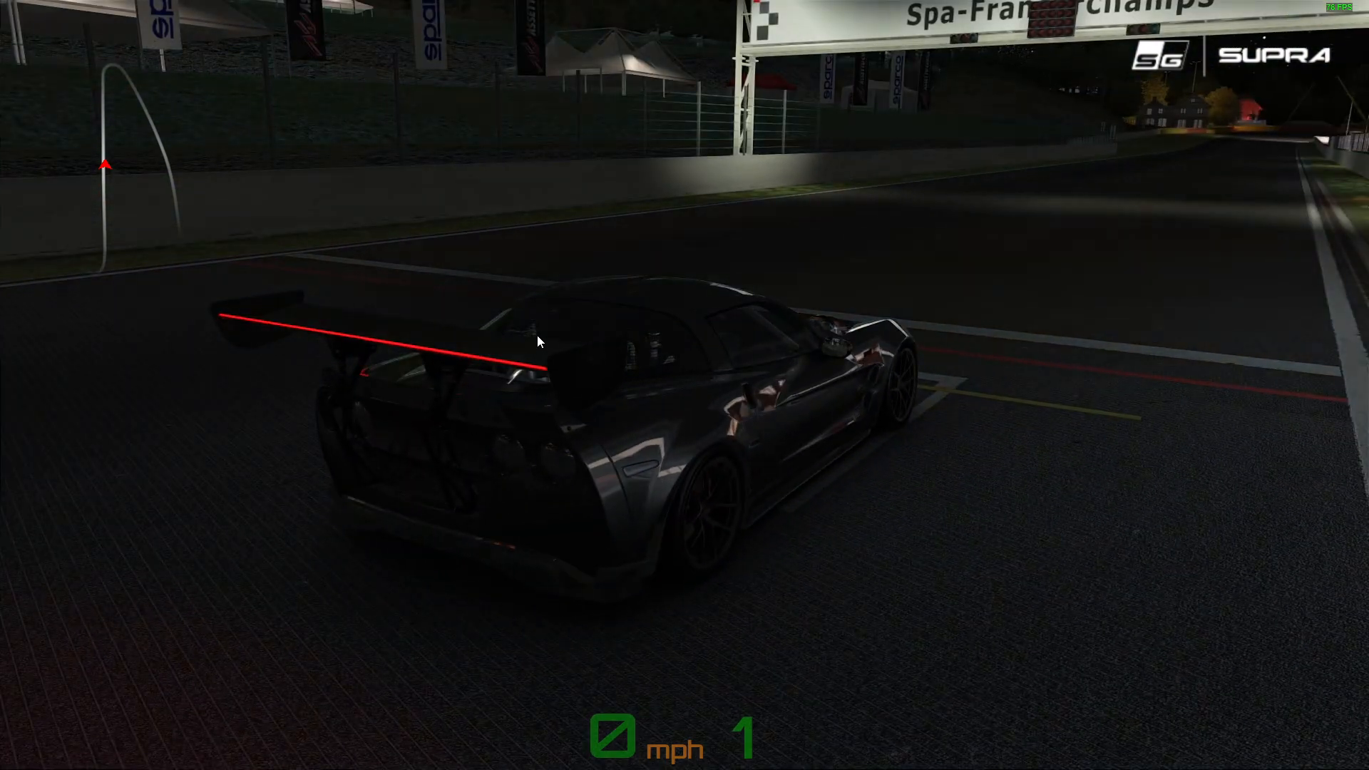
pyautogui.moveTo(537, 335); pyautogui.dragTo(614, 370)
pyautogui.moveTo(345, 347); pyautogui.dragTo(801, 345)
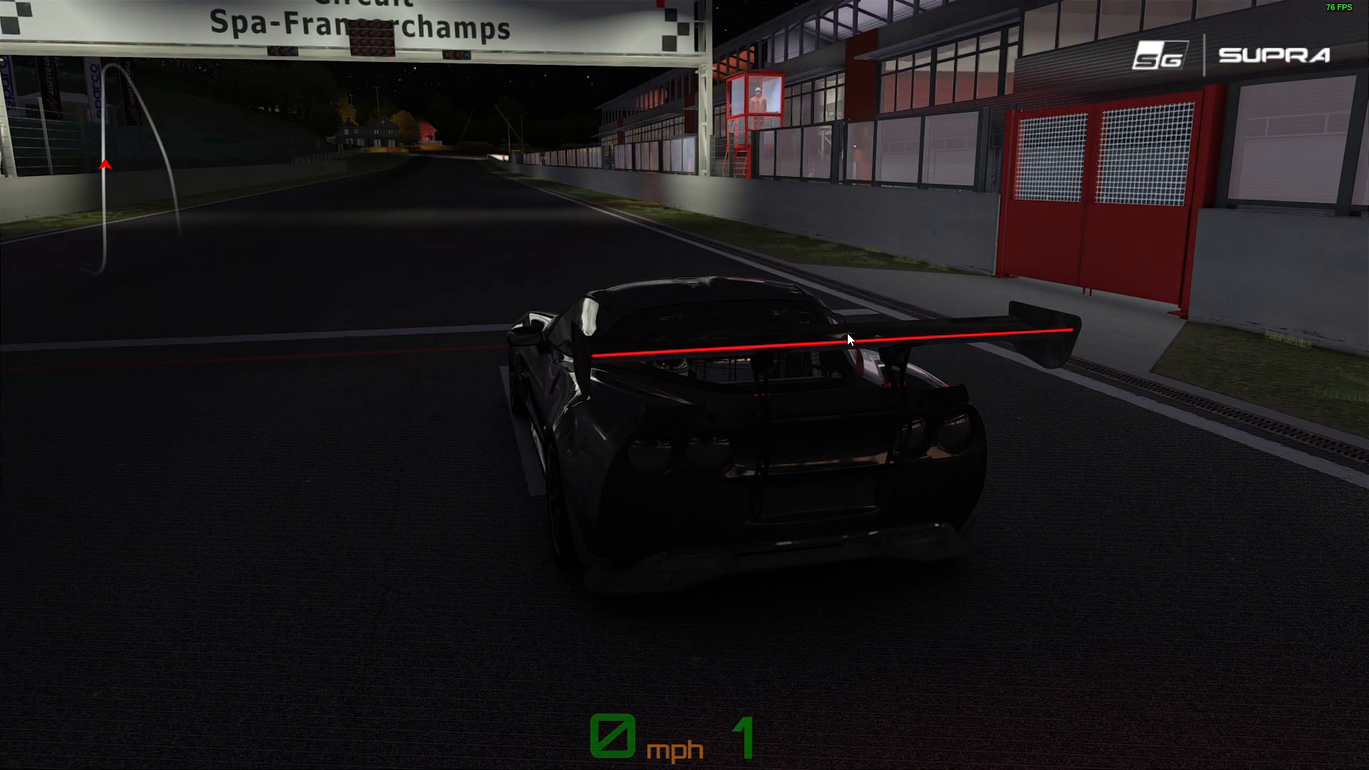
pyautogui.moveTo(928, 326); pyautogui.dragTo(831, 293)
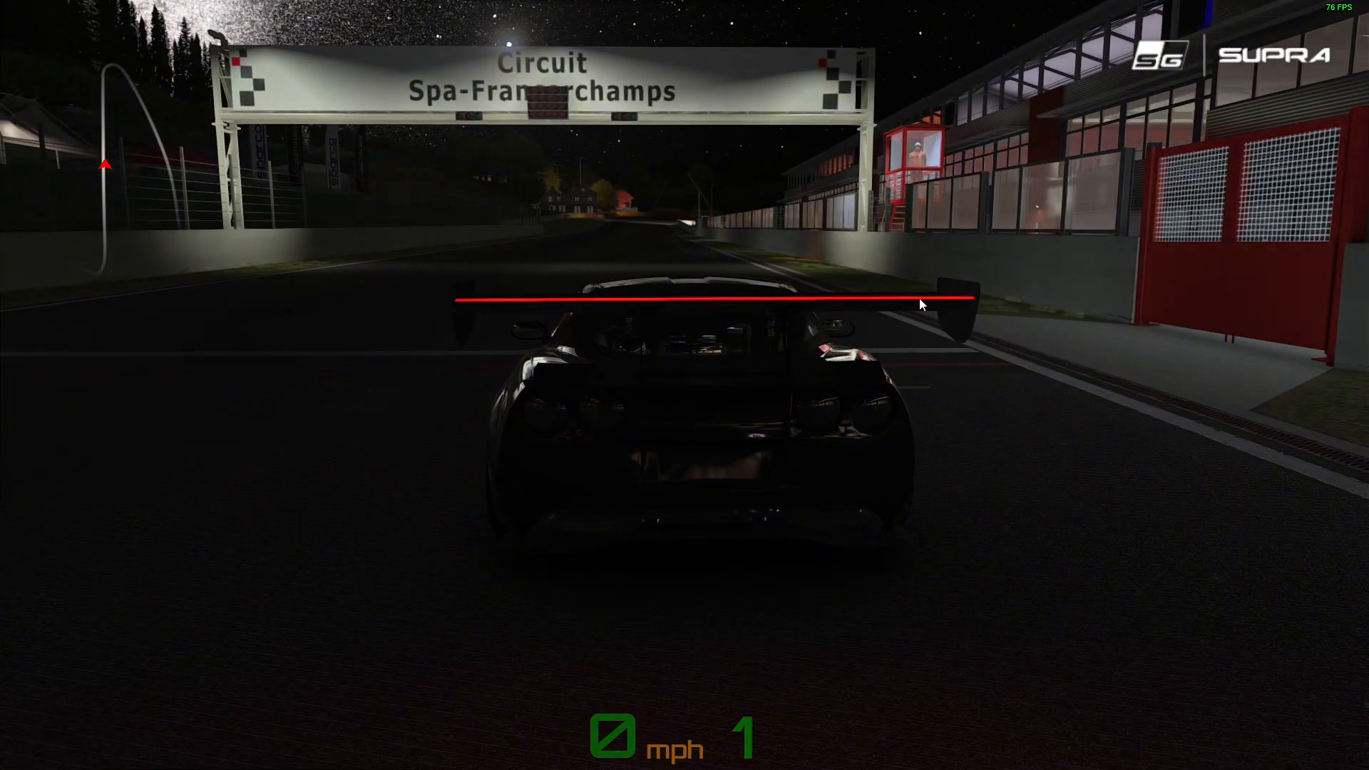
pyautogui.moveTo(919, 298); pyautogui.dragTo(751, 371)
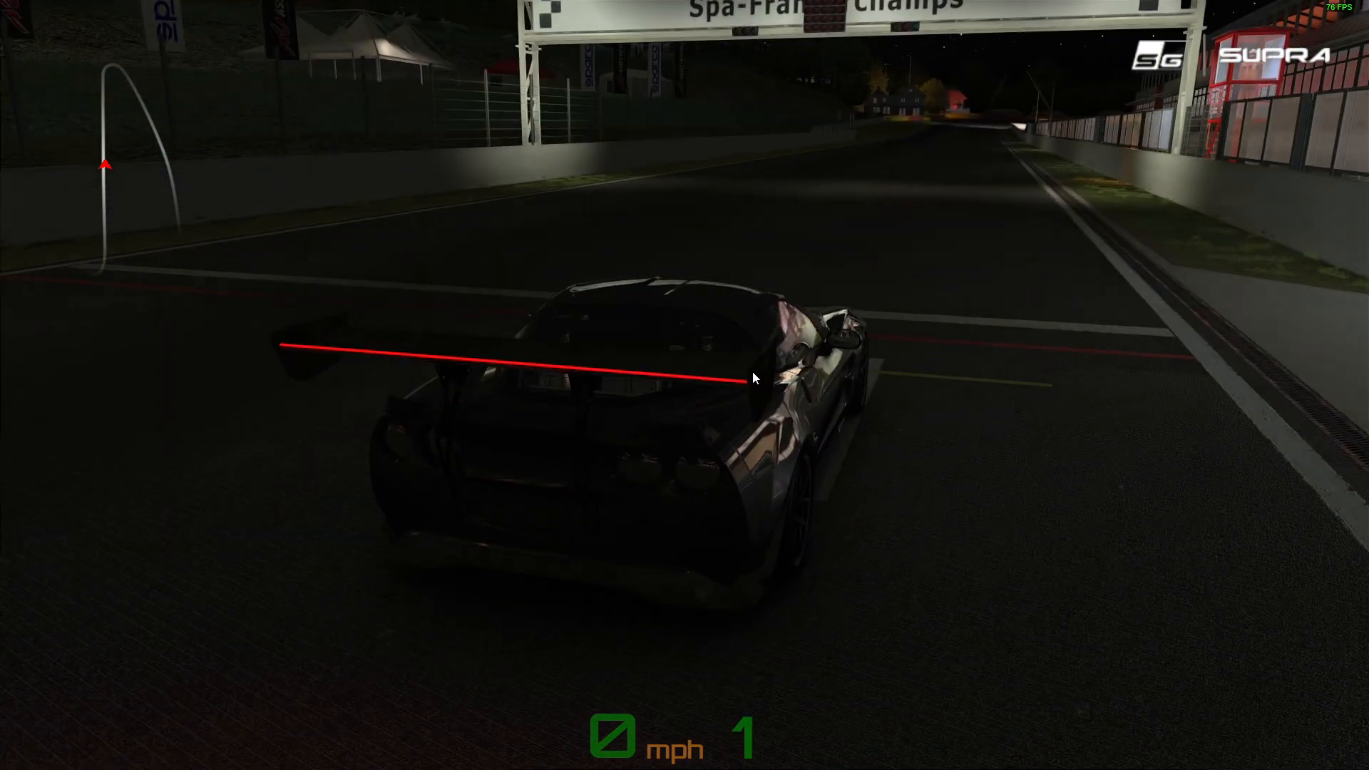
# Examine the rear emblem and ZR1 badge with the car's lights on, comparing them with the brake and reverse lights
pyautogui.moveTo(643, 379); pyautogui.dragTo(721, 378)
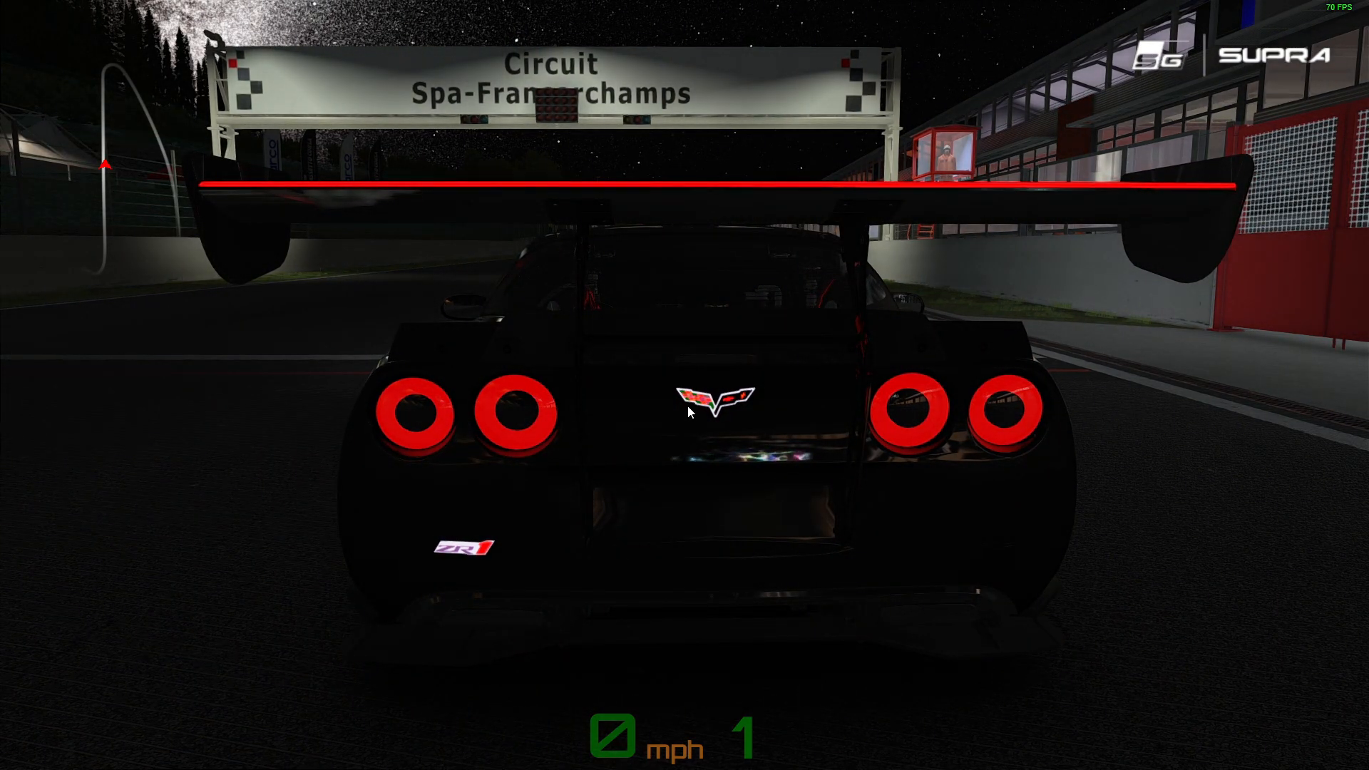
pyautogui.moveTo(707, 368); pyautogui.dragTo(728, 450)
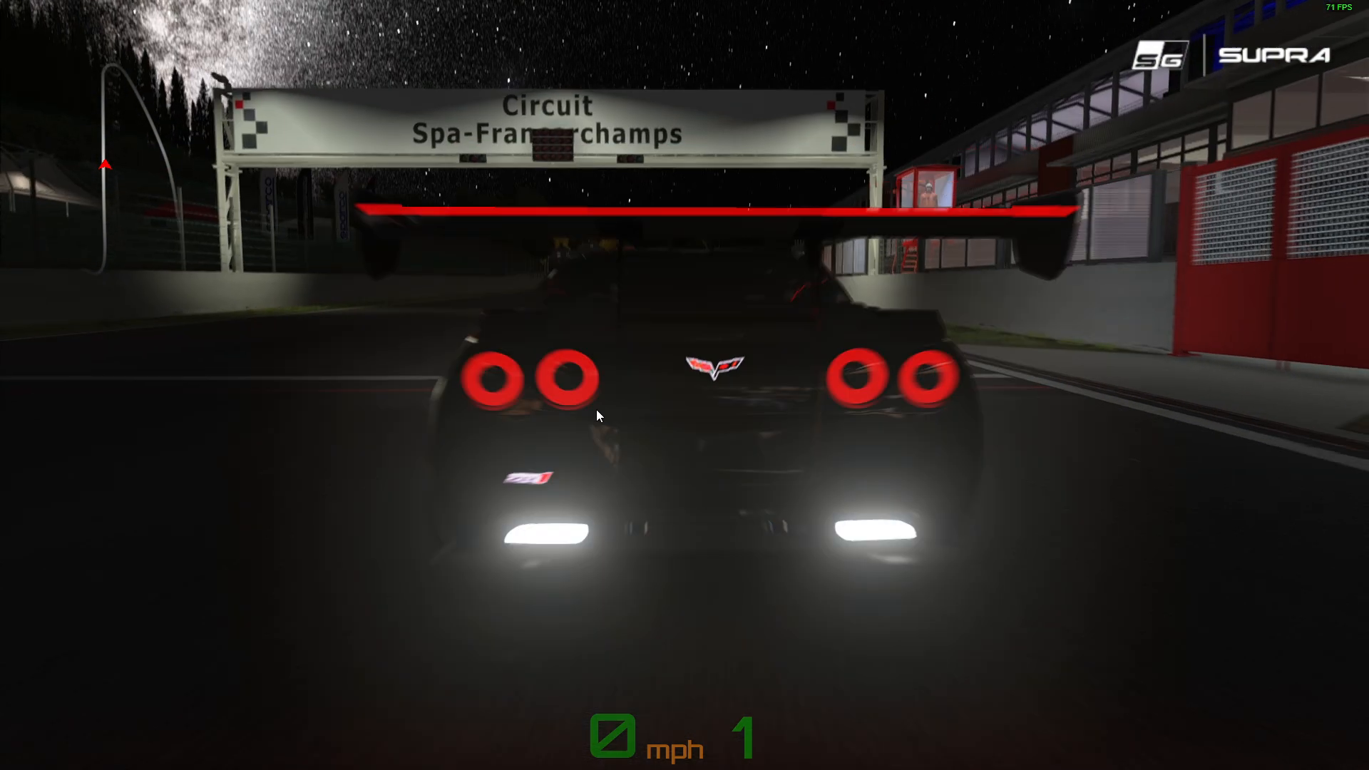
pyautogui.moveTo(596, 409); pyautogui.dragTo(701, 396)
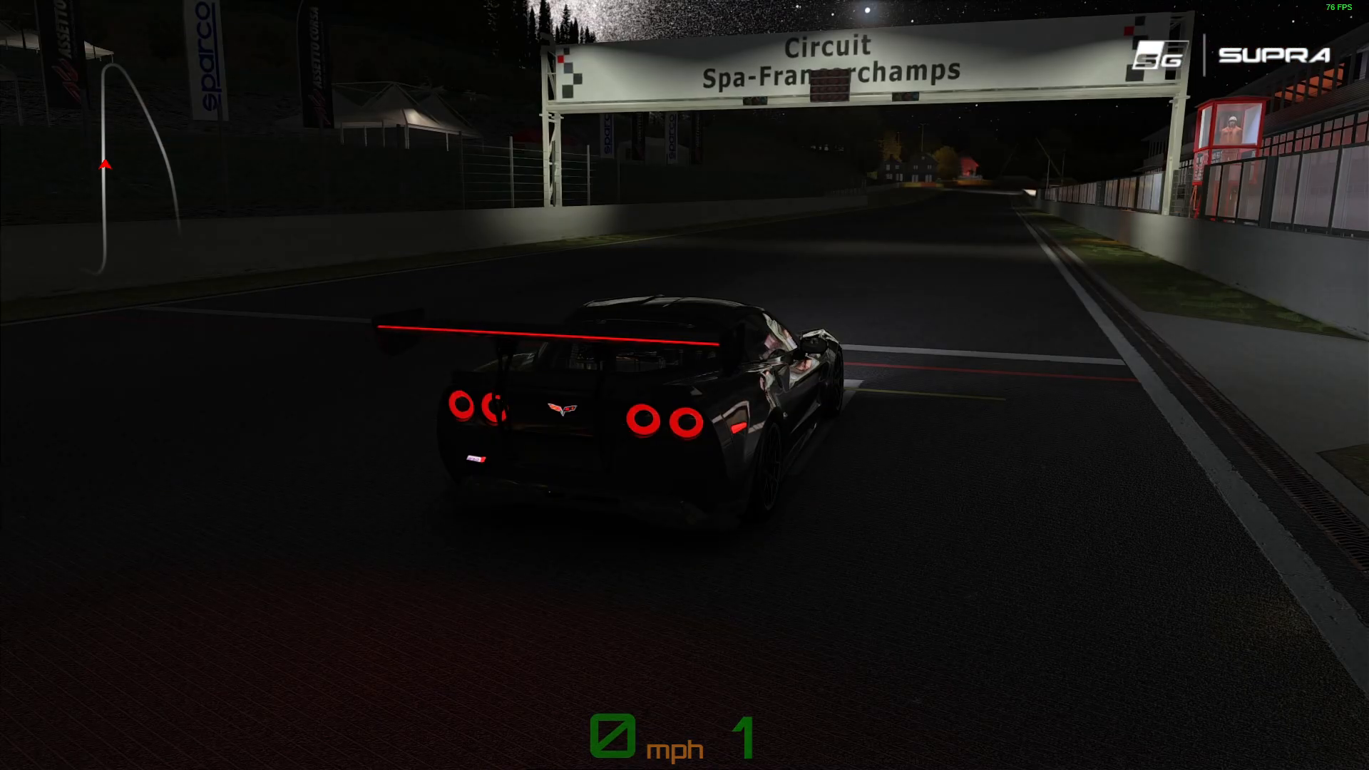
pyautogui.moveTo(520, 367); pyautogui.dragTo(618, 381)
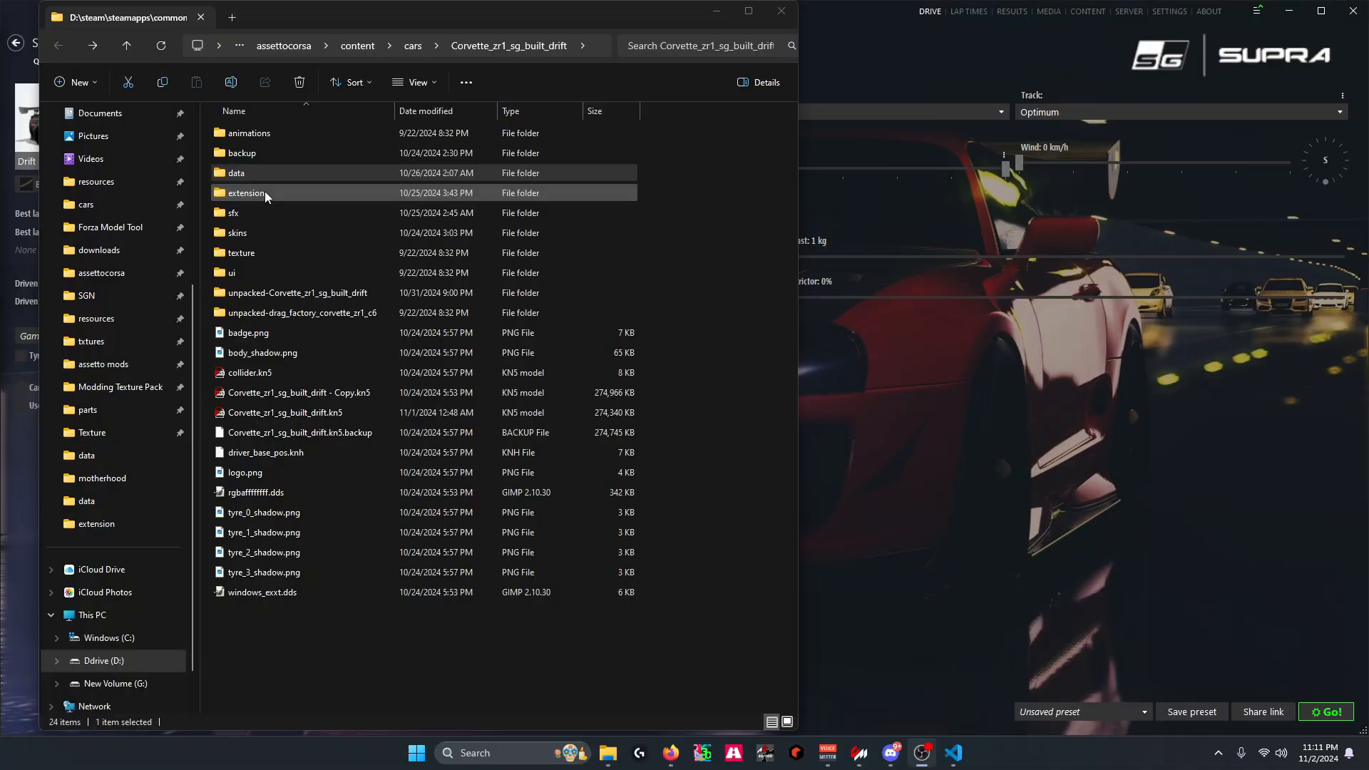
# Open ext_config.ini from the car's extension folder and add an [EMISSIVE_EXTRA_E_2] section for bumperRa_emblem with COLOR=5000,5000,5000
pyautogui.doubleClick(264, 191)
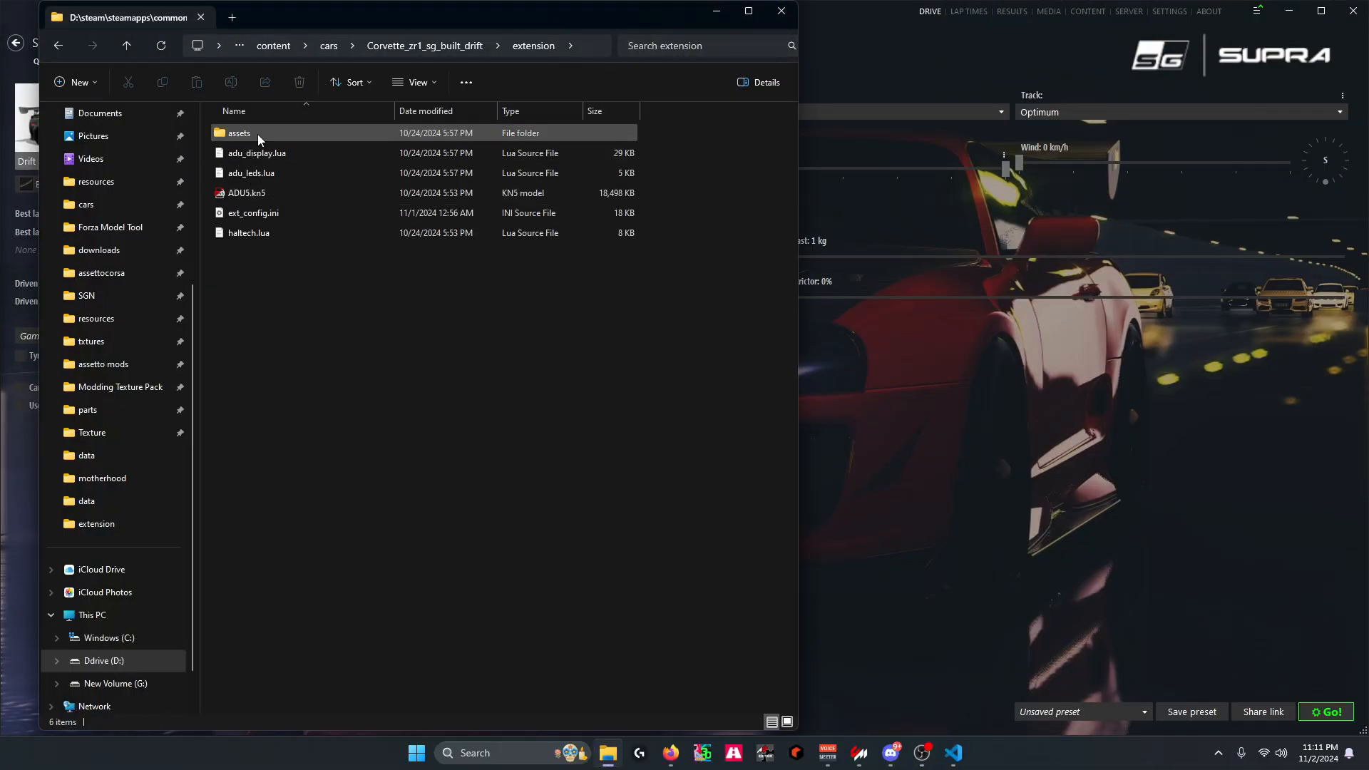
pyautogui.doubleClick(249, 215)
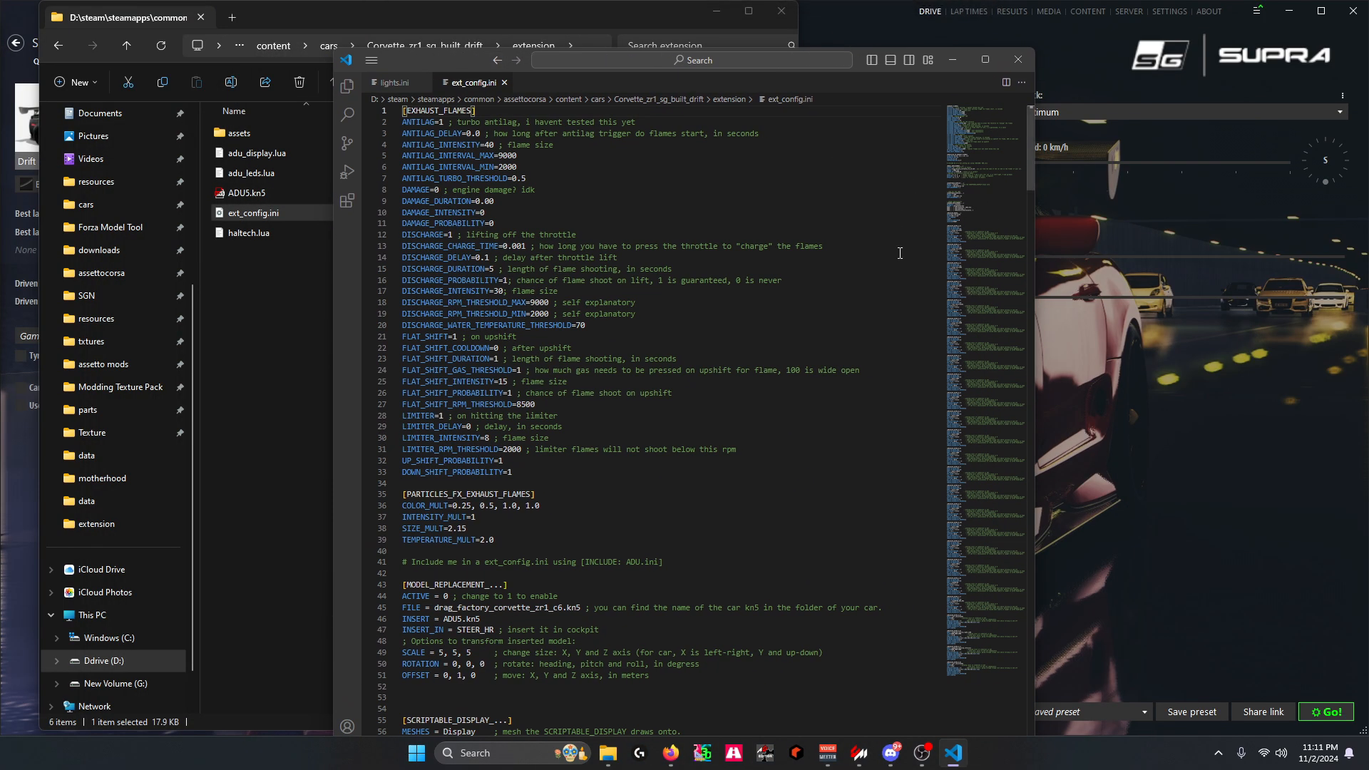
pyautogui.moveTo(993, 170); pyautogui.dragTo(1008, 690)
pyautogui.scroll(2, 598, 586)
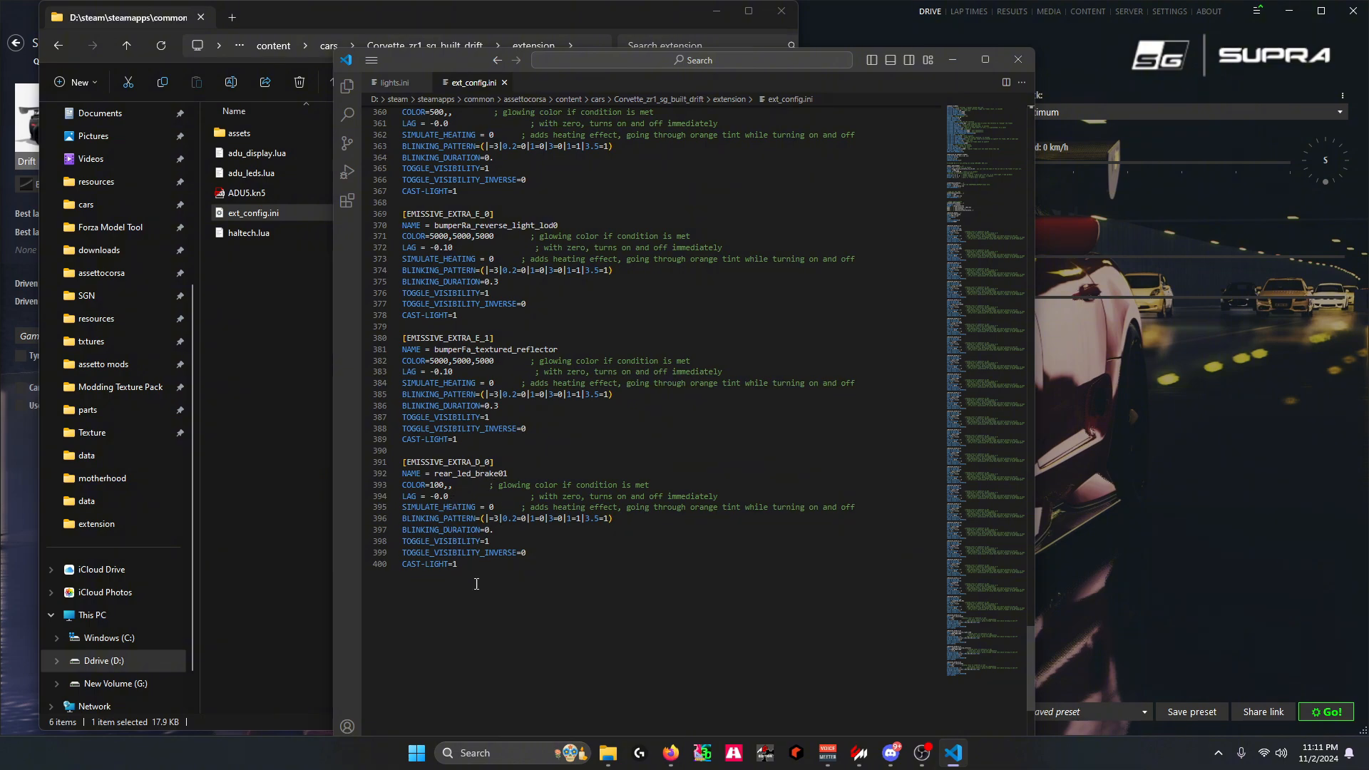
pyautogui.moveTo(457, 564); pyautogui.dragTo(394, 464)
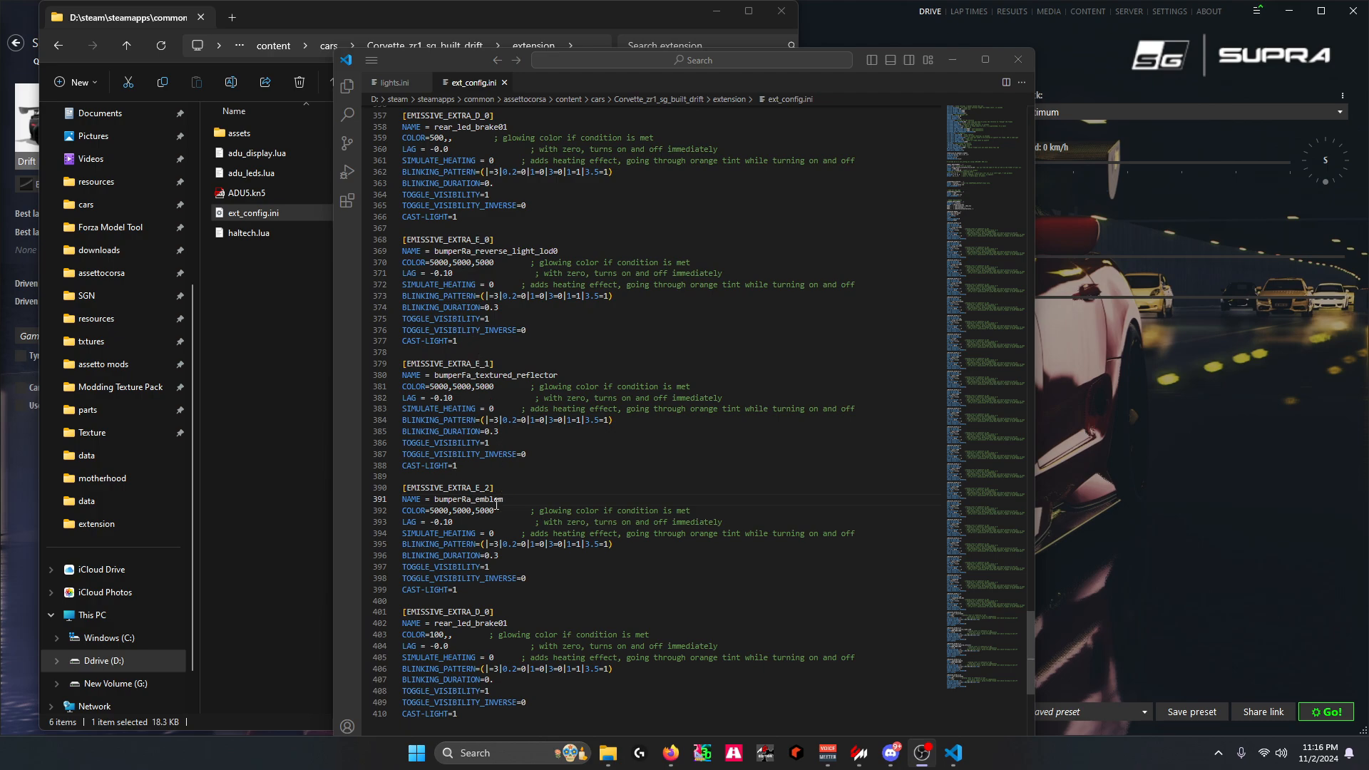
# Launch the driving session at Spa-Francorchamps and examine the Corvette's rear emblem area from near and far
pyautogui.click(1136, 484)
pyautogui.click(1326, 713)
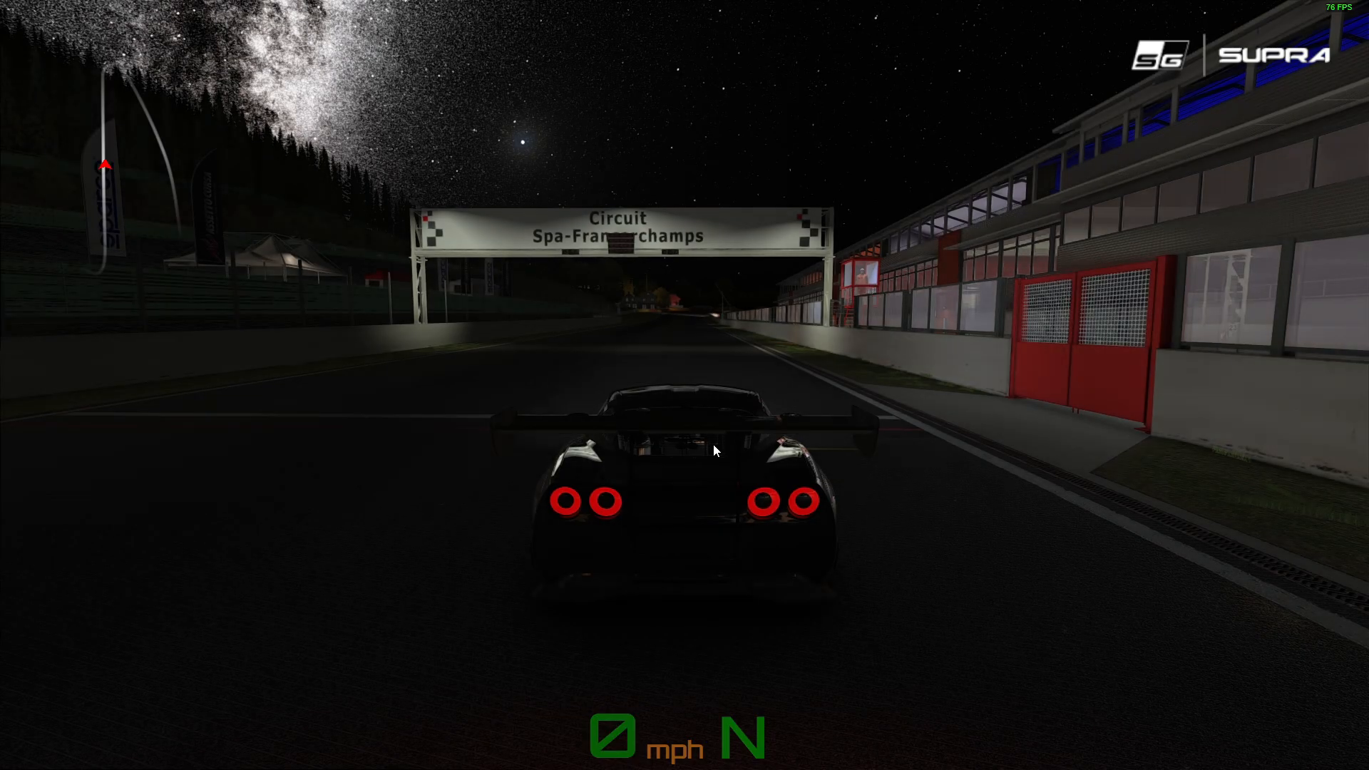
pyautogui.press('F5')
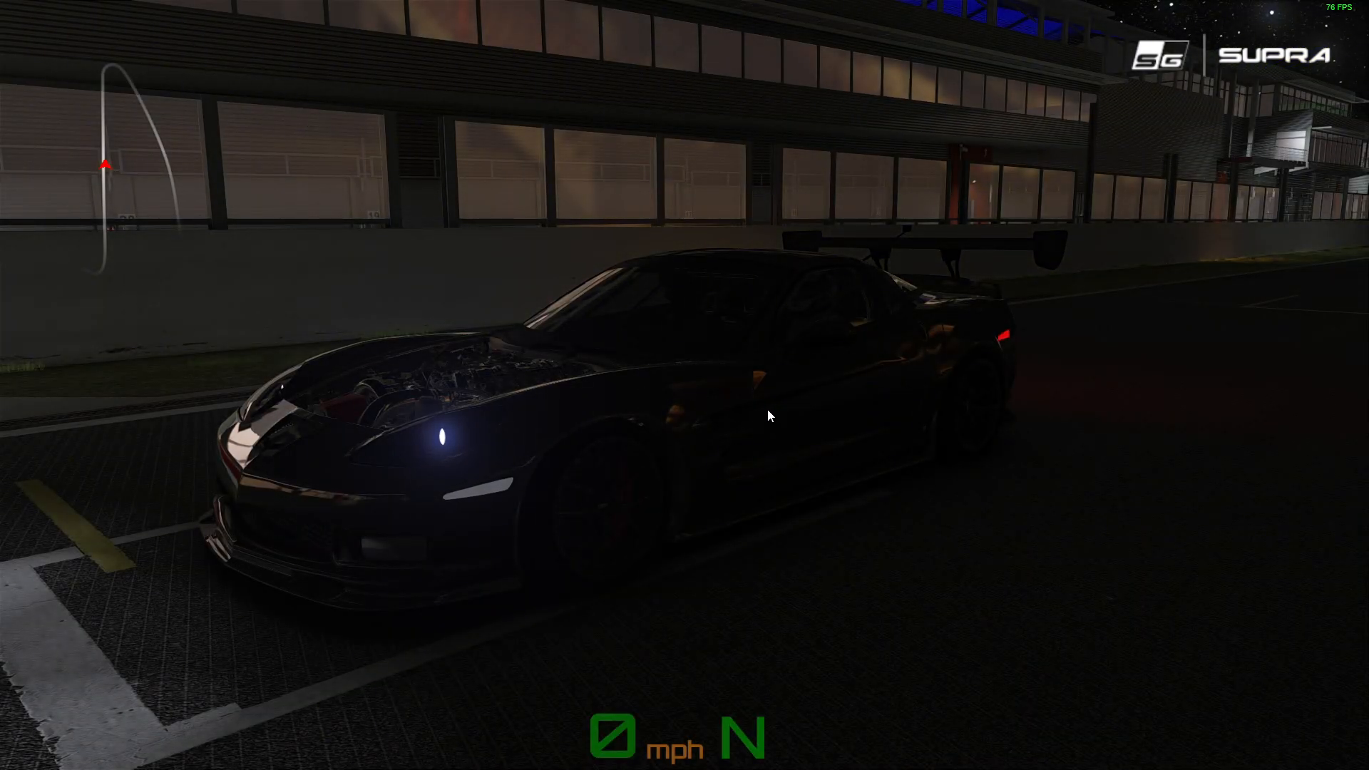
pyautogui.moveTo(767, 408); pyautogui.dragTo(691, 391)
pyautogui.scroll(2, 691, 356)
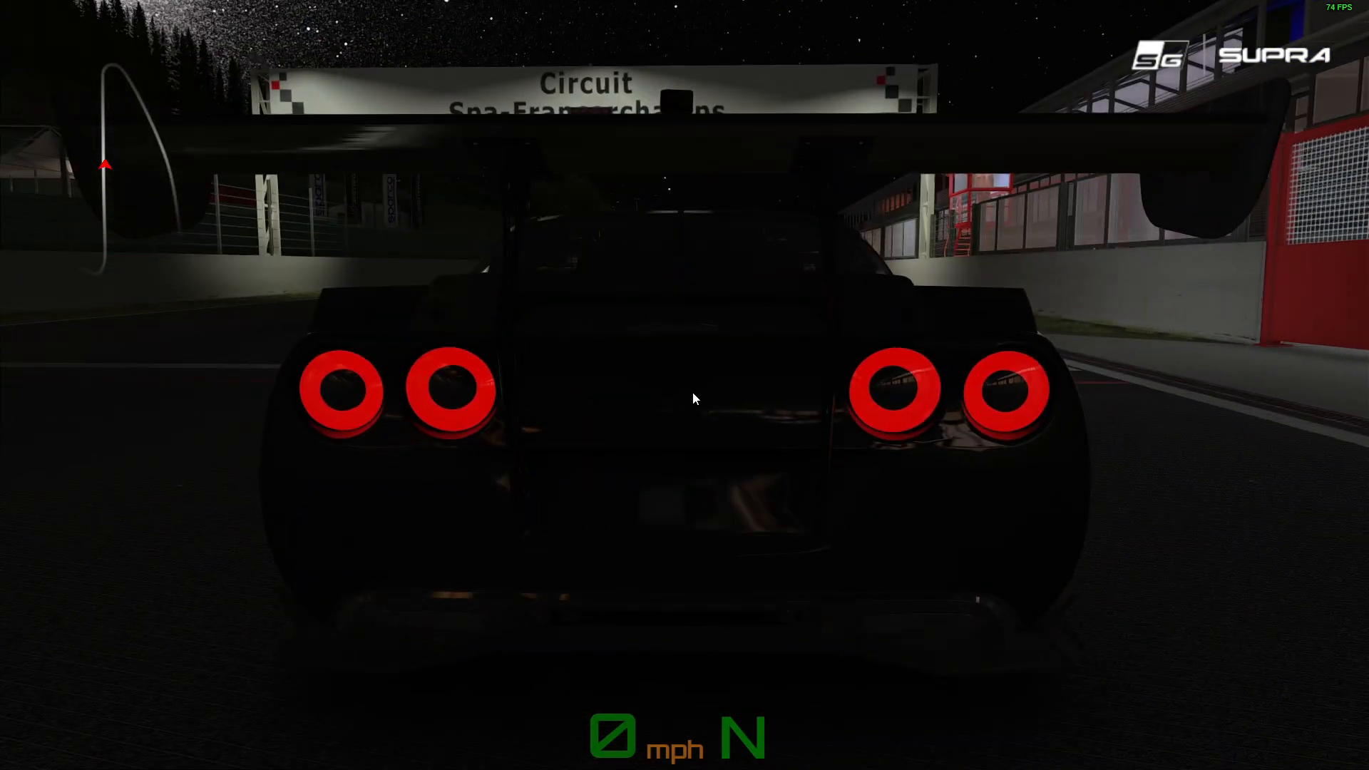
pyautogui.scroll(2, 691, 392)
pyautogui.scroll(-4, 706, 392)
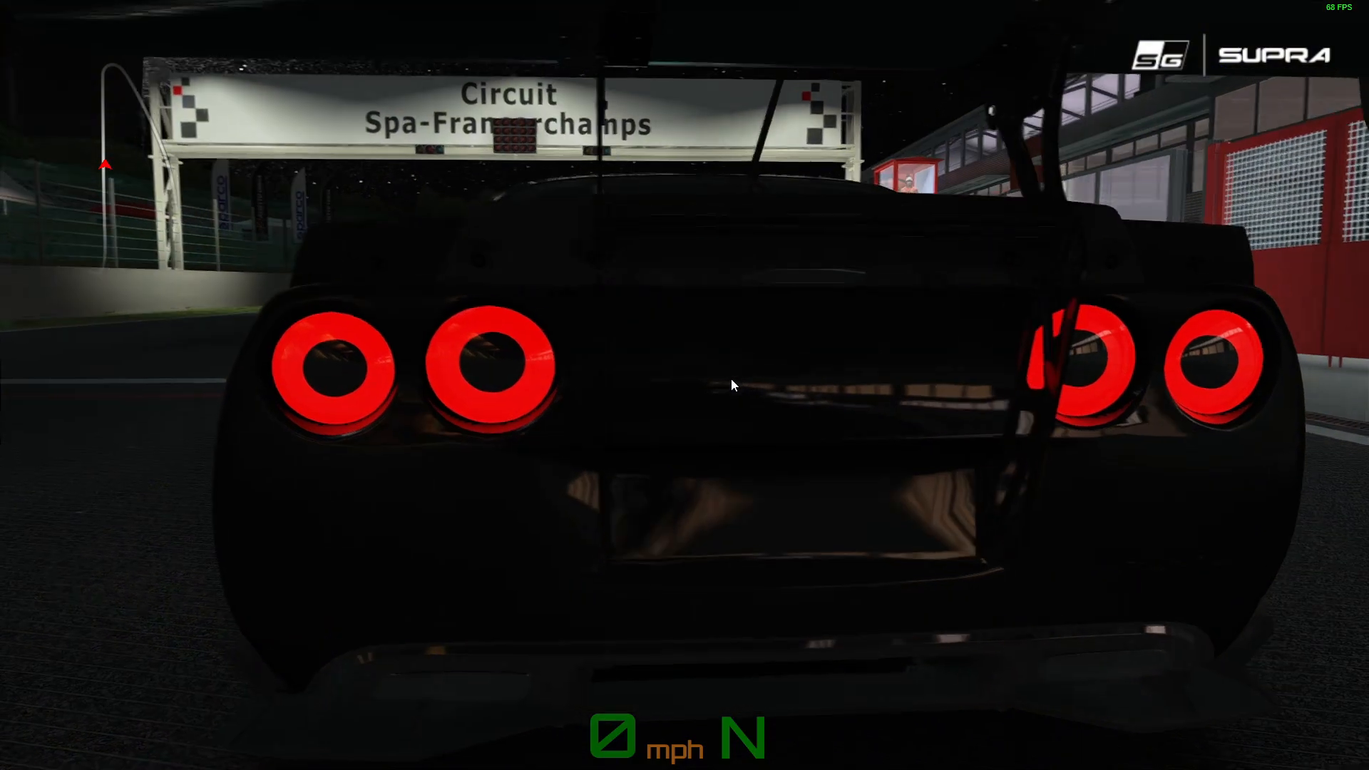
pyautogui.scroll(2, 745, 379)
pyautogui.moveTo(756, 371); pyautogui.dragTo(711, 352)
pyautogui.scroll(-3, 711, 352)
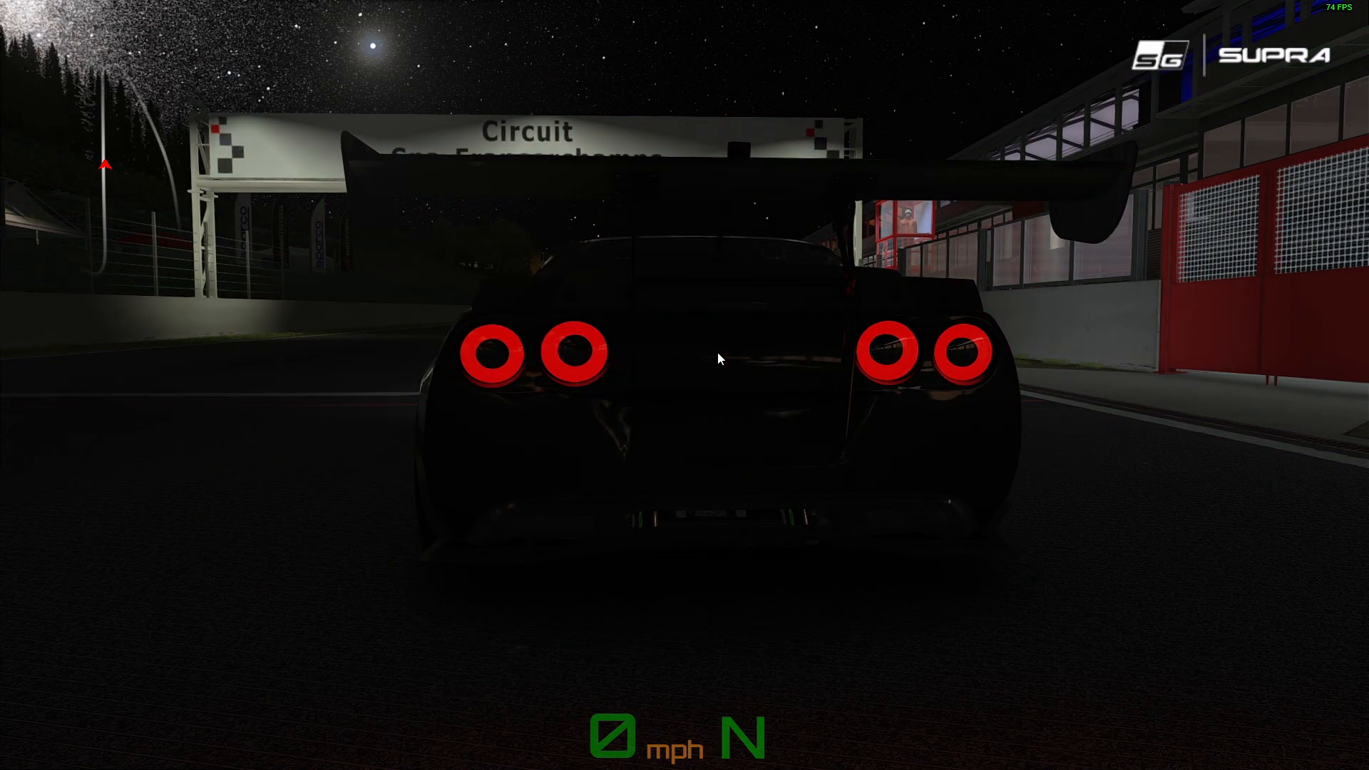
pyautogui.scroll(-3, 648, 369)
pyautogui.moveTo(647, 369); pyautogui.dragTo(697, 388)
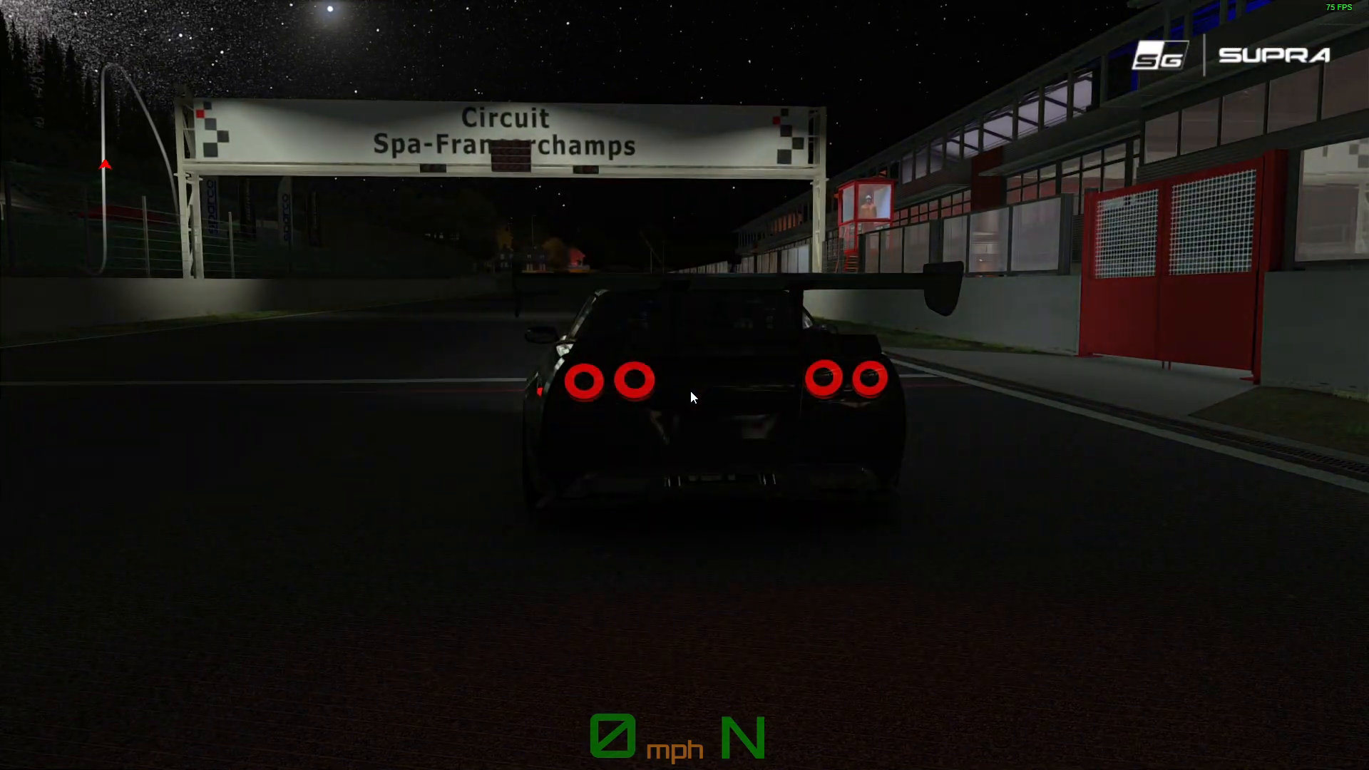
# Switch to ext_config.ini in the code editor and clear the middle COLOR value of the bumperRa_emblem section
pyautogui.press('super')
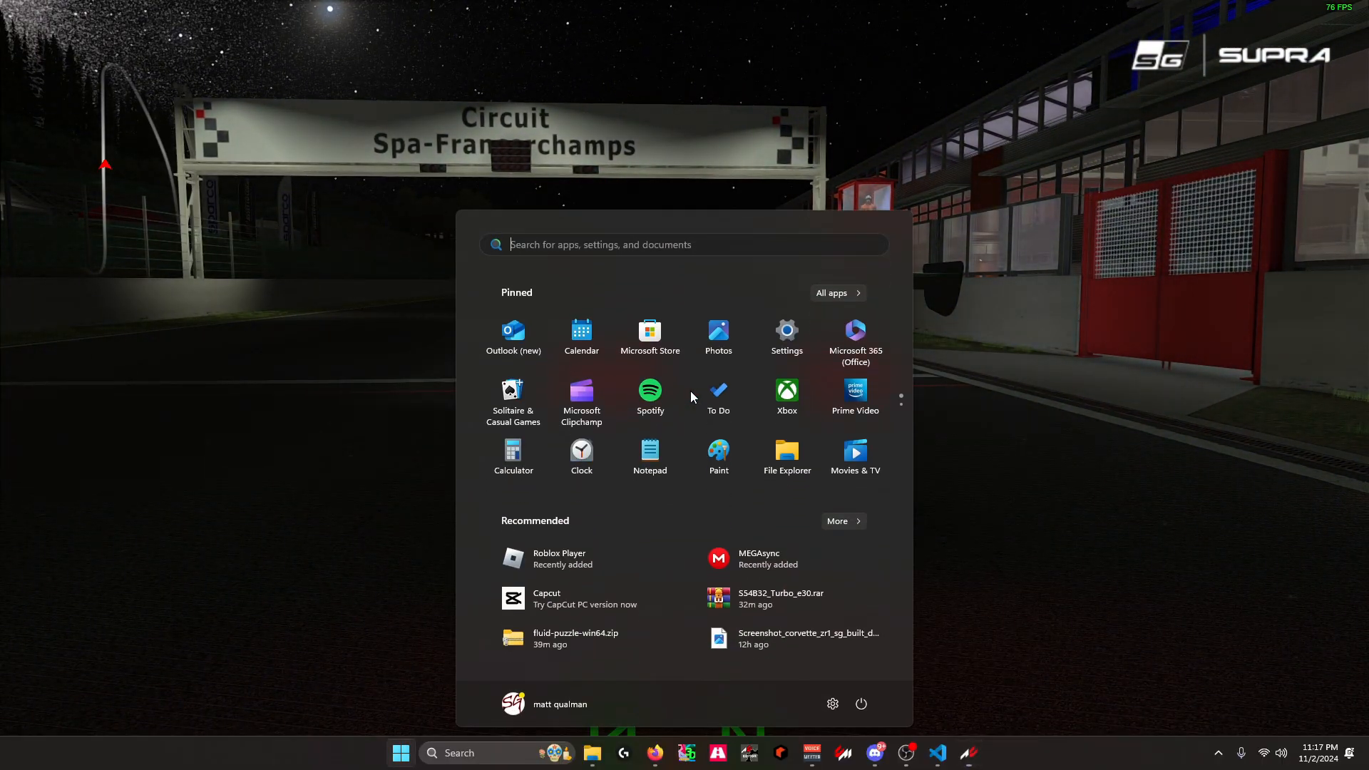
pyautogui.click(939, 754)
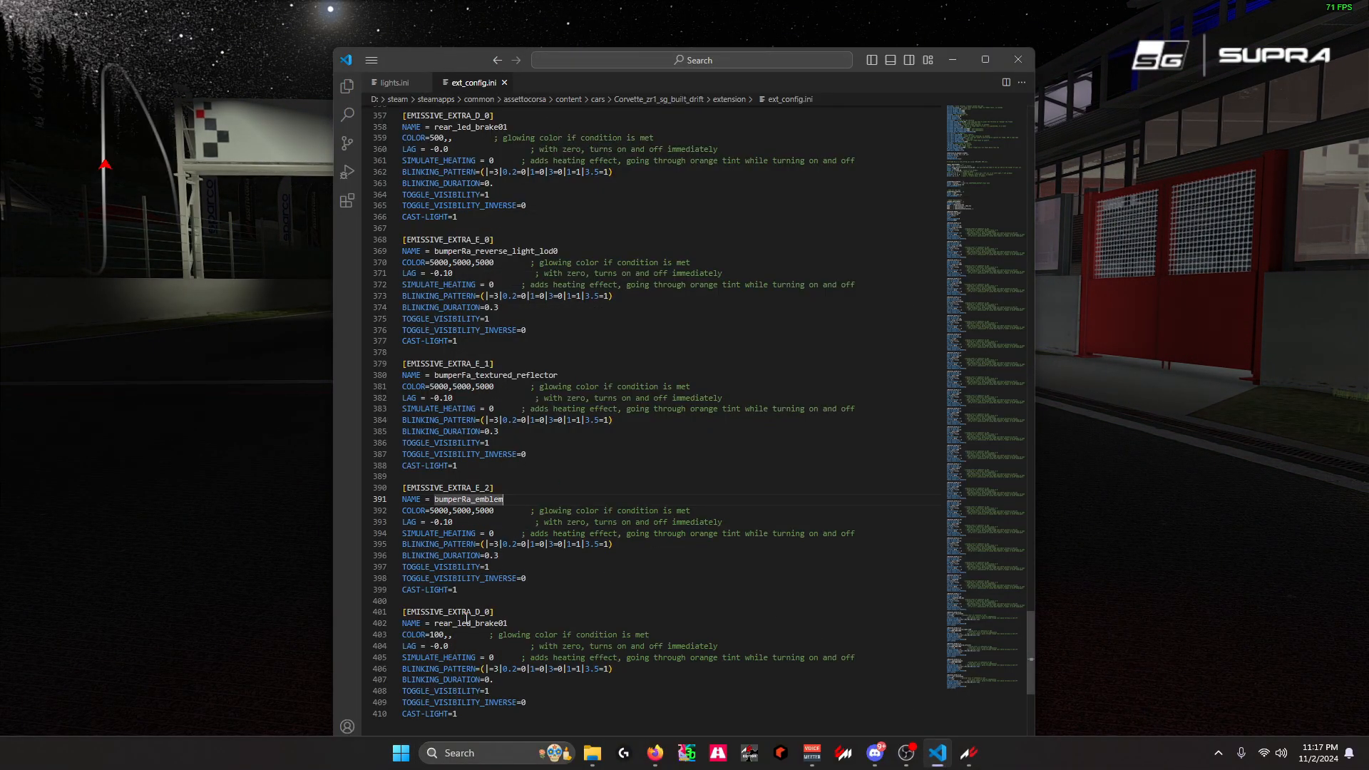
pyautogui.click(457, 511)
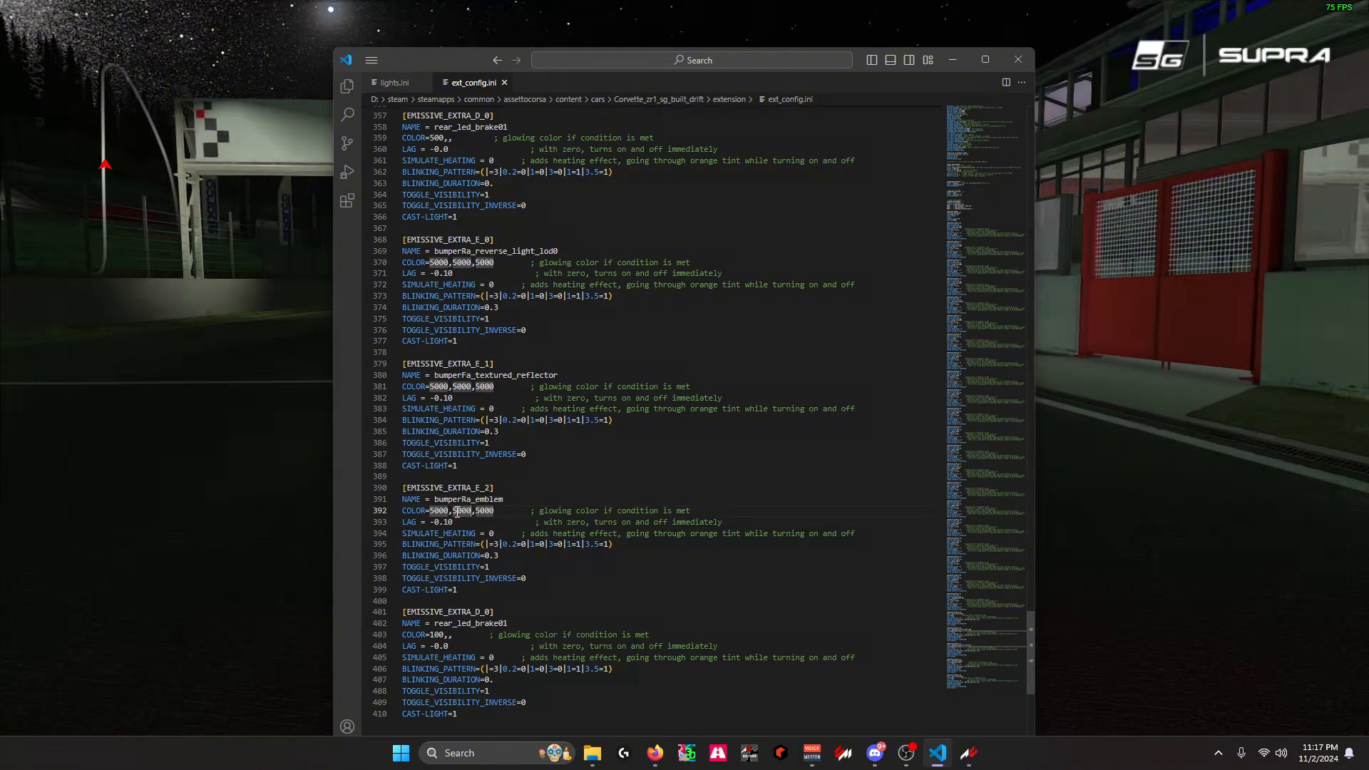
pyautogui.press('BackSpace')
pyautogui.press('Delete')
pyautogui.press('Delete')
pyautogui.press('Delete')
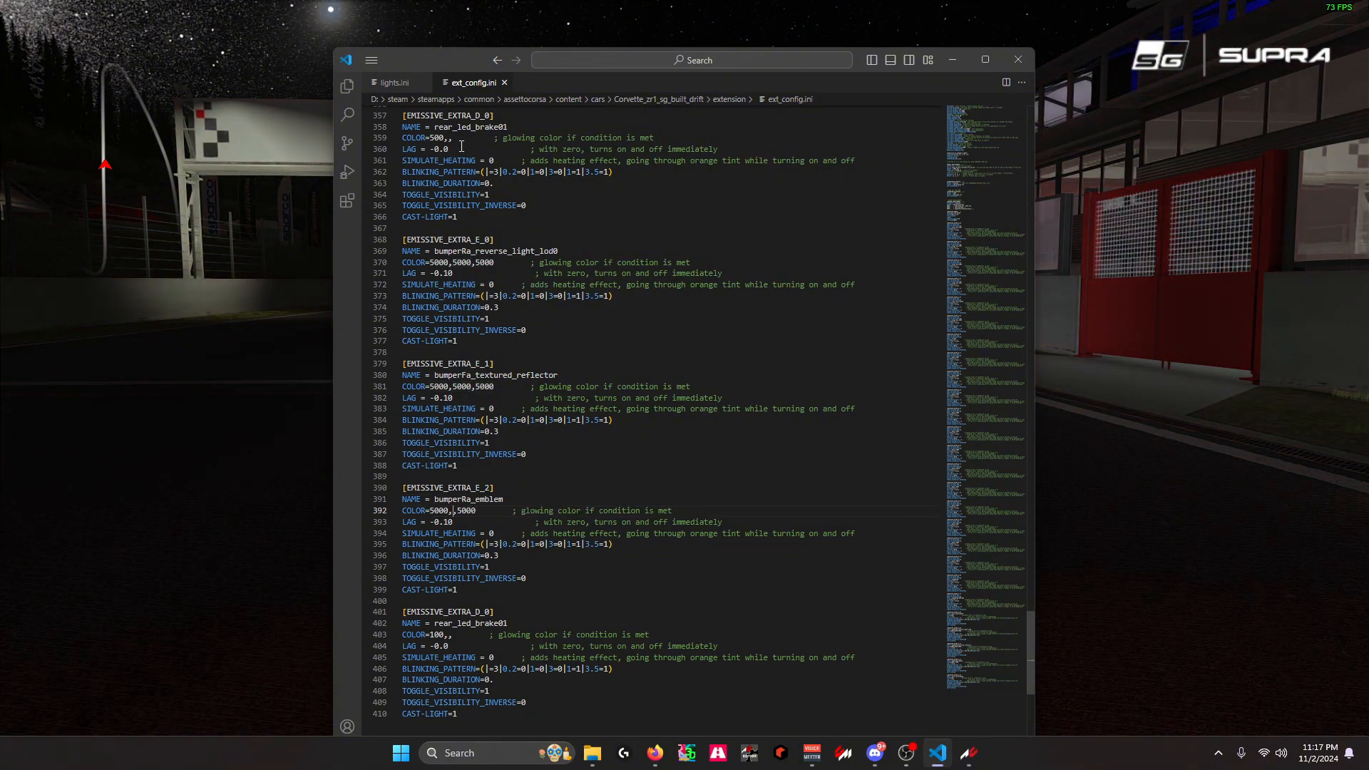
# Place the editor beside the car view, set TOGGLE_VISIBILITY to 0 in the bumperRa_emblem section and return to the game
pyautogui.moveTo(428, 57); pyautogui.dragTo(1040, 69)
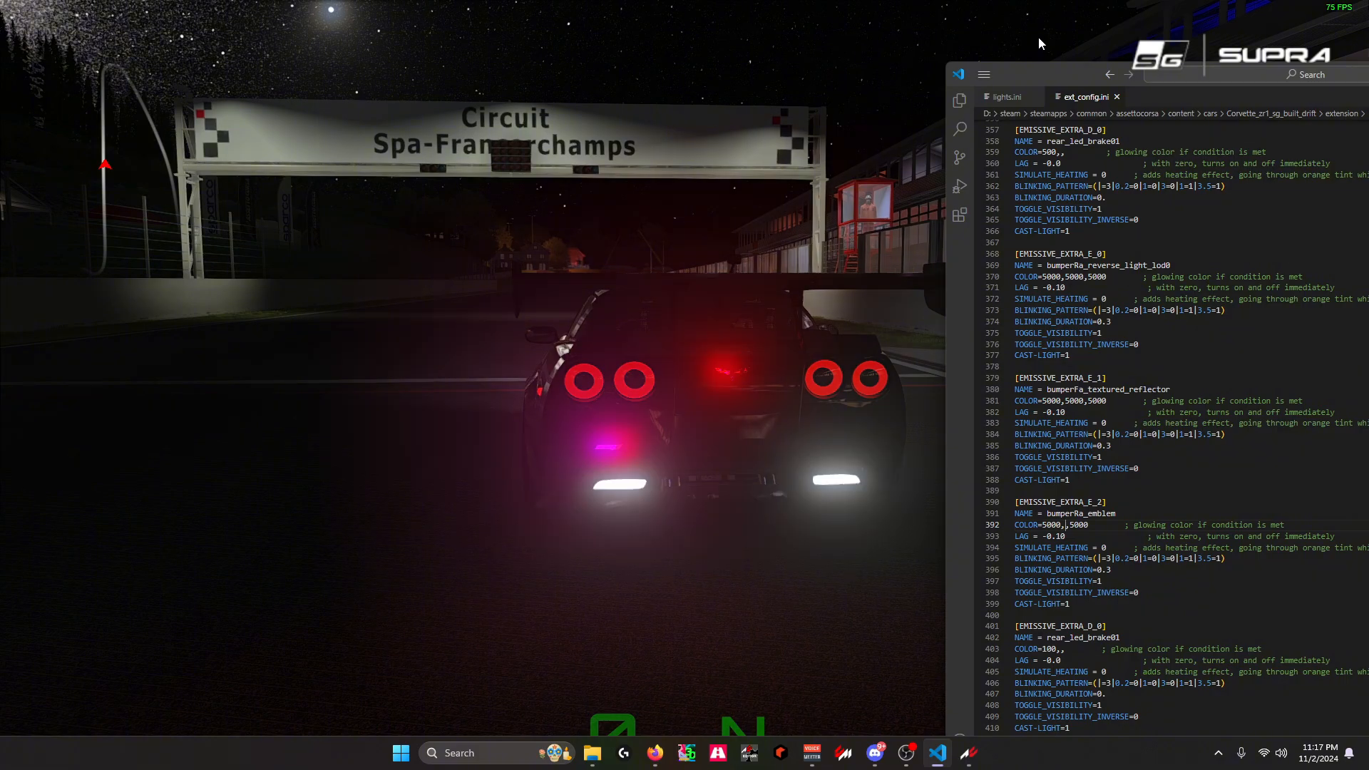
pyautogui.click(1142, 592)
pyautogui.press('BackSpace')
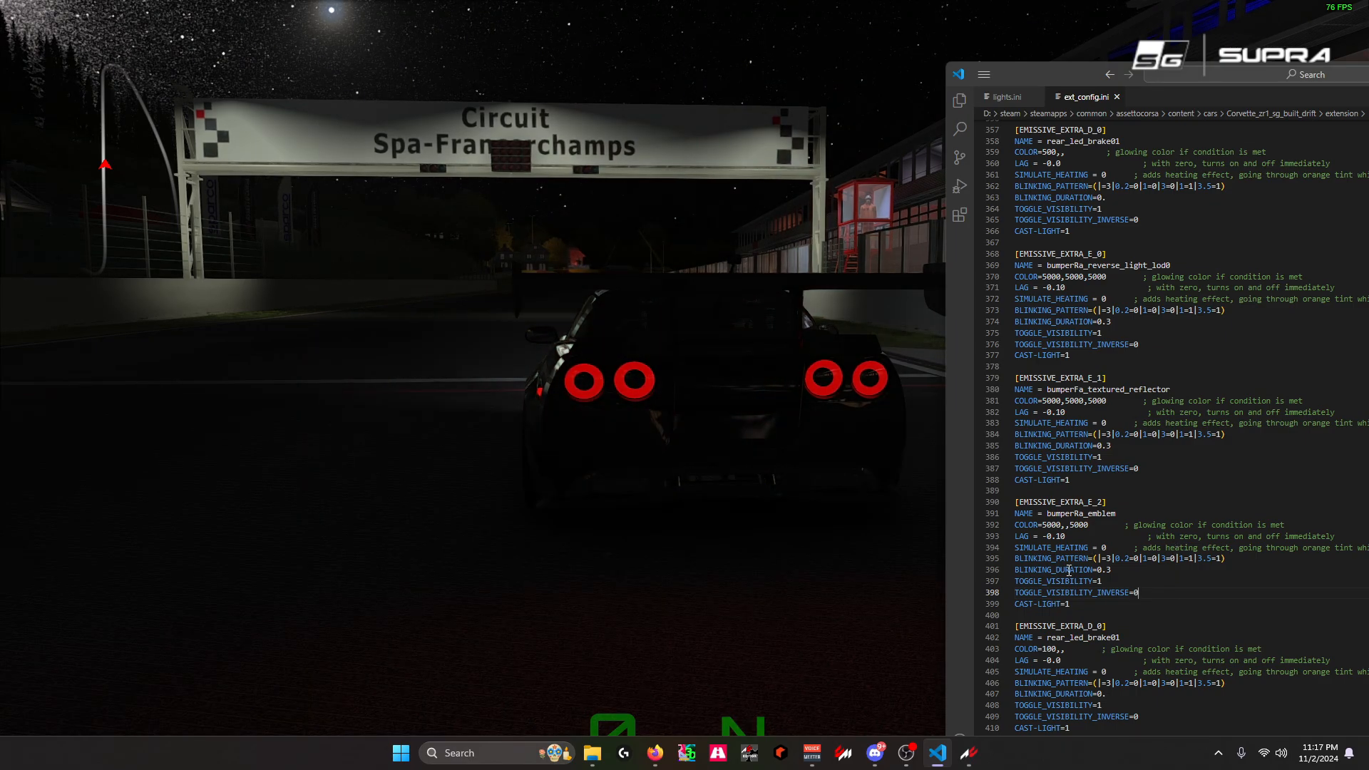
pyautogui.click(1112, 581)
pyautogui.press('BackSpace')
pyautogui.write('0')
pyautogui.click(737, 387)
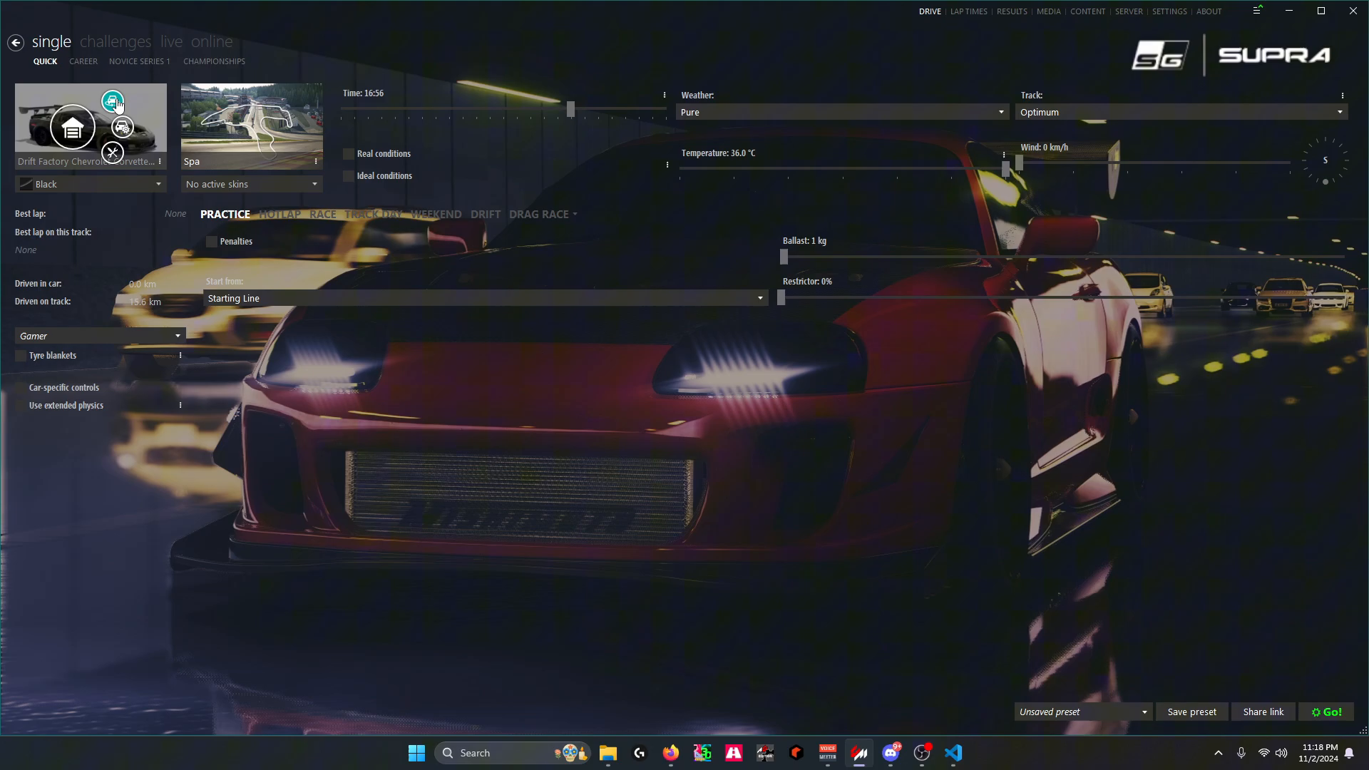
# Open the Drift Factory Corvette ZR1 in the showroom and inspect its front and engine bay
pyautogui.click(113, 104)
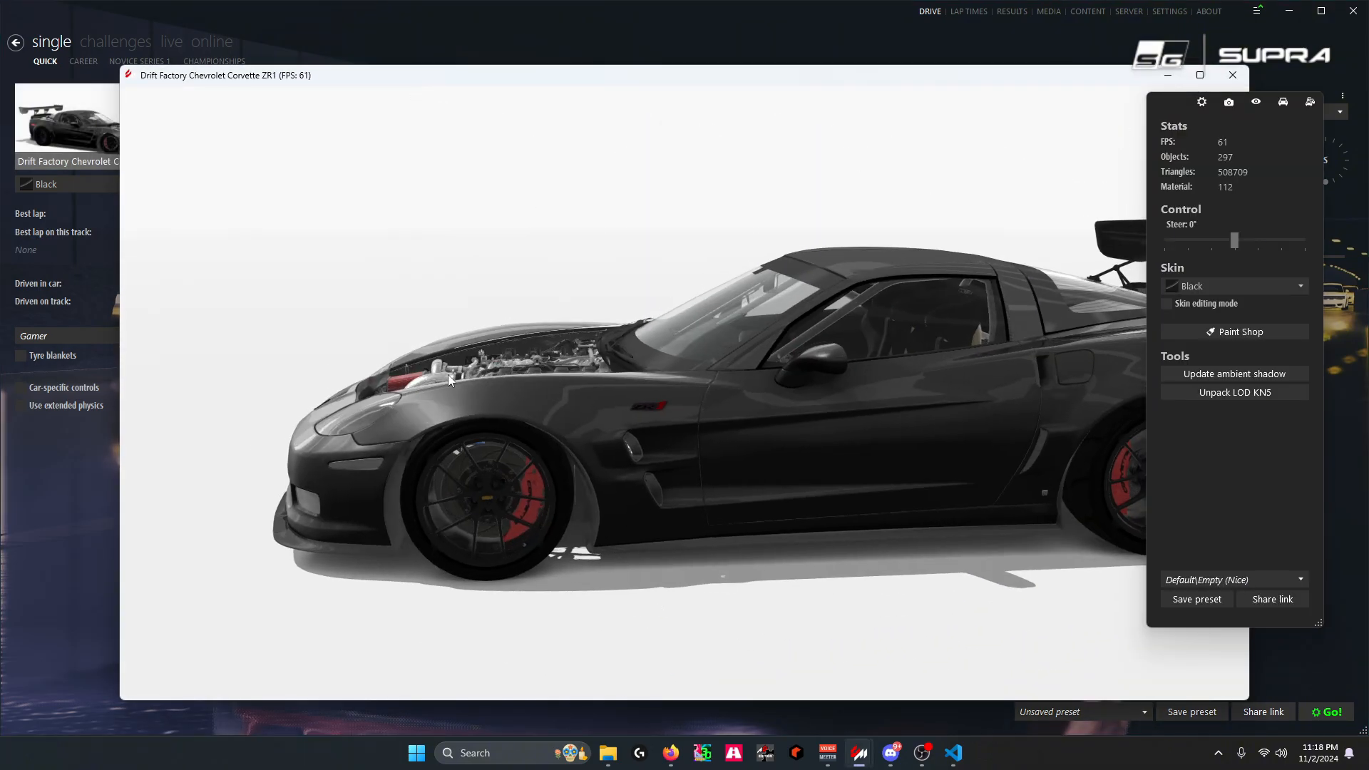
pyautogui.moveTo(447, 374); pyautogui.dragTo(550, 409)
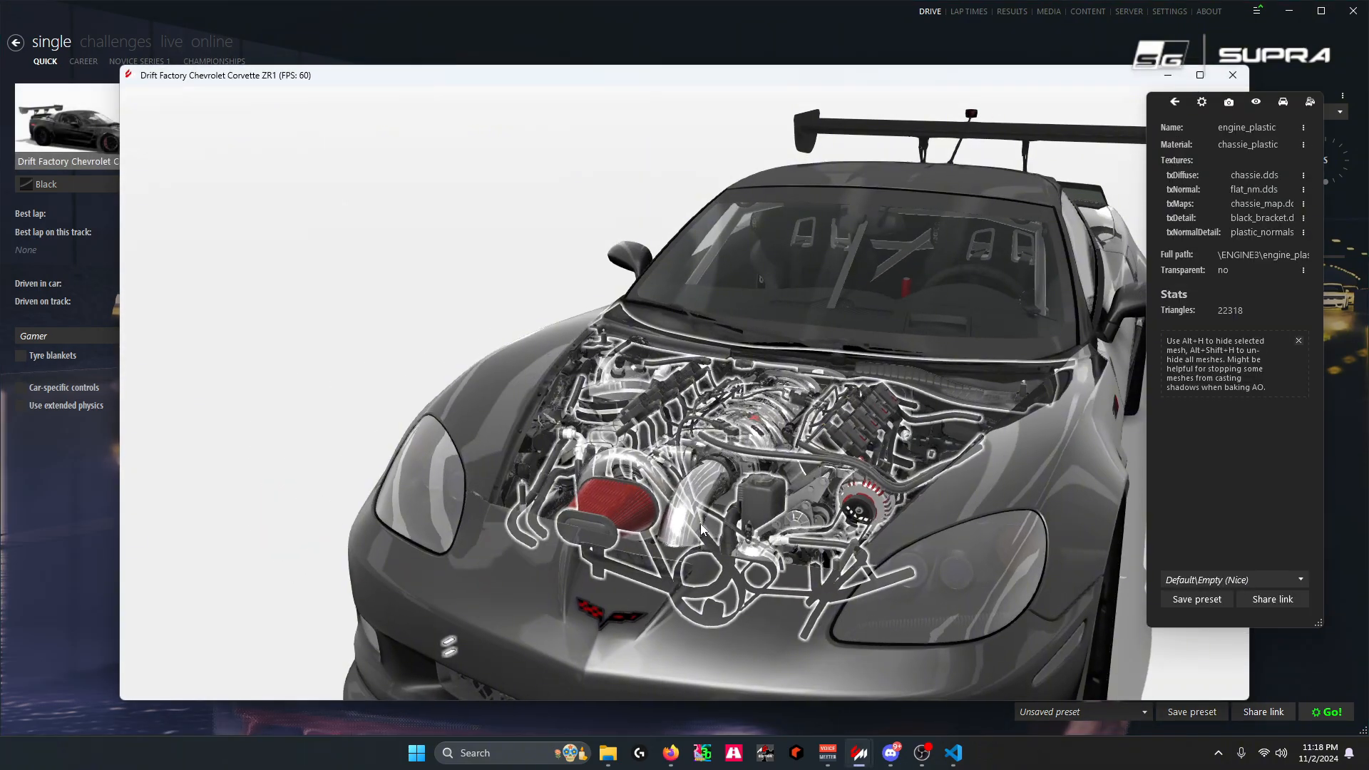
pyautogui.moveTo(700, 523); pyautogui.dragTo(610, 543)
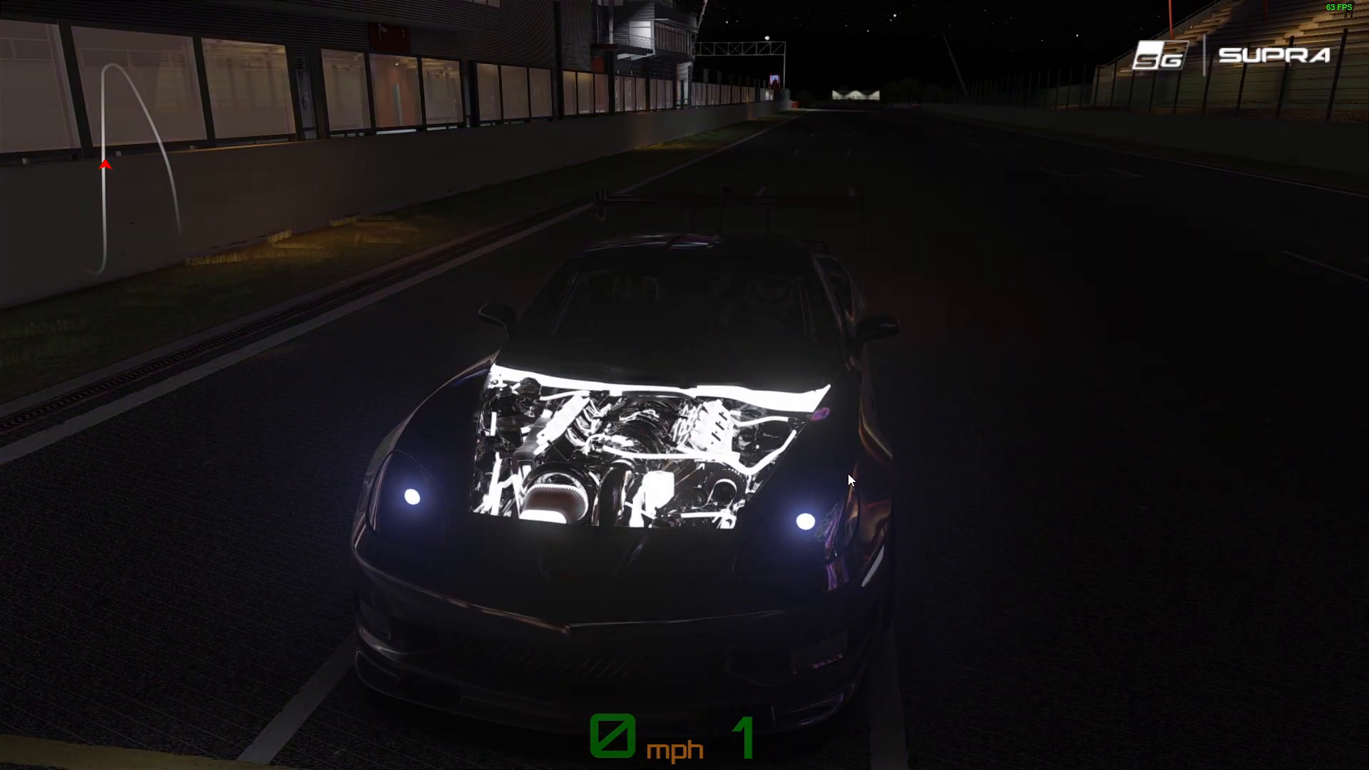
# Examine the glowing engine bay and headlights in the game from the front, above and the side
pyautogui.moveTo(849, 473); pyautogui.dragTo(926, 449)
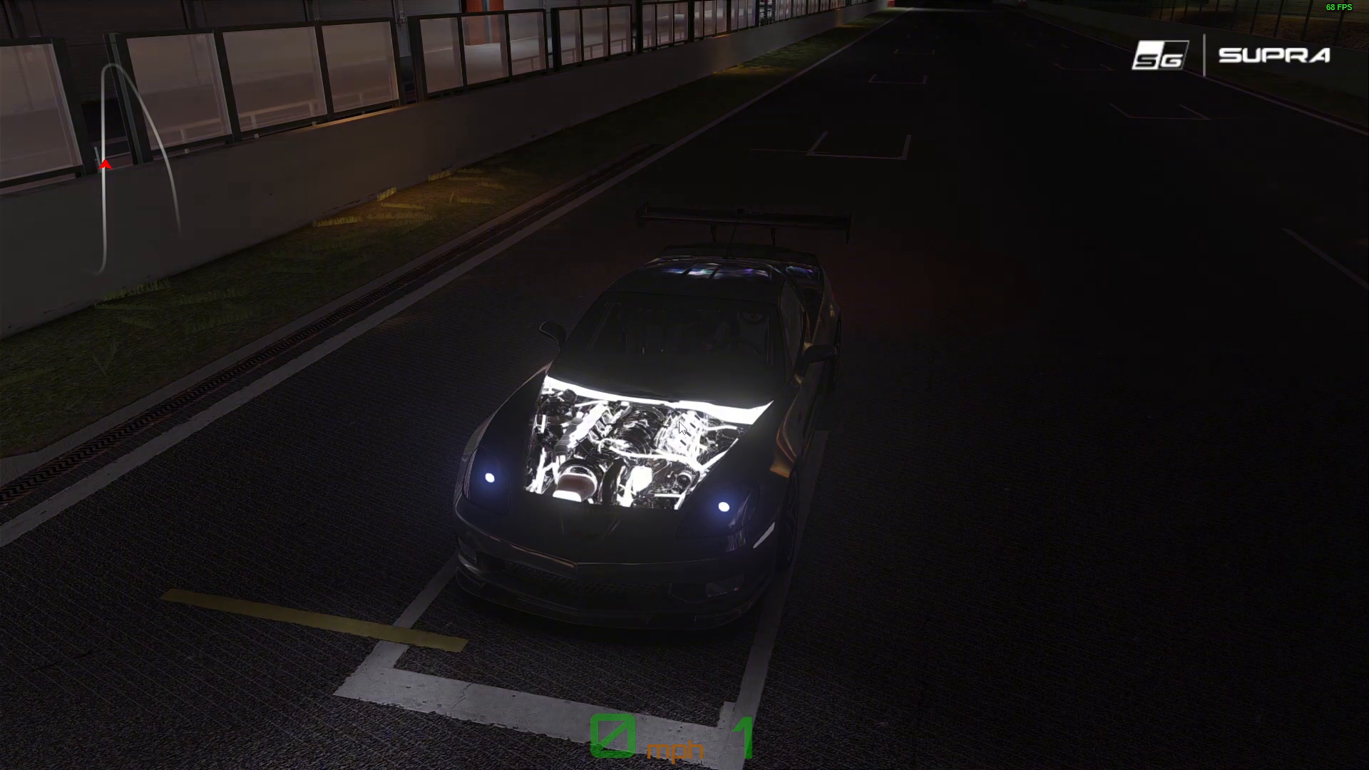
pyautogui.moveTo(556, 332); pyautogui.dragTo(726, 345)
pyautogui.moveTo(892, 354); pyautogui.dragTo(513, 321)
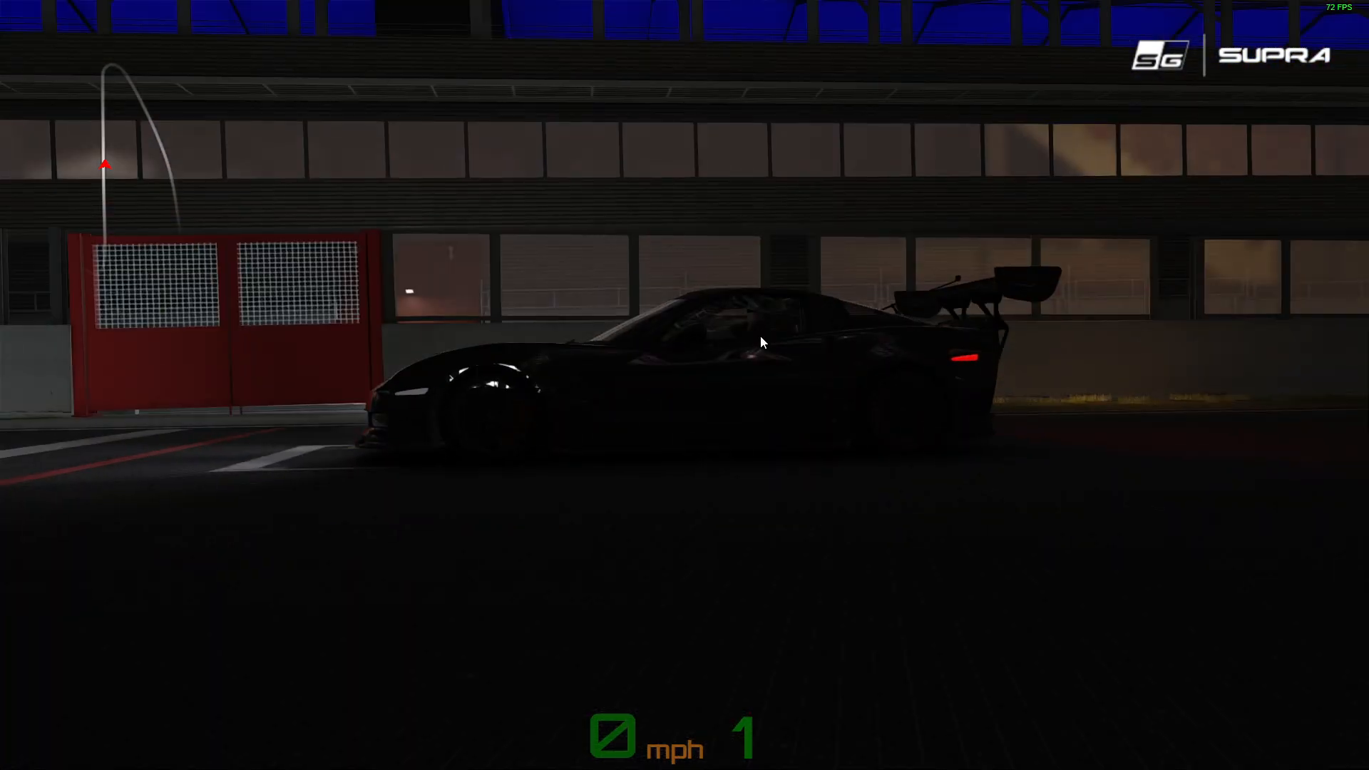
pyautogui.moveTo(784, 342); pyautogui.dragTo(401, 463)
pyautogui.moveTo(807, 404); pyautogui.dragTo(986, 437)
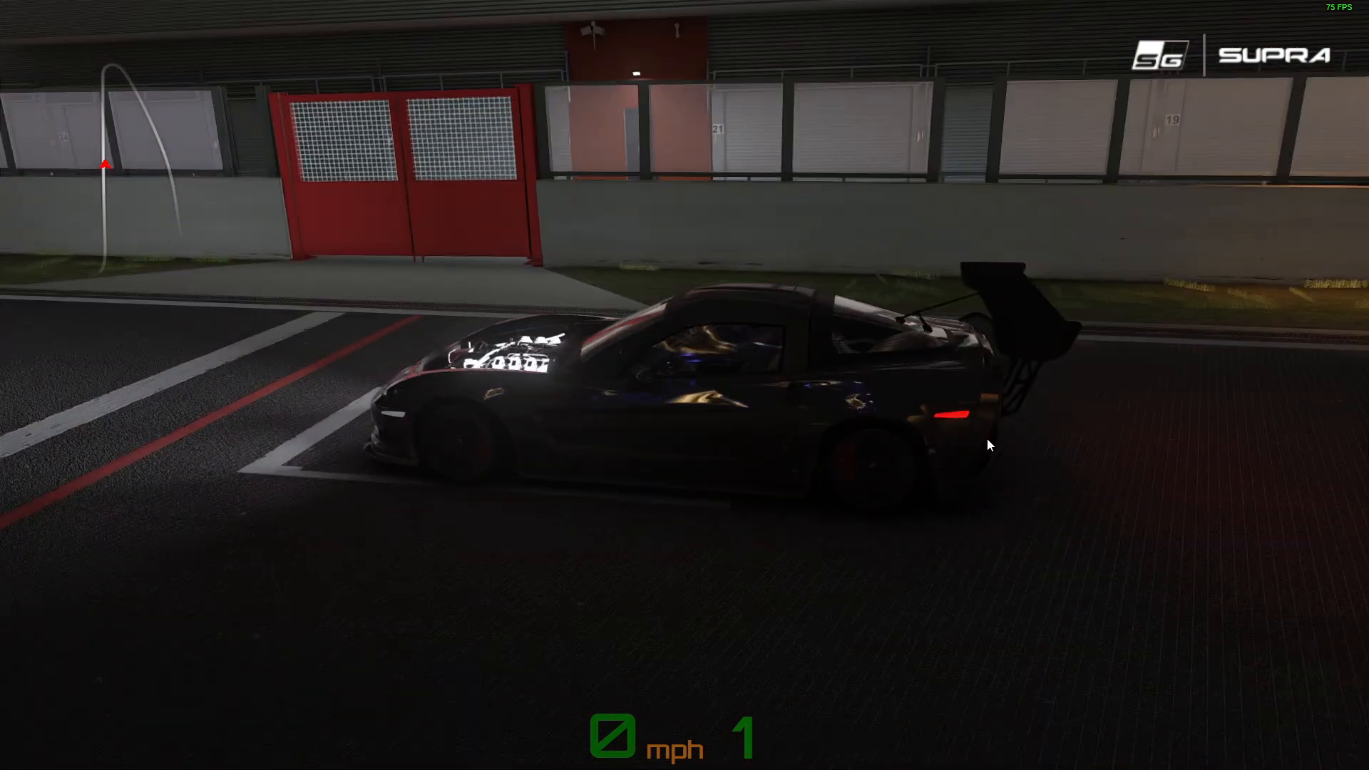
pyautogui.moveTo(606, 399); pyautogui.dragTo(947, 390)
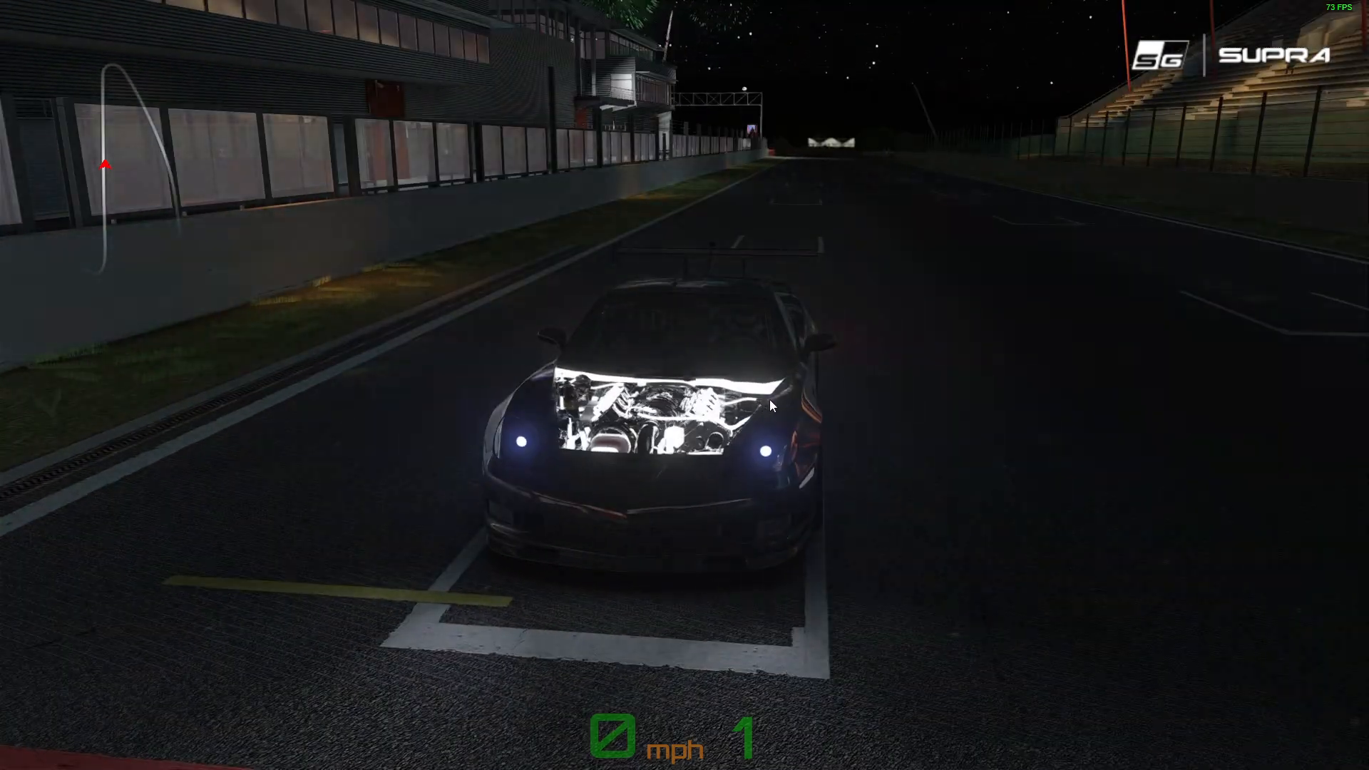